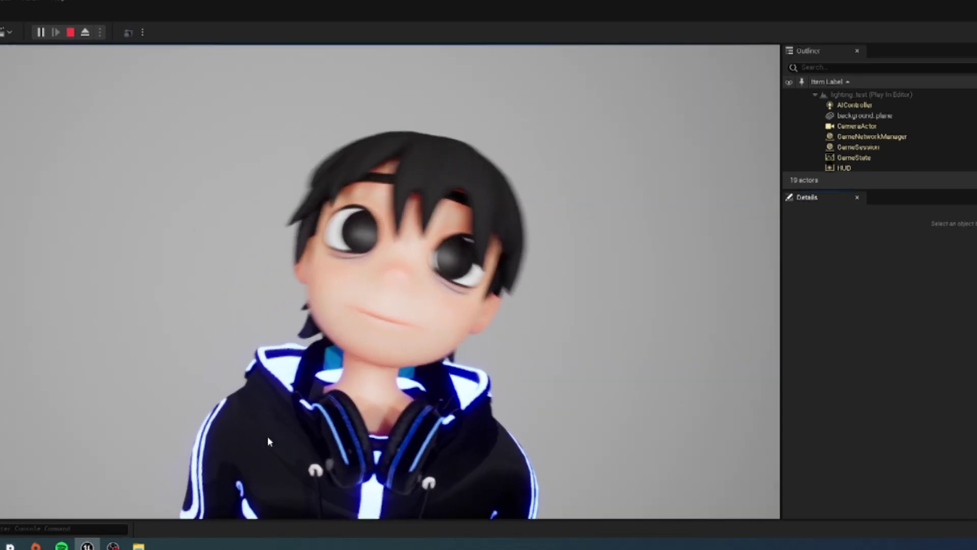
Create a new Material named bluelock_mat in the bluelock_material folder of the Content Drawer.
key(ctrl+space)
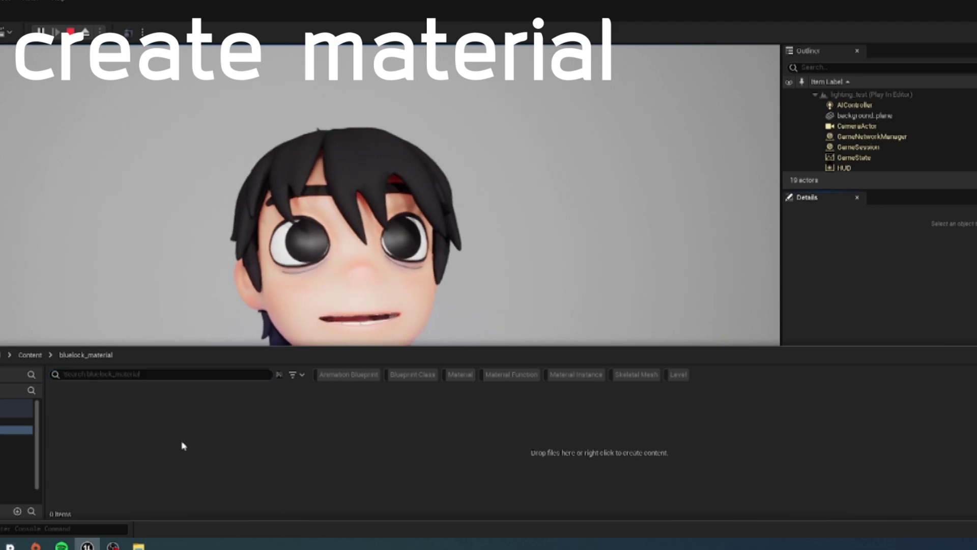
right_click(181, 445)
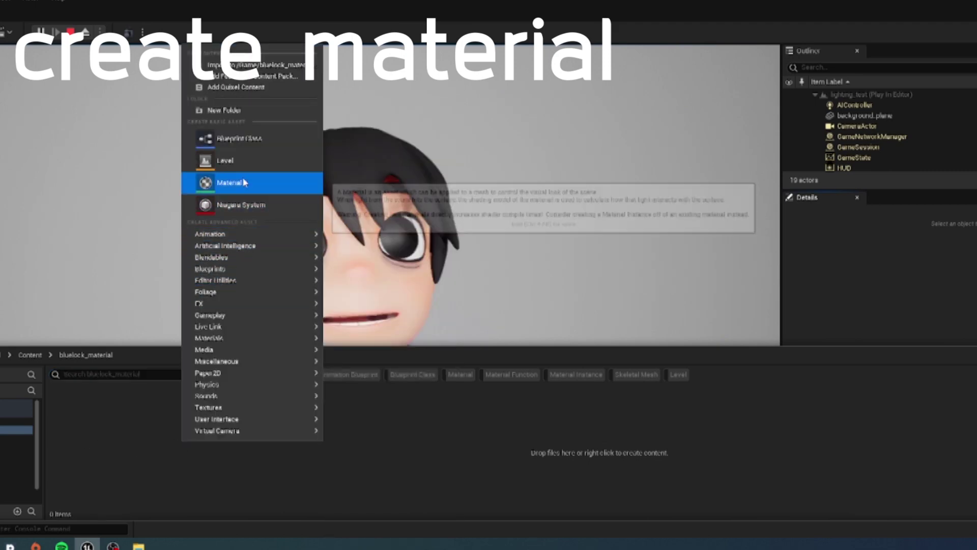
click(229, 182)
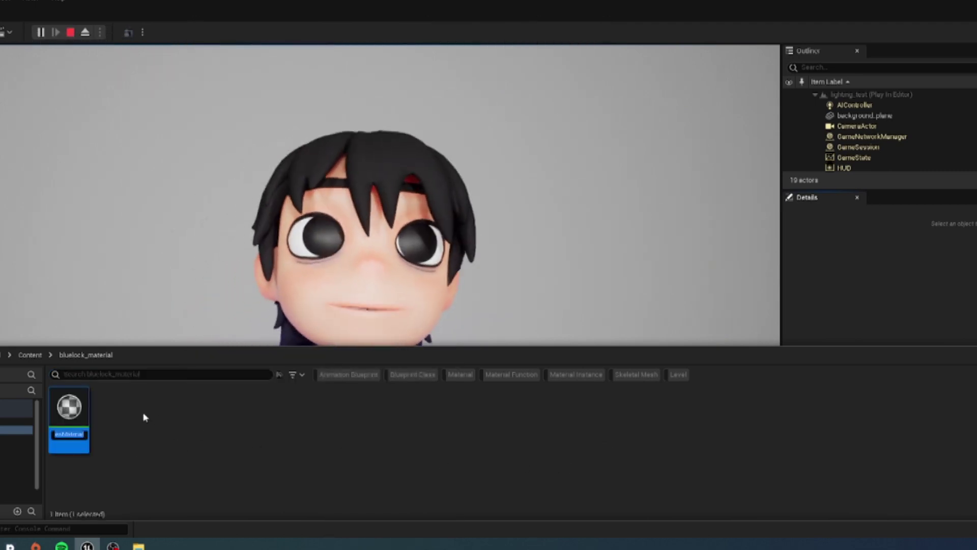
text(bluelock_mat)
key(Return)
right_drag(462, 277, 611, 247)
scroll(563, 307, down, 3)
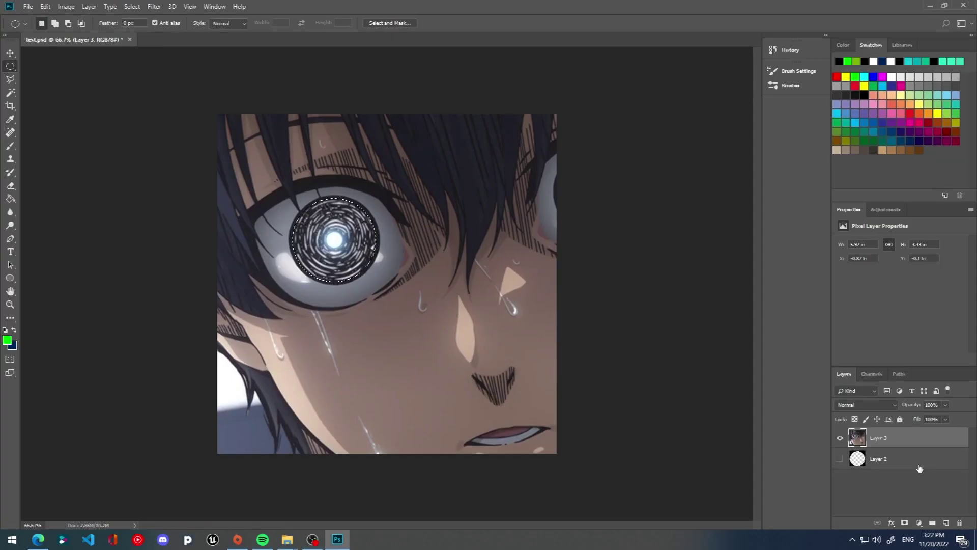
Delete the circular pupil selection on Layer 3, leaving it transparent.
key(Delete)
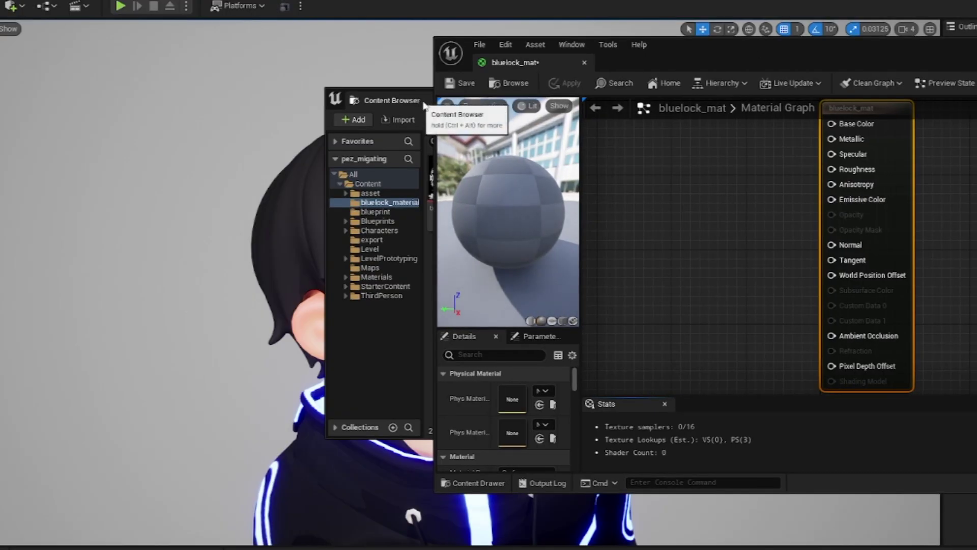
Drag the bluelock_blend texture from the Content Browser into the bluelock_mat graph.
drag(394, 94, 66, 115)
mouse_move(117, 201)
mouse_down()
mouse_move(731, 234)
mouse_move(641, 200)
mouse_up()
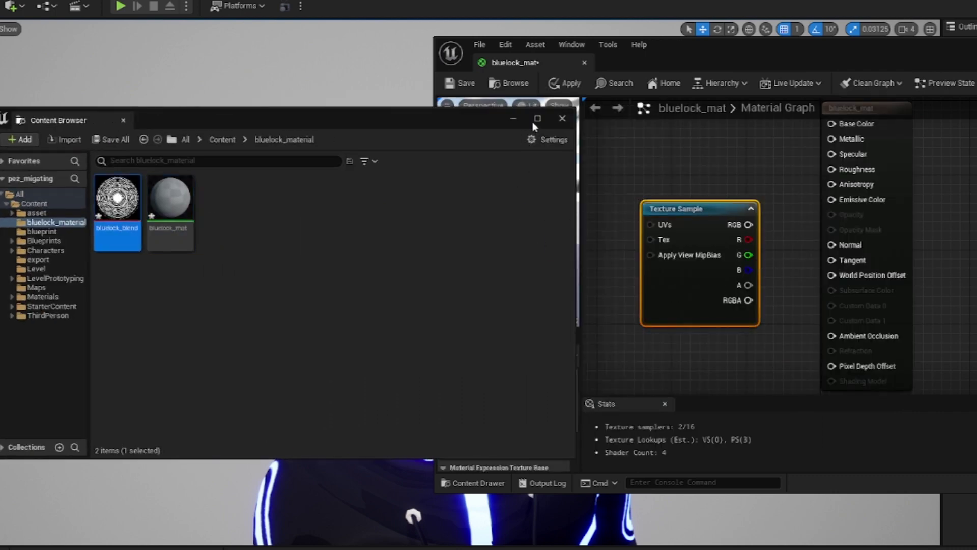
click(513, 119)
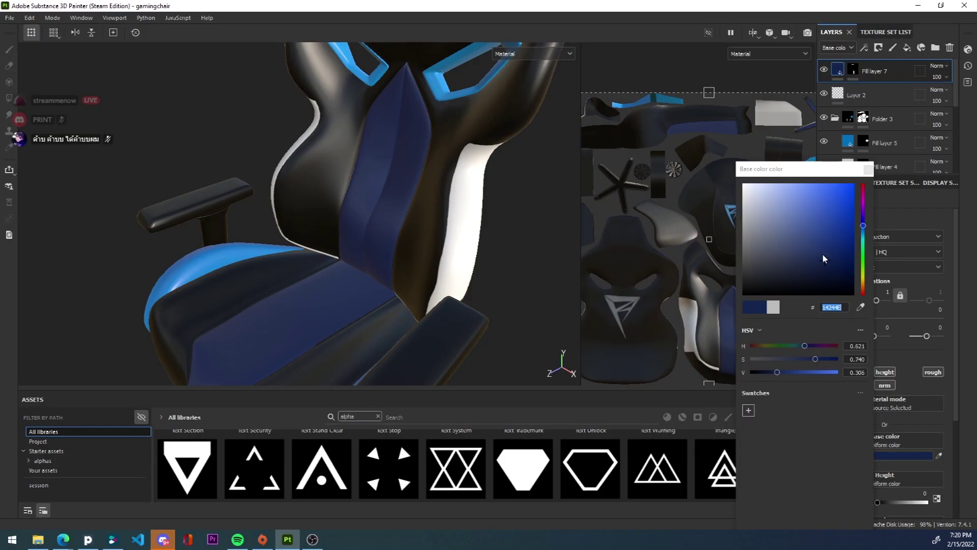
Nudge Fill layer 7's navy Base color slightly darker and check it on the whole chair.
drag(825, 259, 829, 265)
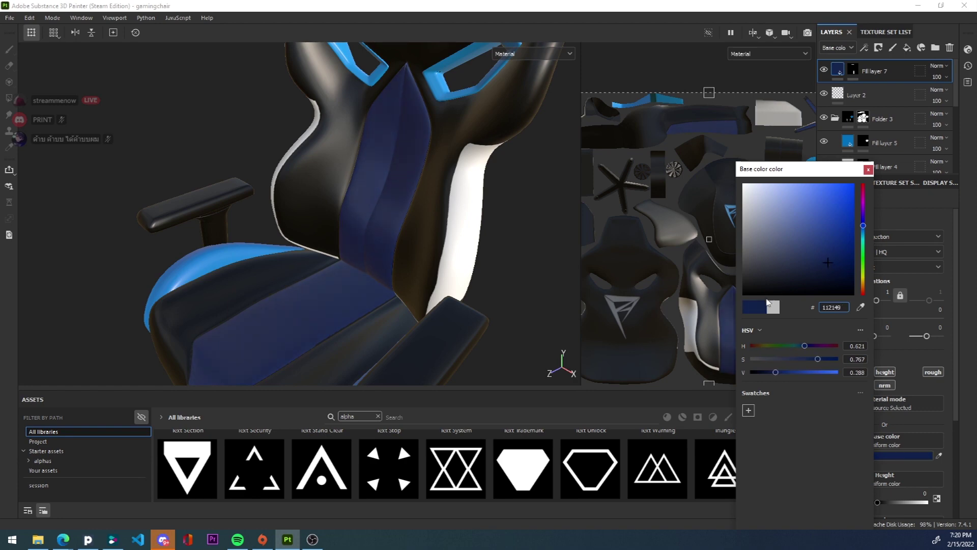
alt+drag(405, 312, 617, 263)
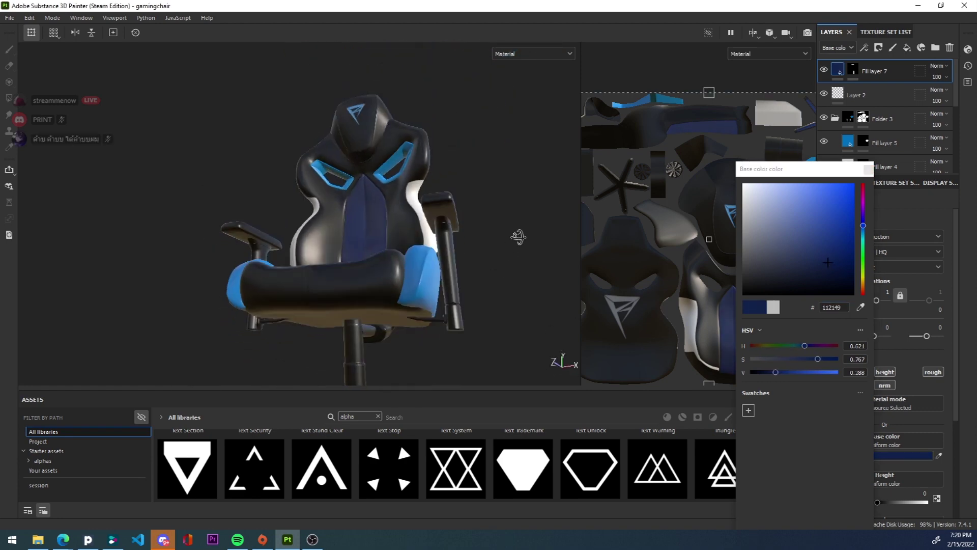
scroll(500, 284, up, 3)
scroll(500, 284, up, 3)
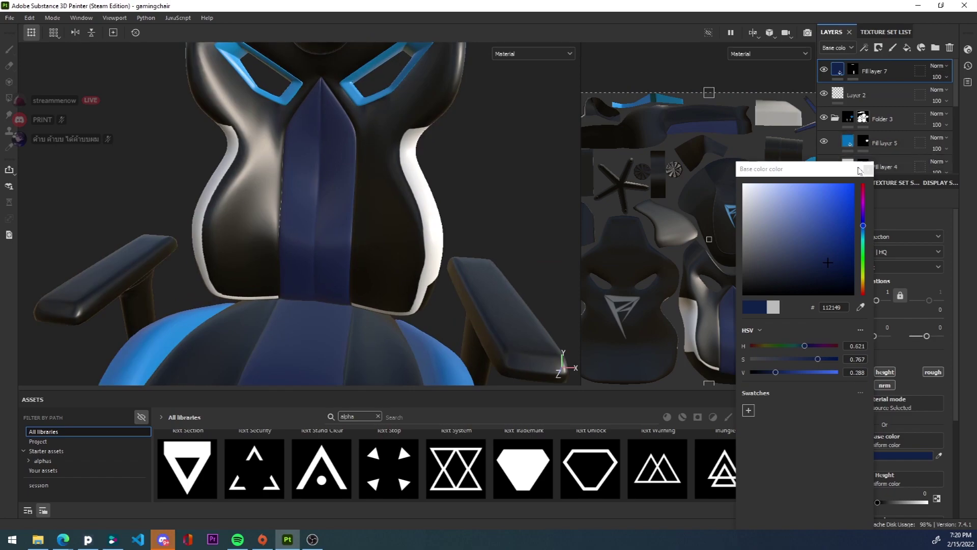
click(765, 104)
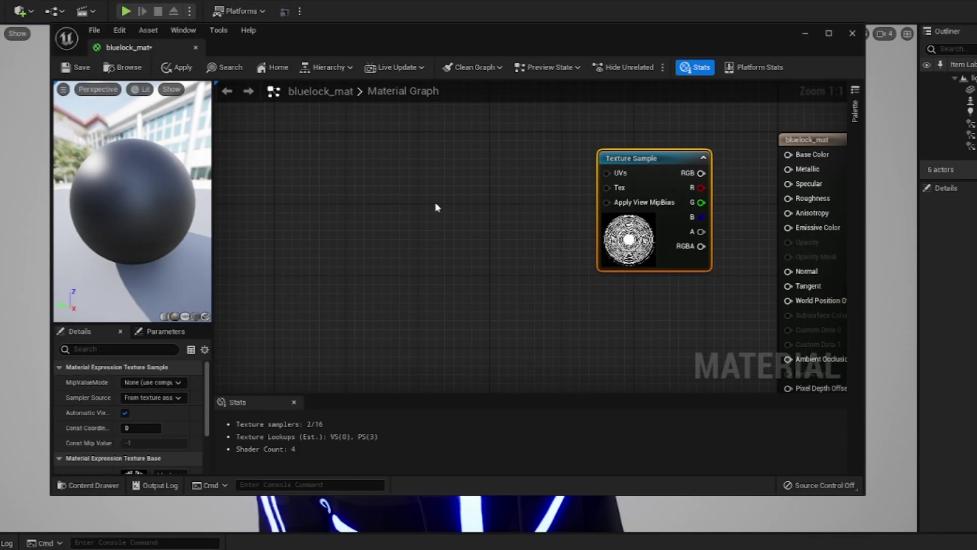
right_drag(450, 191, 549, 201)
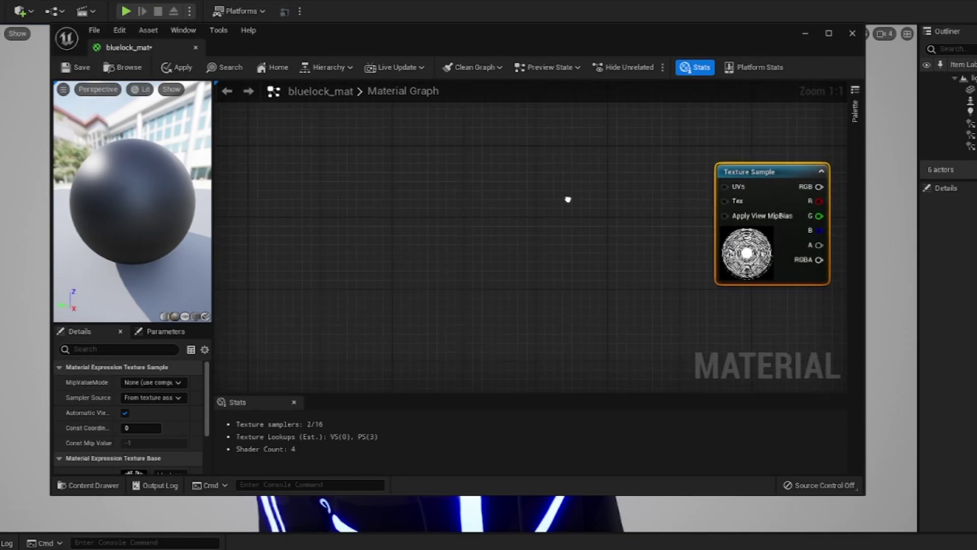
right_drag(548, 200, 521, 201)
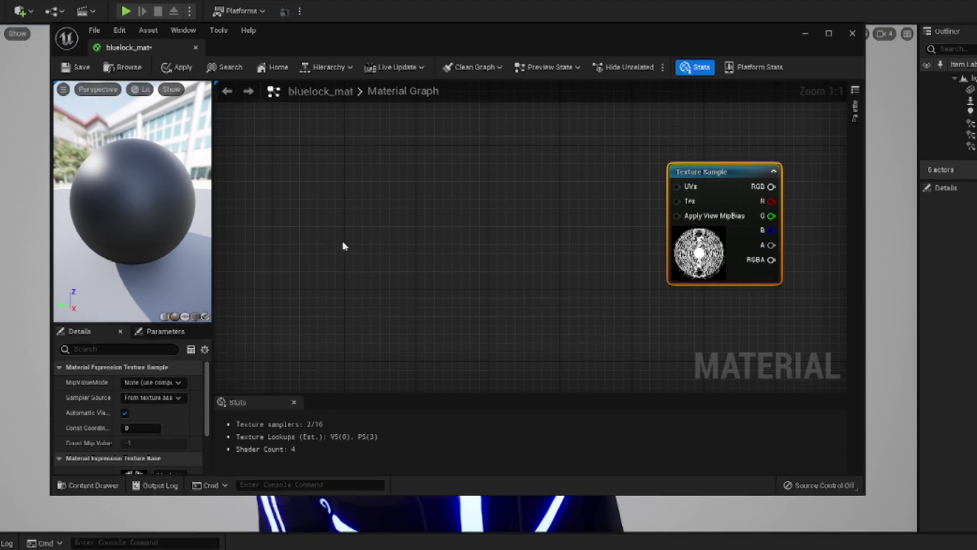
click(378, 207)
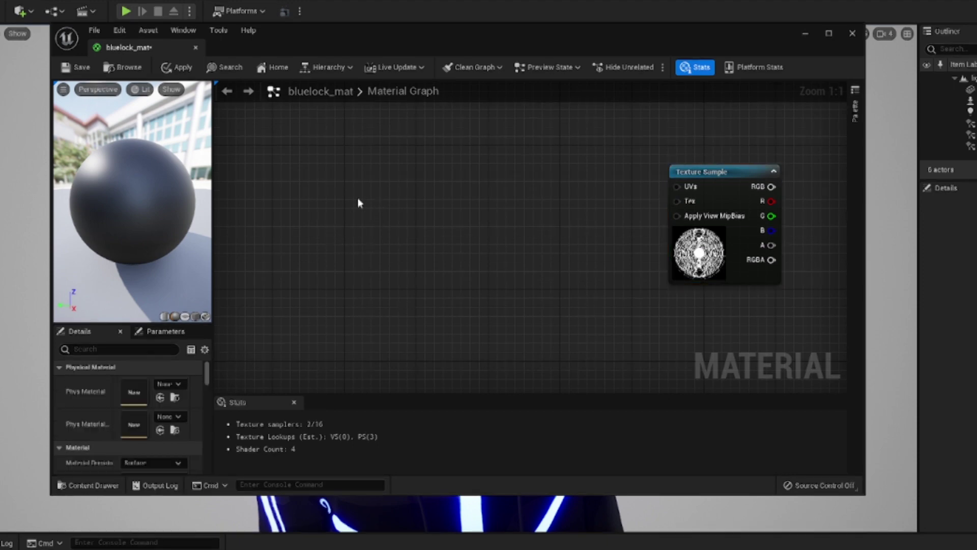
Add a TextureCoordinate (TexCoord[0]) node to the left of the swirl texture.
right_click(330, 195)
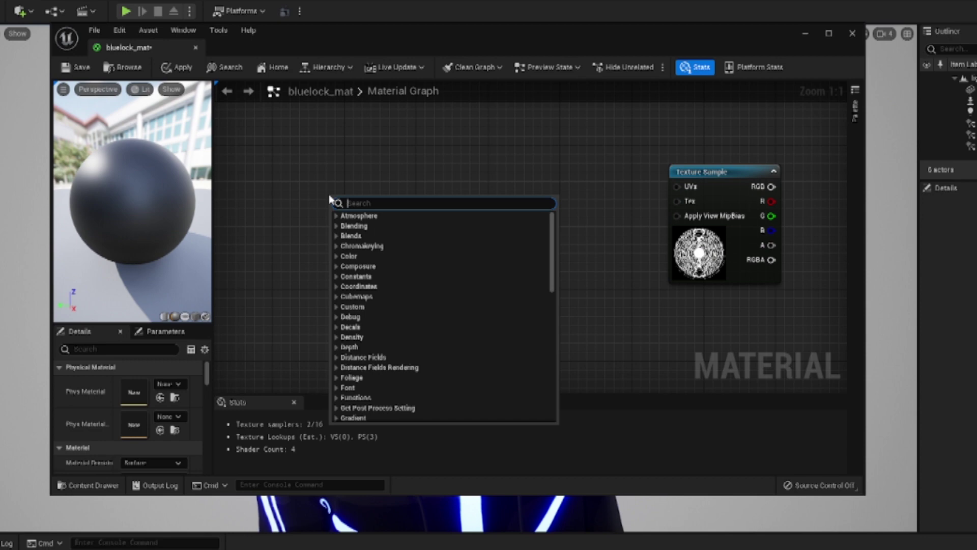
text(text)
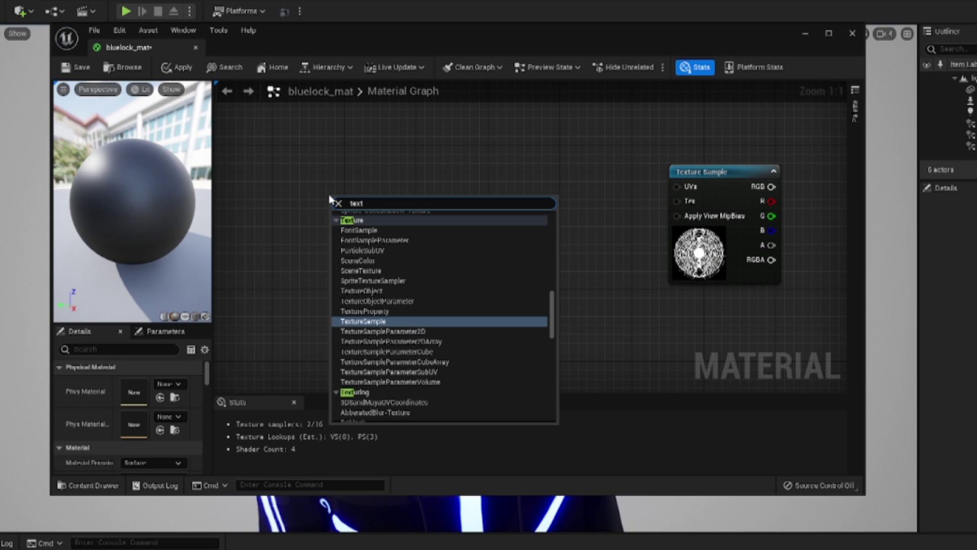
right_click(343, 208)
text(tex)
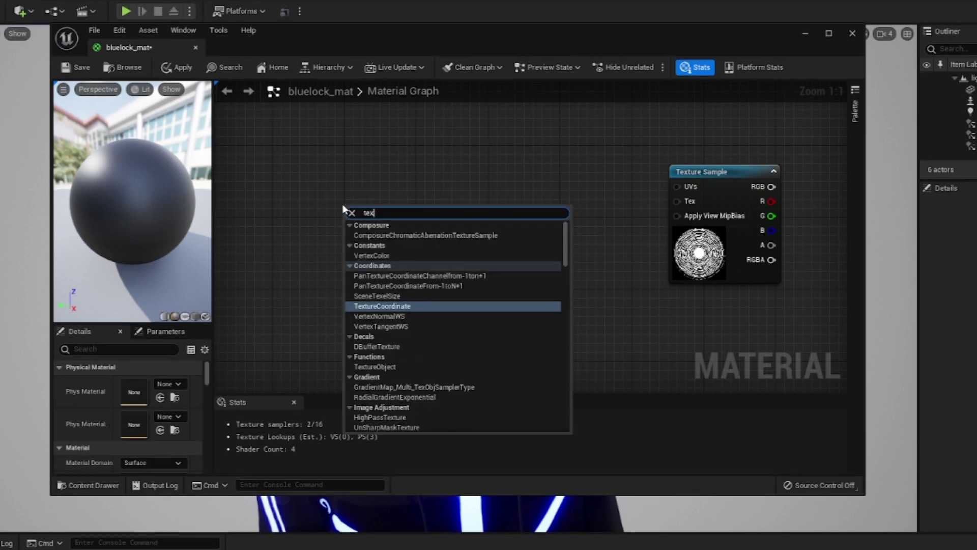
text(ture c)
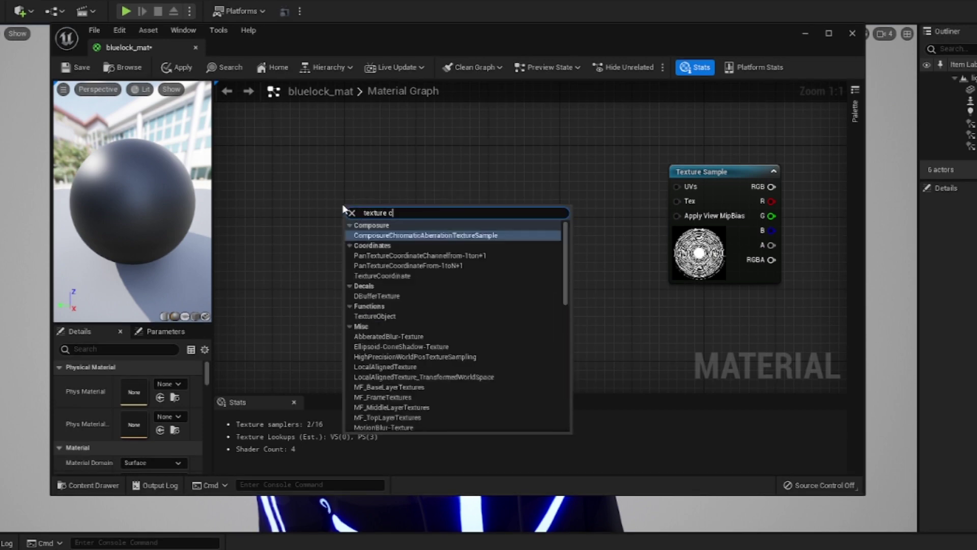
text(o)
click(426, 276)
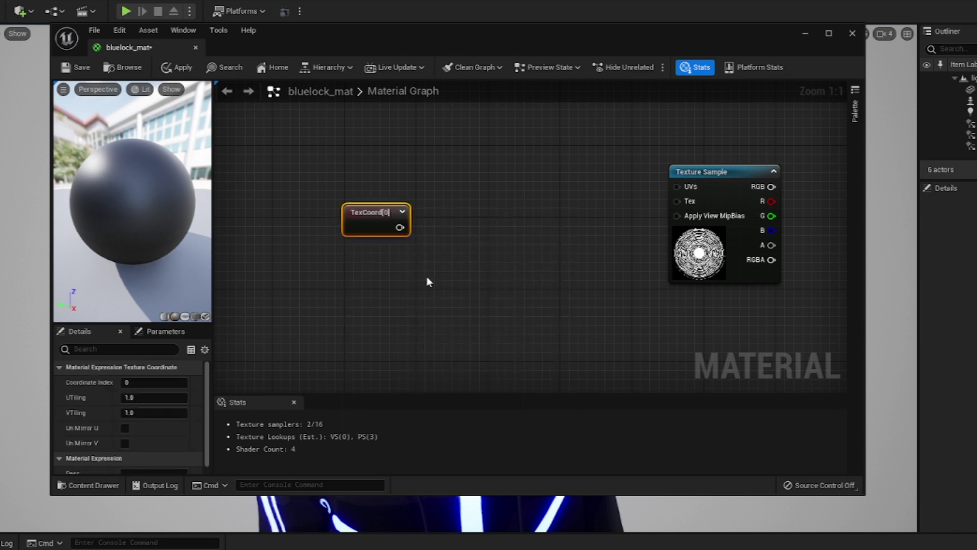
Shift the TexCoord[0] node slightly right and start previewing its output.
drag(375, 212, 402, 204)
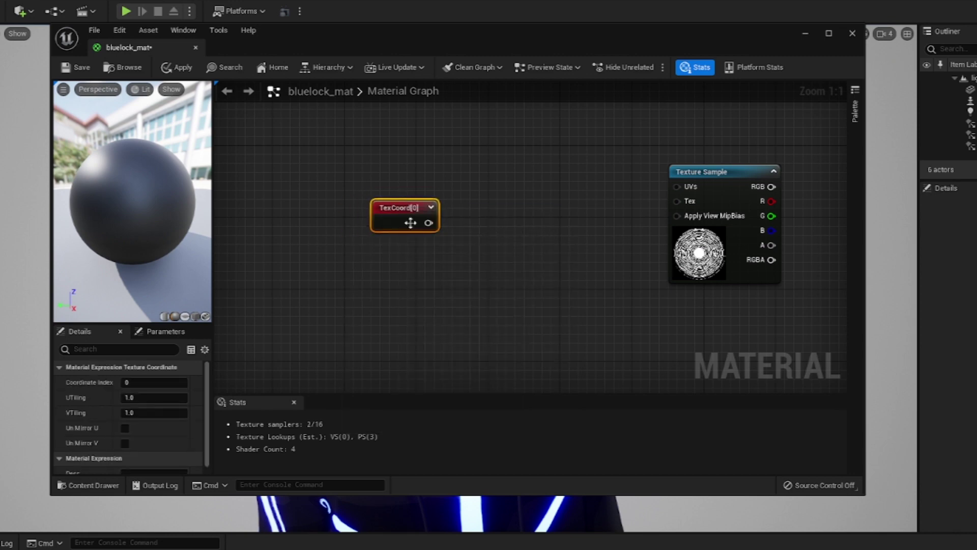
right_click(407, 210)
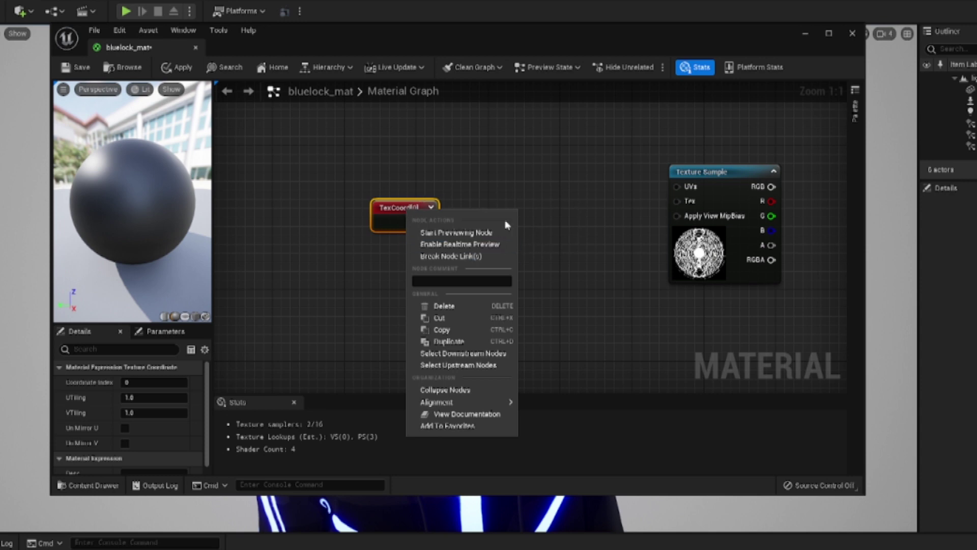
click(478, 232)
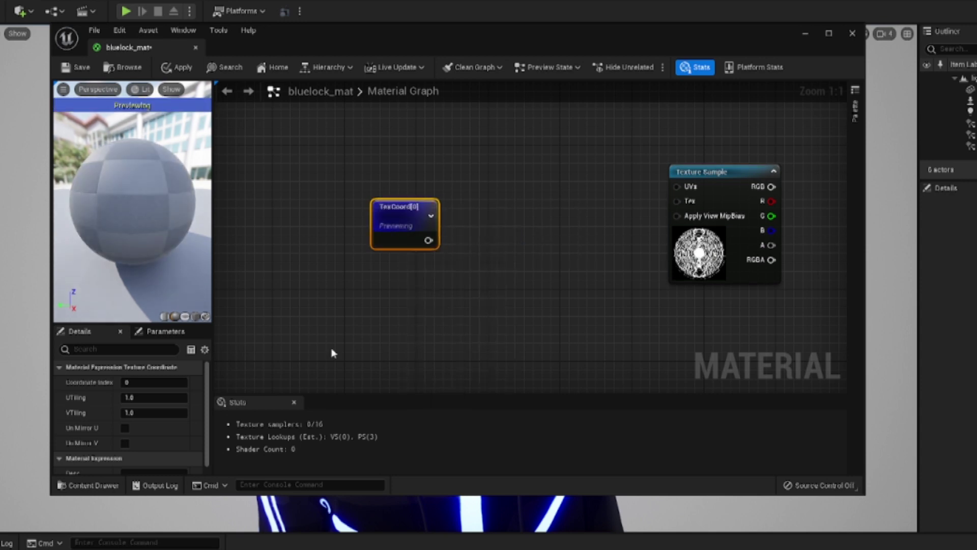
Switch the preview mesh to a plane and orbit it to face forward, showing the red-green gradient.
click(185, 317)
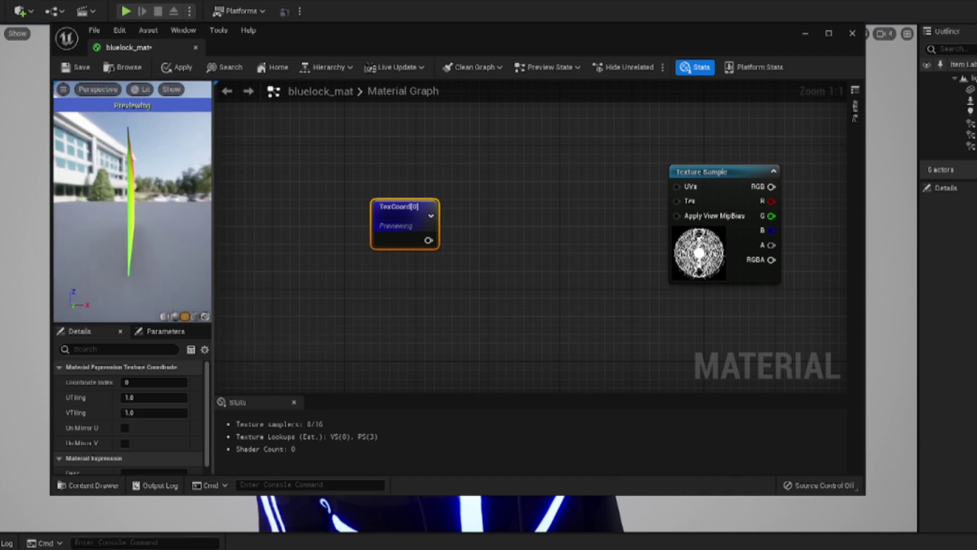
drag(111, 175, 153, 175)
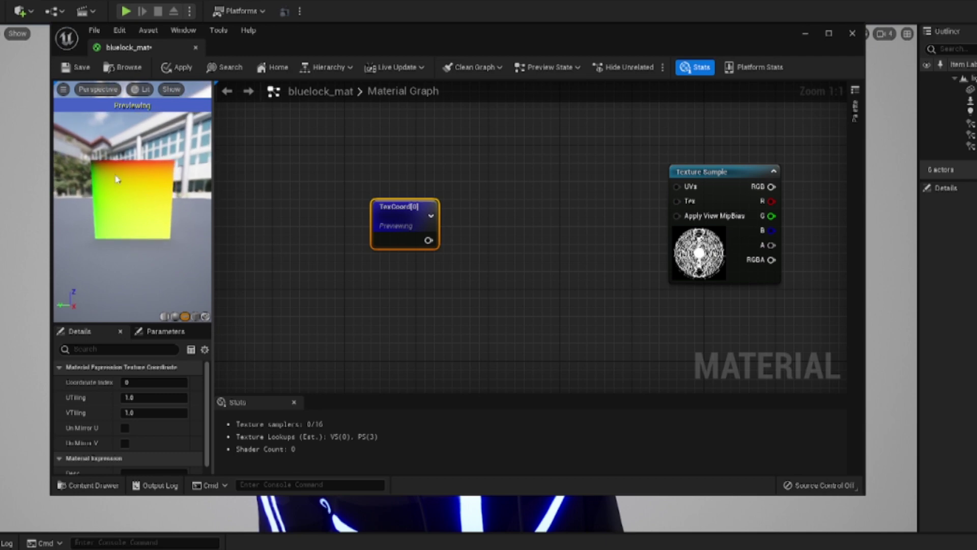
drag(119, 195, 132, 206)
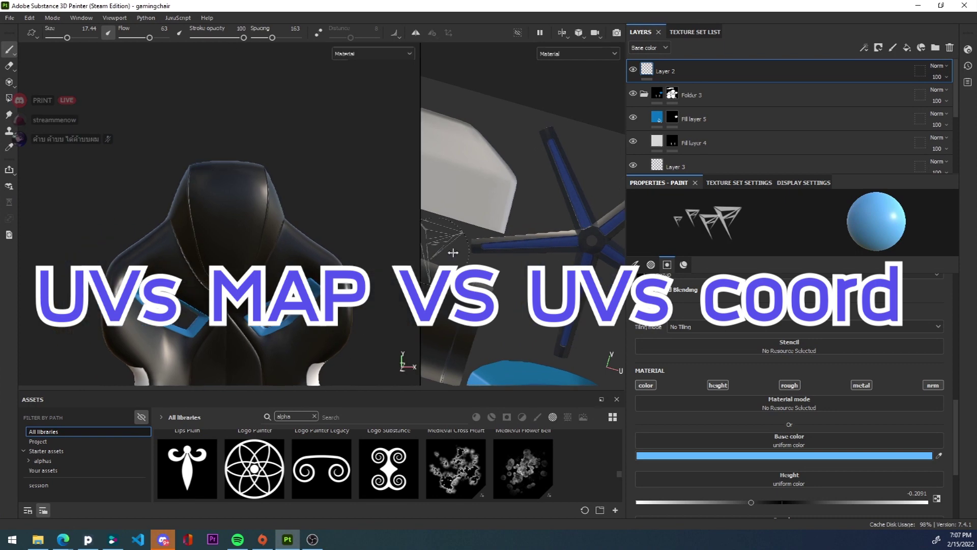
Stamp the stencil logo onto the chair back and orbit around the chair.
click(297, 224)
alt+drag(195, 218, 229, 224)
scroll(229, 224, down, 5)
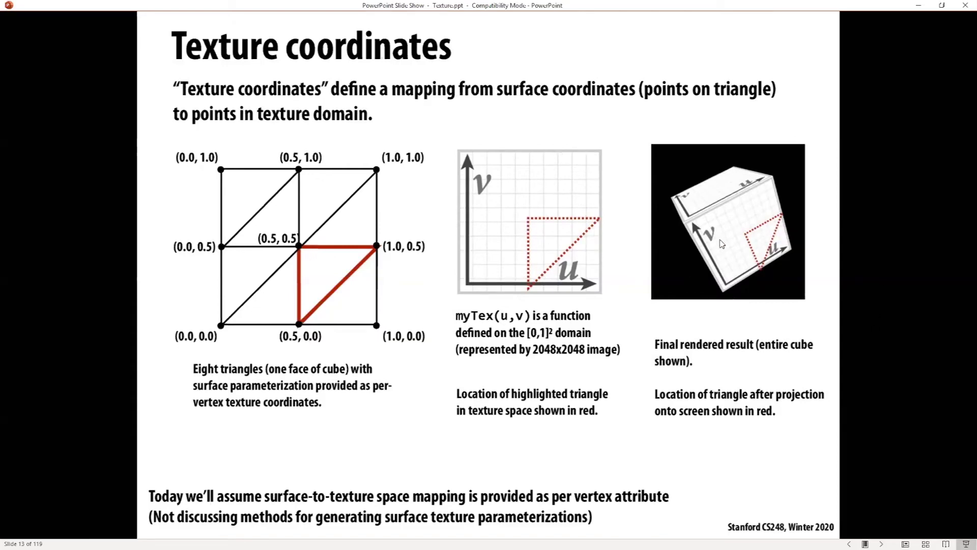
Advance through the More complex mapping slide to Texture sampling 101.
key(Right)
key(Right)
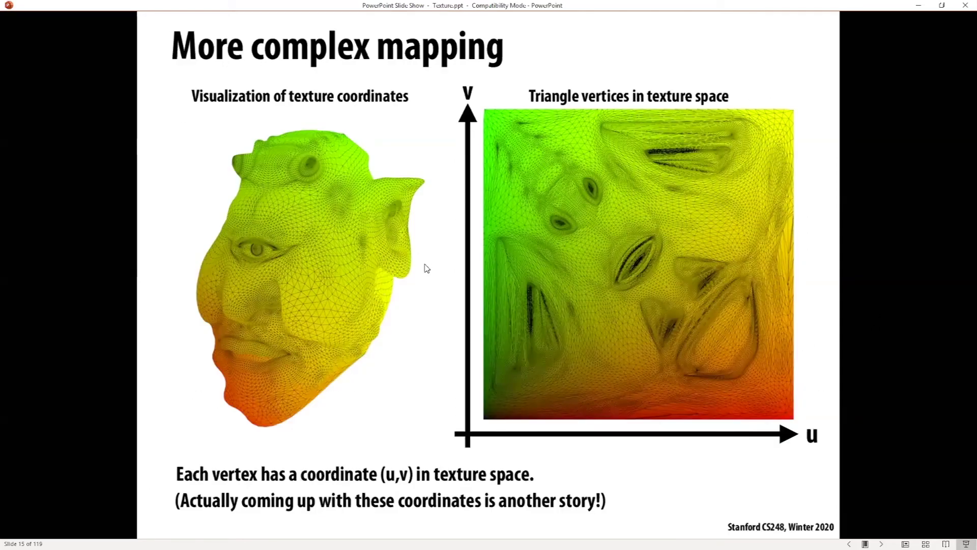
key(Right)
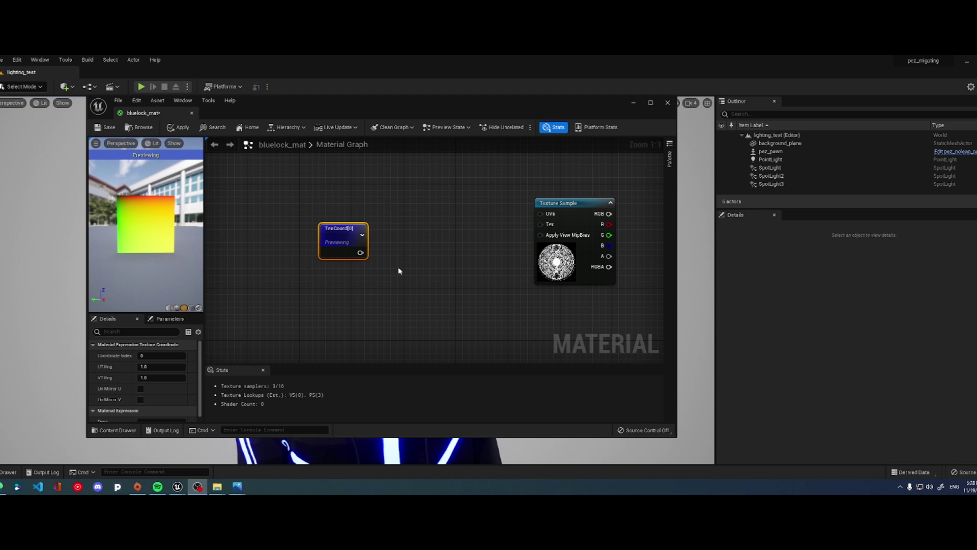
Wire the swirl Texture Sample's RGB output into the material's Base Color.
drag(298, 272, 283, 211)
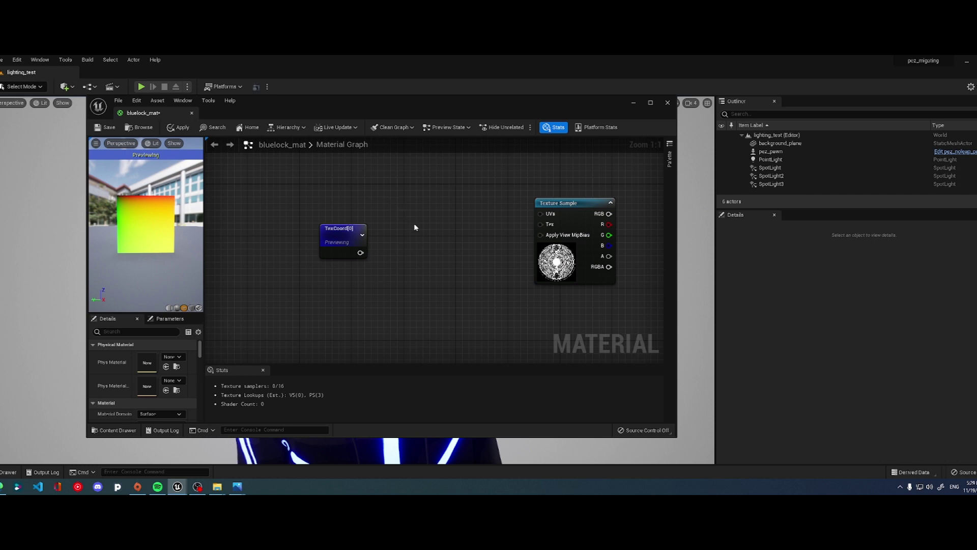
drag(482, 197, 419, 235)
right_drag(472, 212, 382, 220)
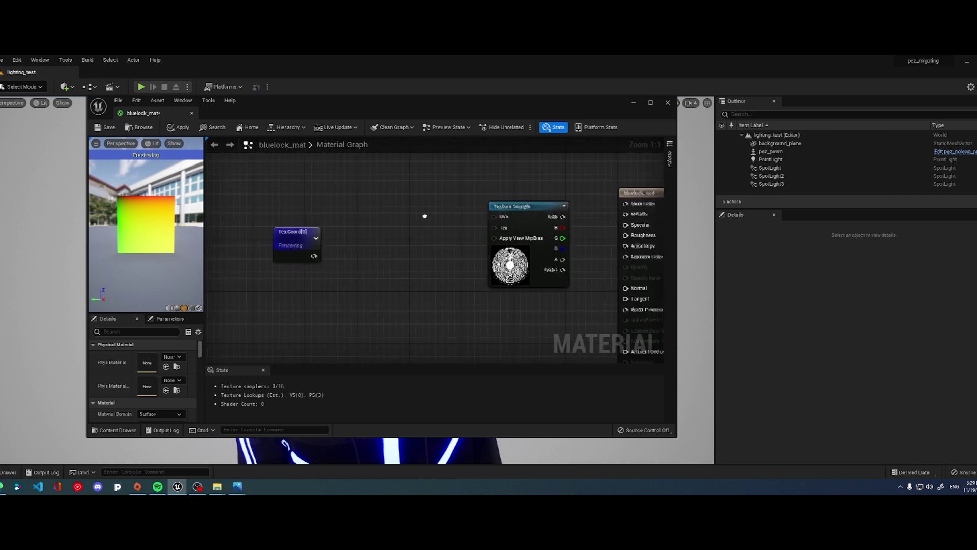
drag(519, 220, 582, 206)
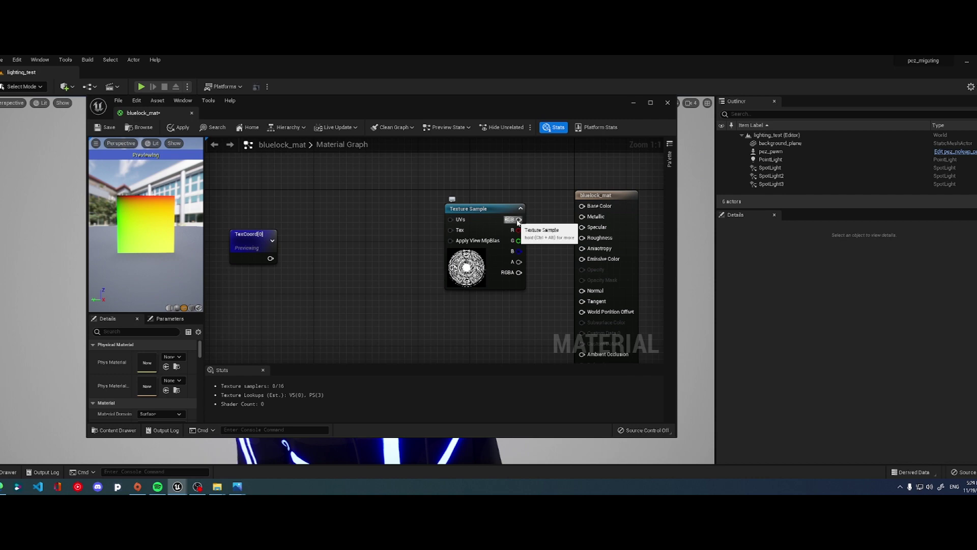
Delete the unused TexCoord[0] node and pan back to the bluelock_mat output node.
drag(326, 191, 262, 270)
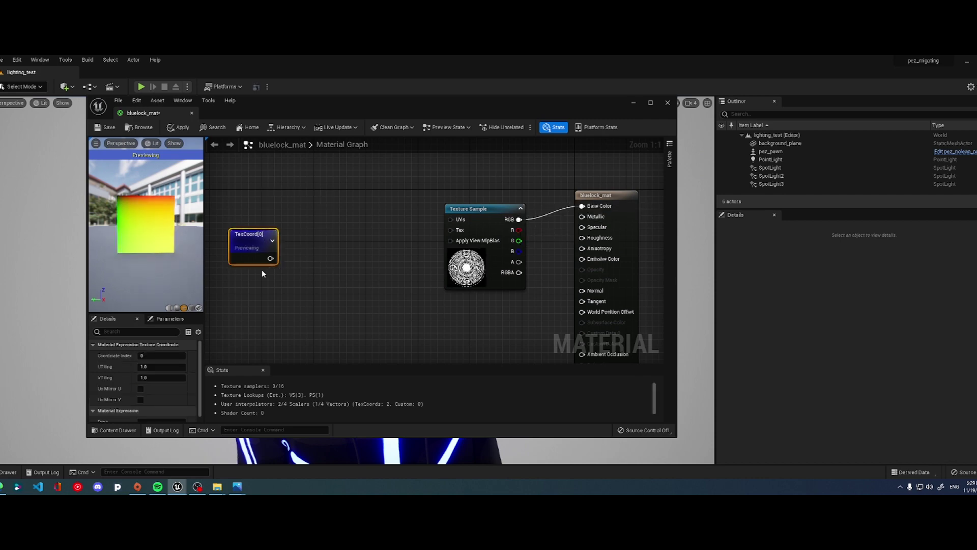
key(Delete)
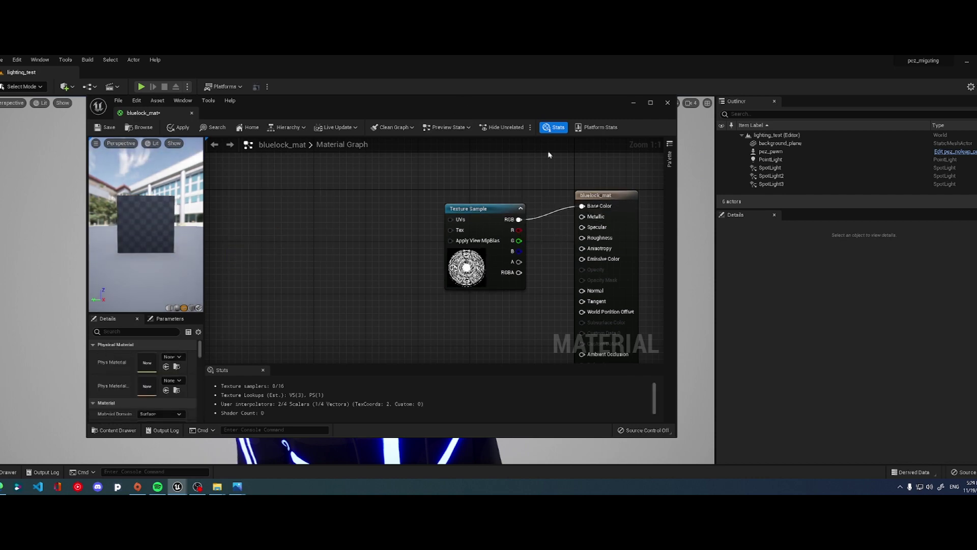
drag(461, 104, 423, 111)
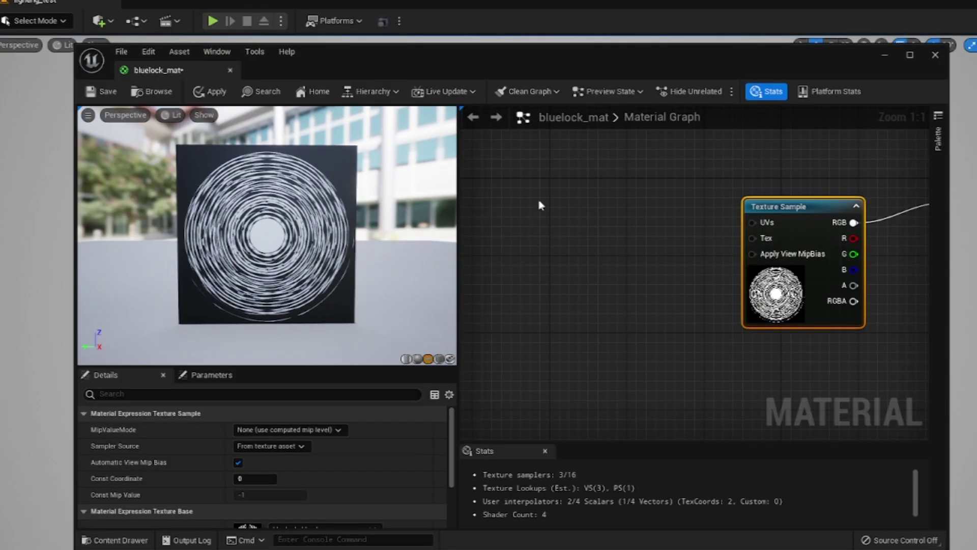
right_drag(612, 282, 586, 261)
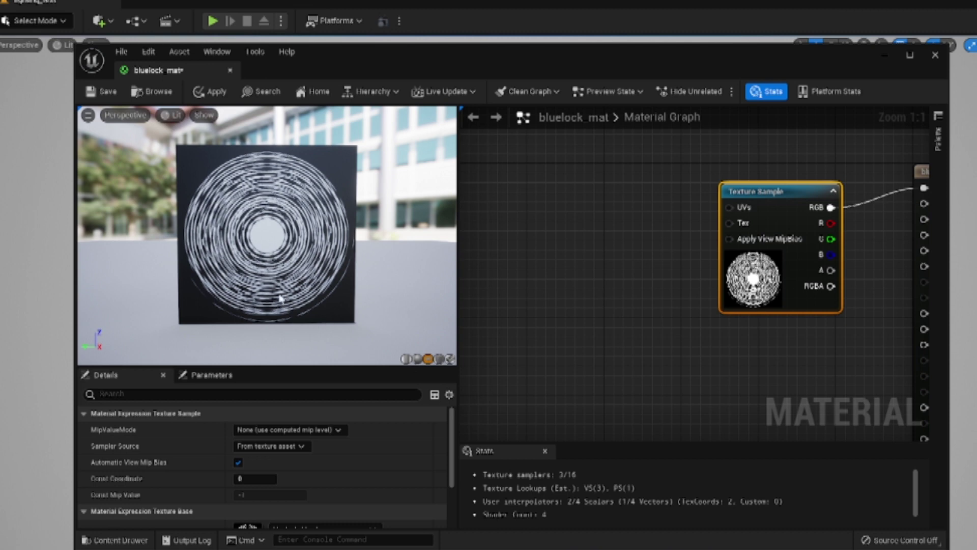
mouse_move(647, 295)
right_down()
mouse_move(608, 272)
mouse_move(599, 250)
right_up()
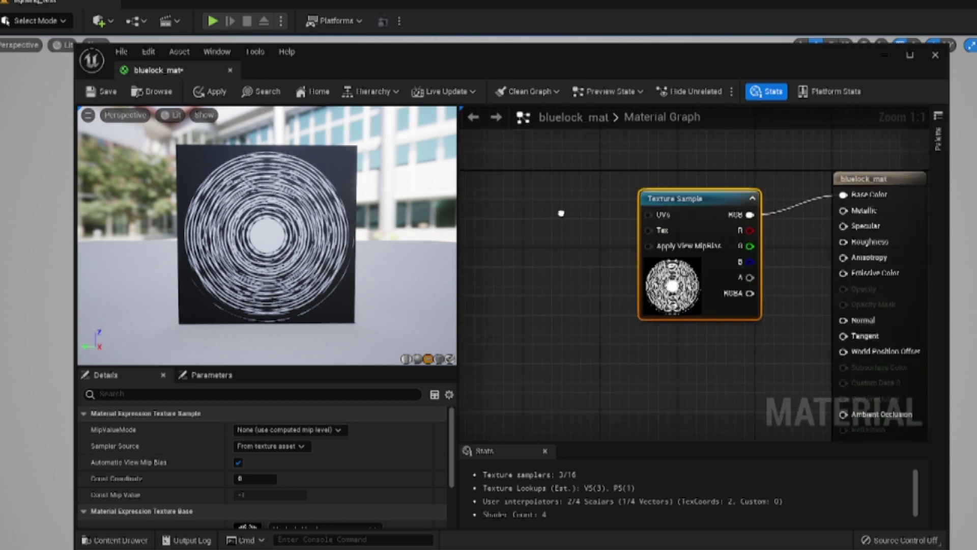
right_drag(698, 217, 641, 187)
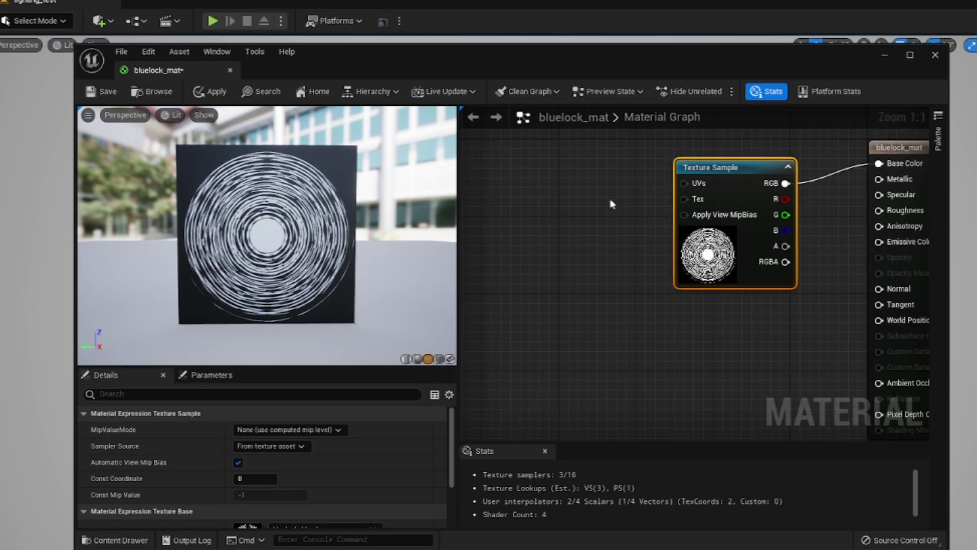
Add a new TextureCoordinate node to the bluelock_mat graph.
right_drag(610, 194, 752, 217)
right_click(557, 209)
text(t)
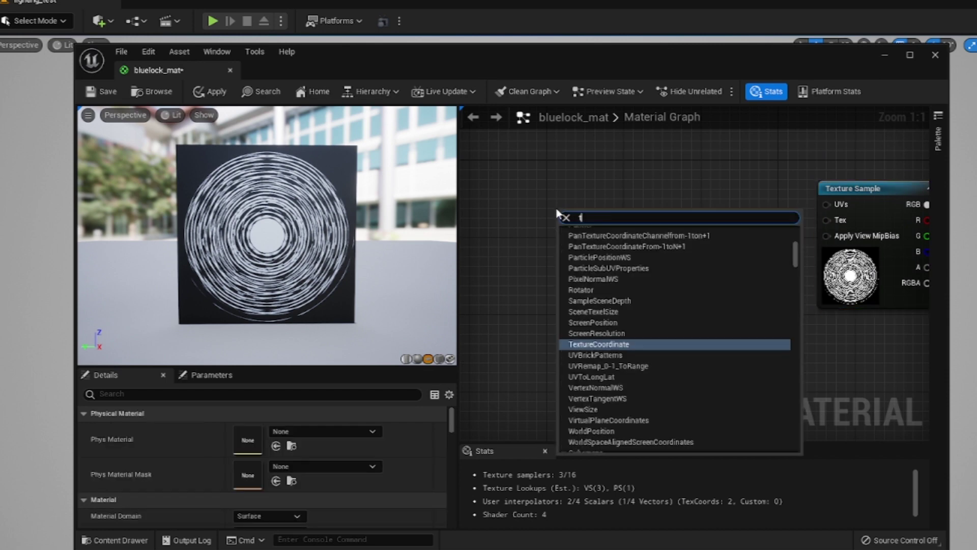
text(ex)
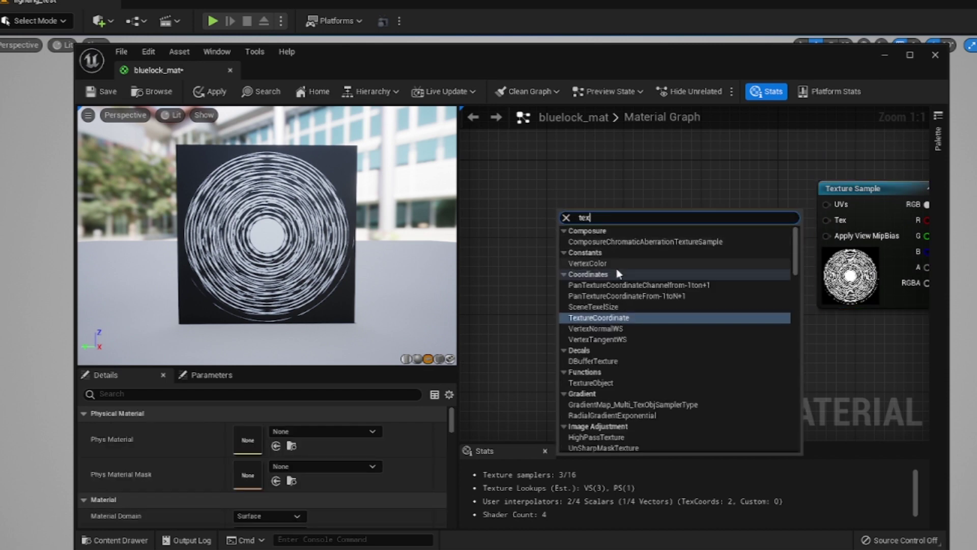
click(619, 318)
Feed TexCoord[0] into input A of a new Multiply node, then search 'con' from its B input.
mouse_move(579, 213)
mouse_down()
mouse_move(511, 194)
mouse_move(621, 253)
mouse_up()
text(mul)
key(Return)
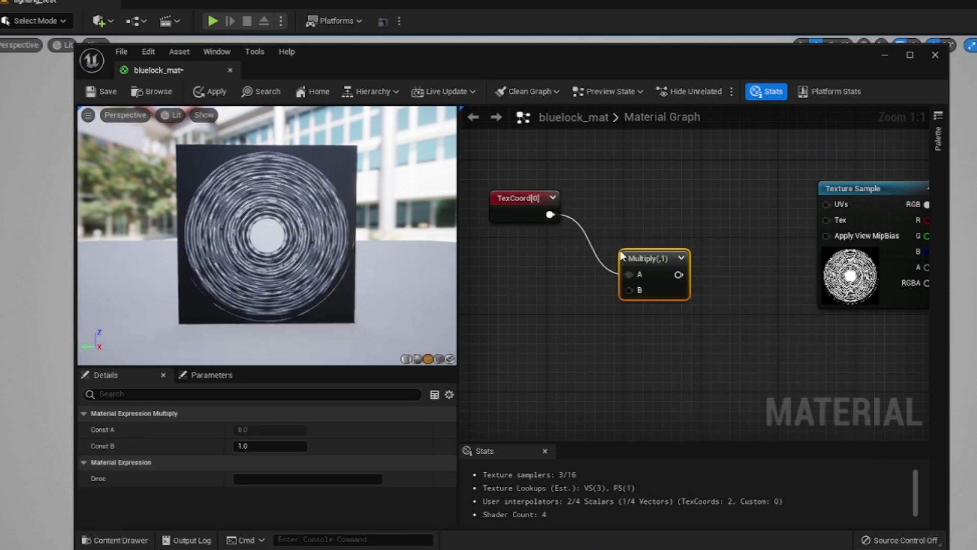
drag(654, 262, 718, 236)
right_drag(619, 311, 662, 291)
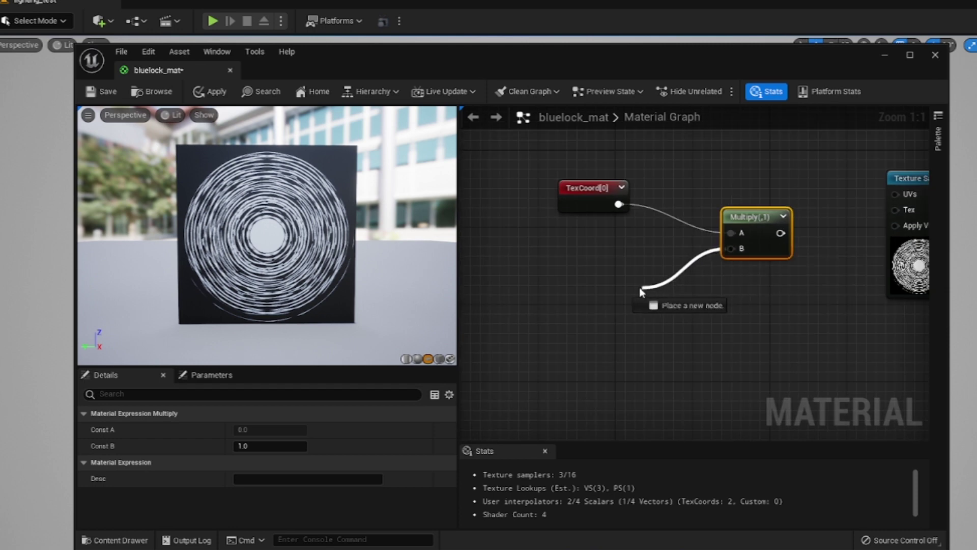
drag(731, 248, 622, 288)
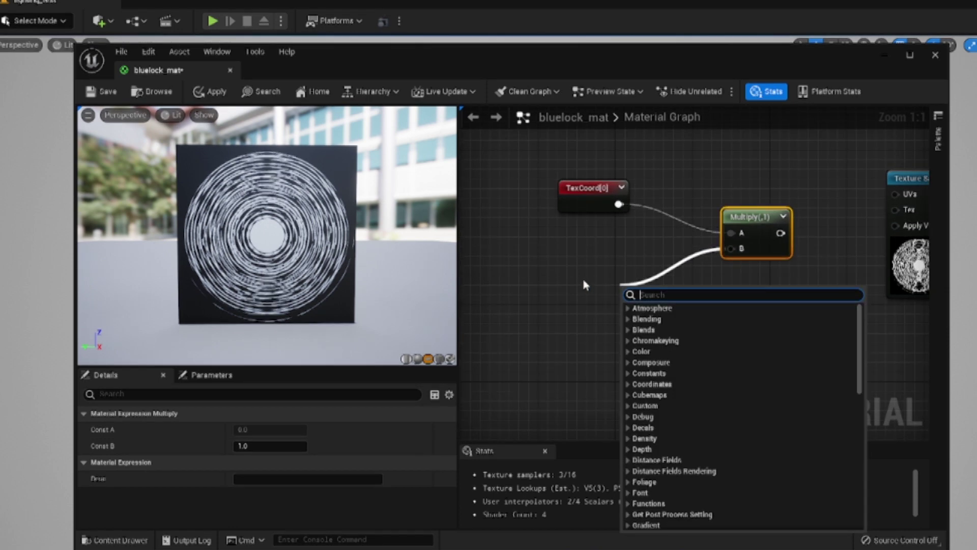
text(con)
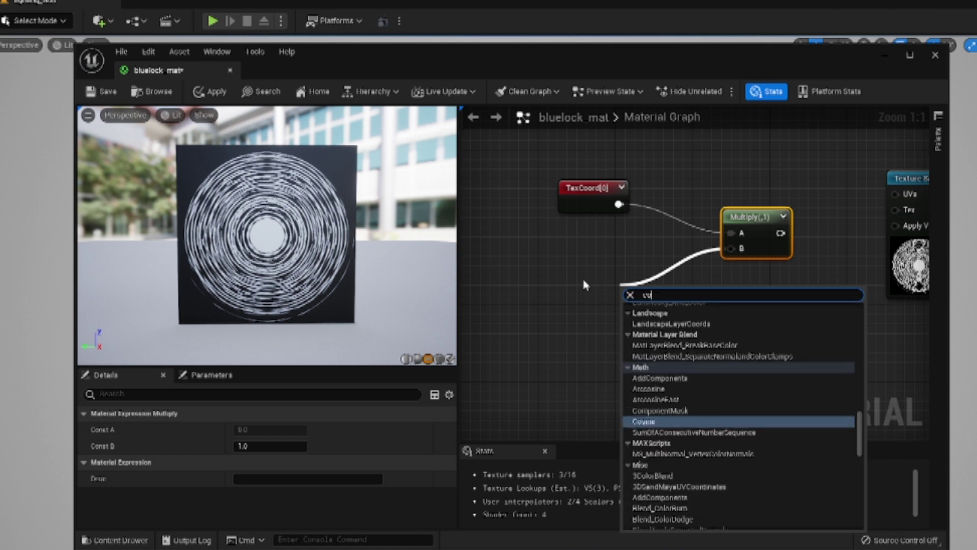
Feed a Constant2Vector of (2, 2) into Multiply B and wire Multiply into the texture's UVs.
click(675, 331)
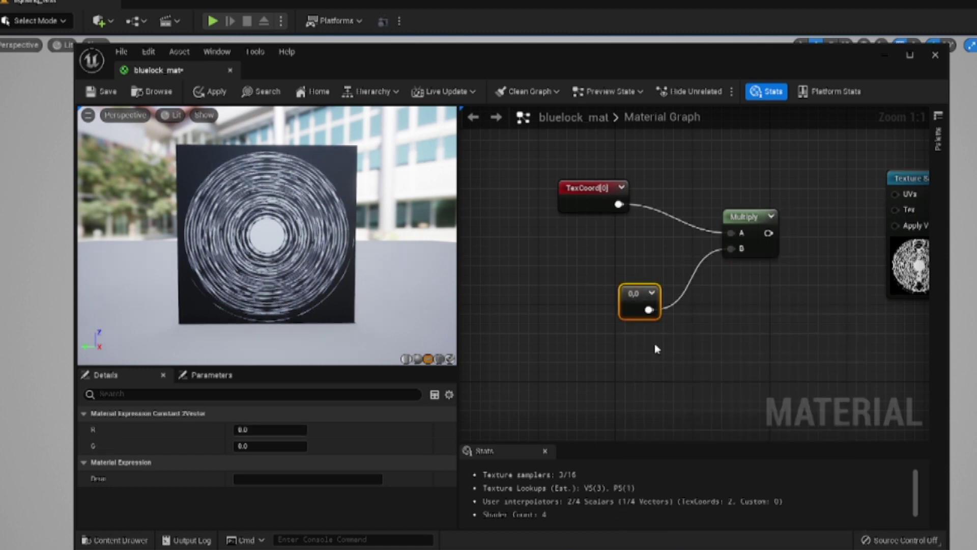
drag(258, 430, 293, 429)
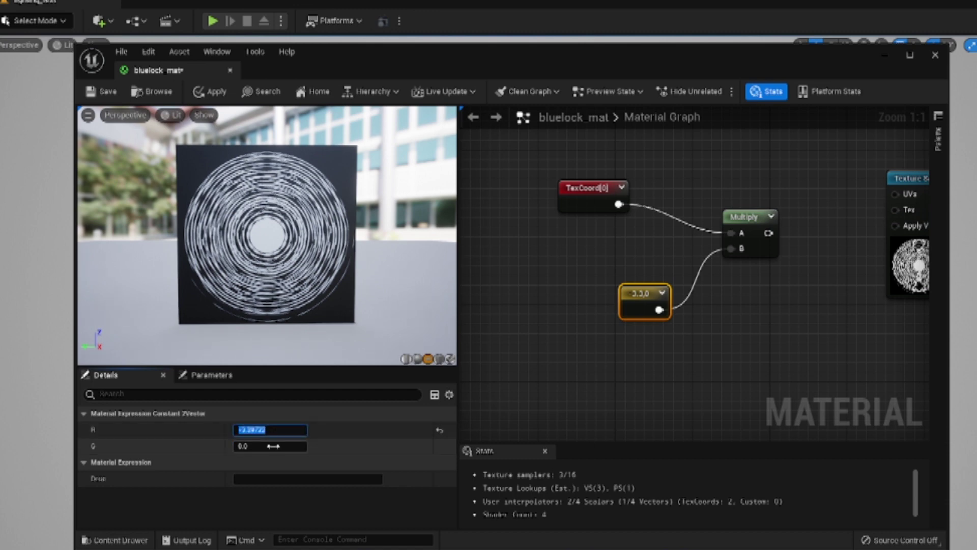
key(BackSpace)
text(2)
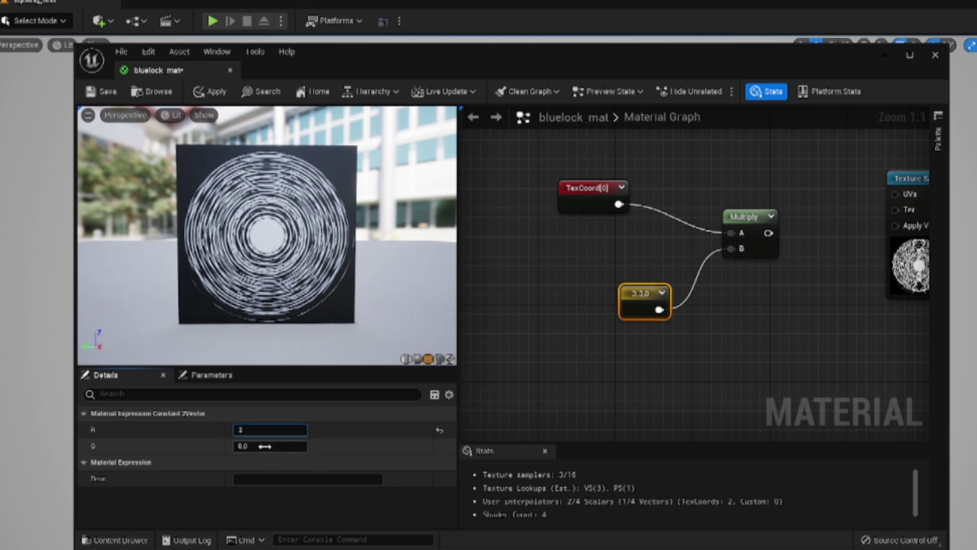
click(270, 446)
text(2)
key(Return)
key(Home)
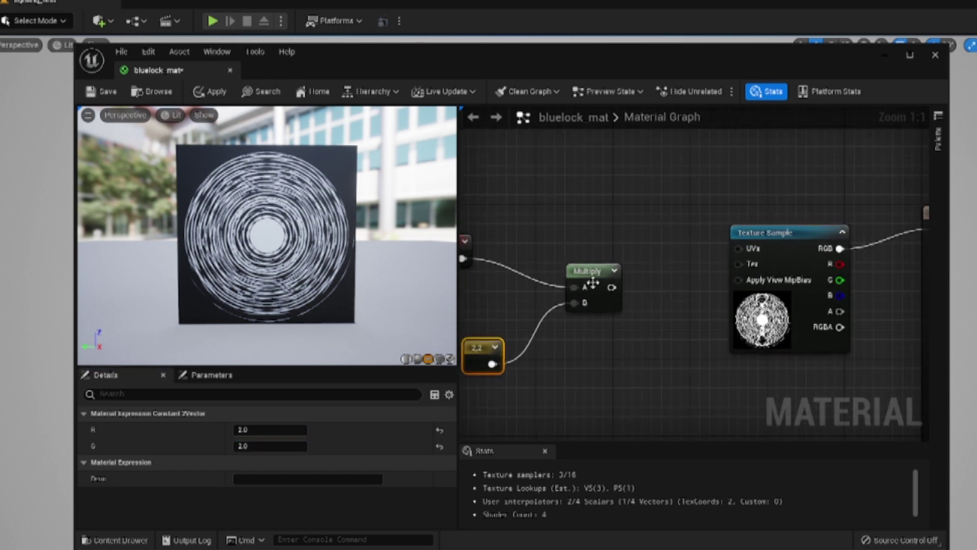
mouse_move(612, 287)
mouse_down()
mouse_move(676, 249)
mouse_move(738, 249)
mouse_up()
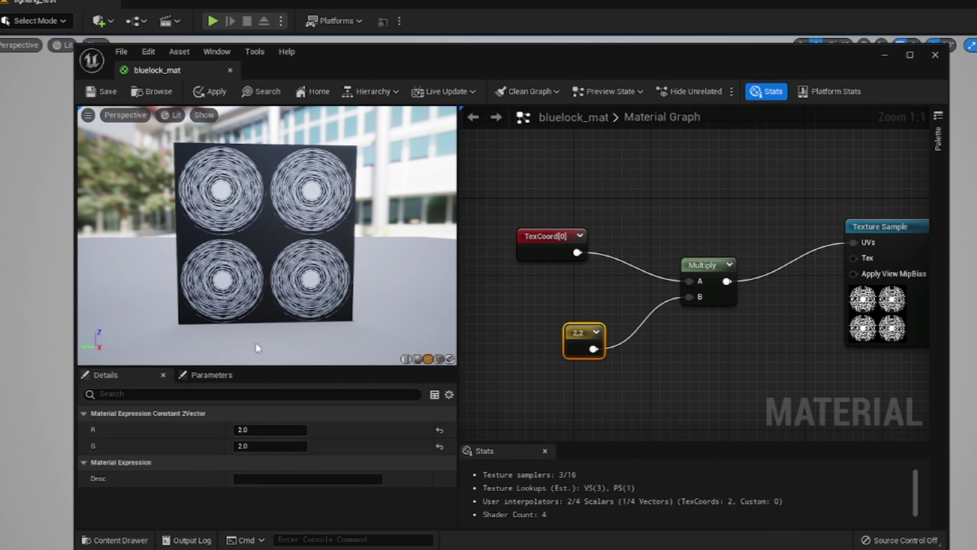
Set the constant's R value to 5 so it reads 5,2.
click(270, 430)
text(5)
key(Return)
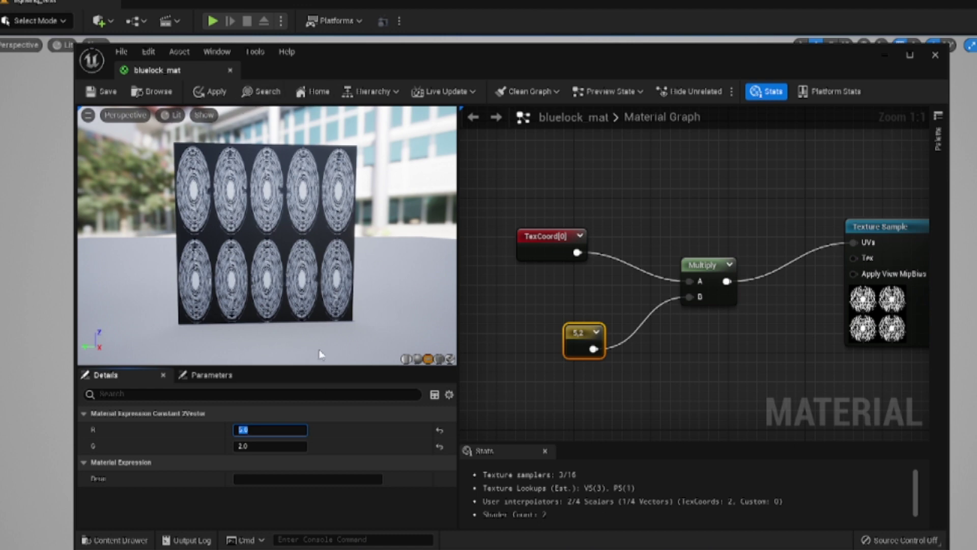
Widen the material graph panel and frame the whole graph in view.
drag(459, 304, 350, 304)
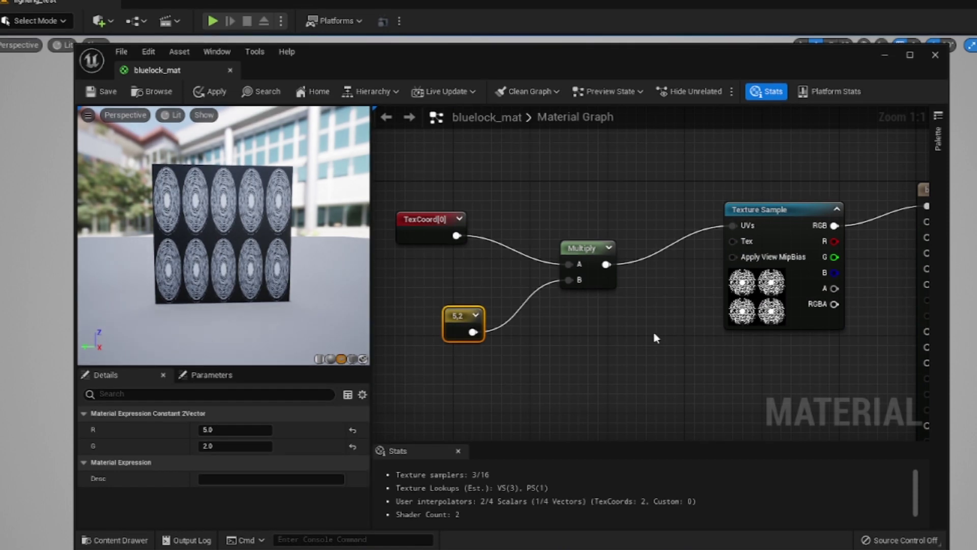
click(680, 383)
right_drag(680, 368, 668, 371)
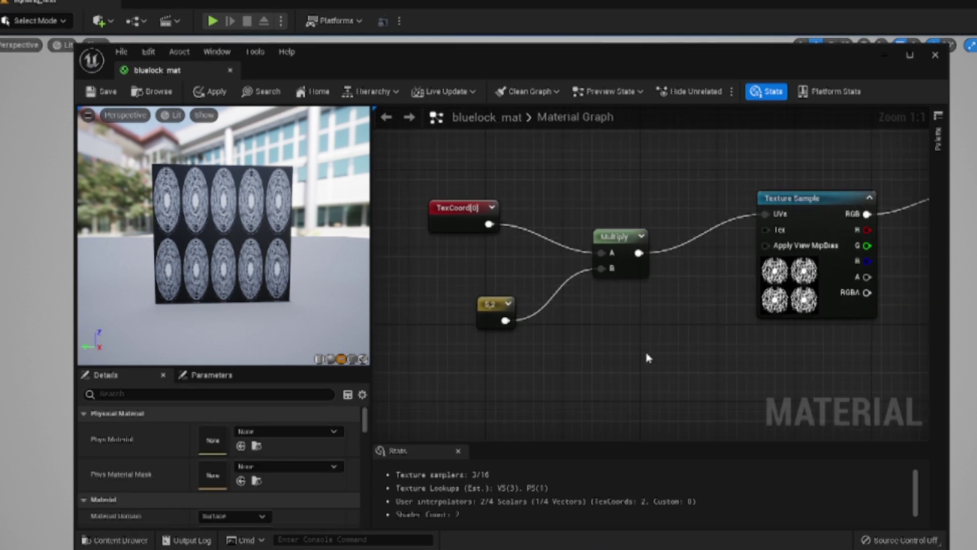
key(Home)
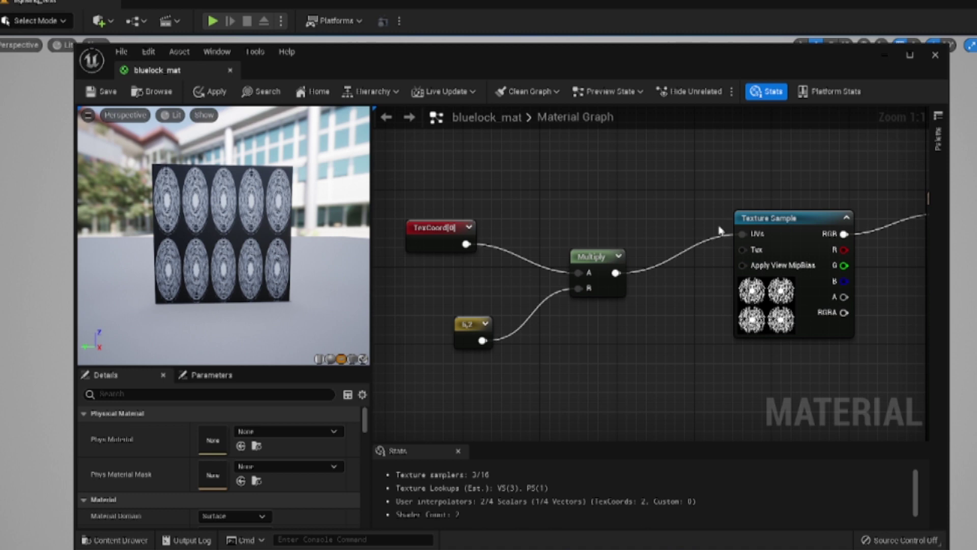
key(Home)
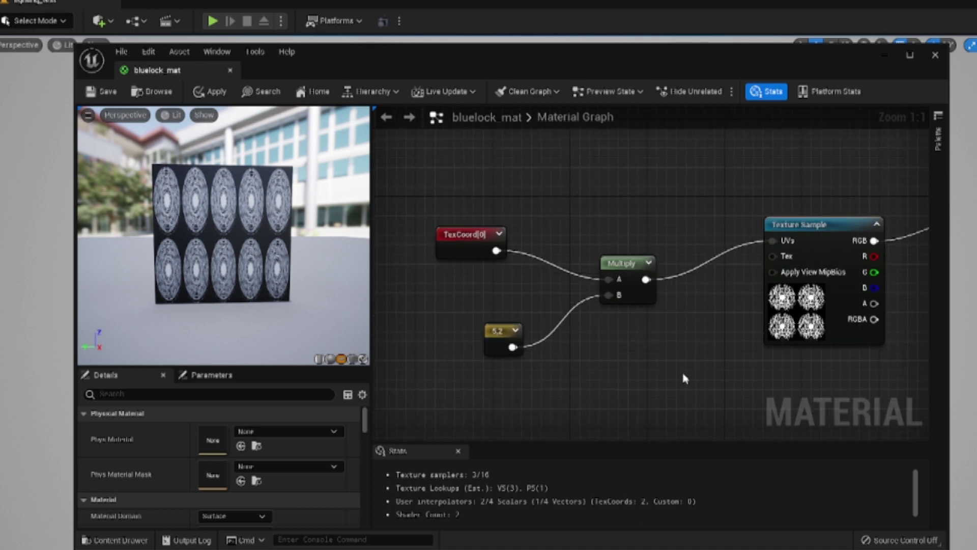
right_drag(441, 278, 476, 235)
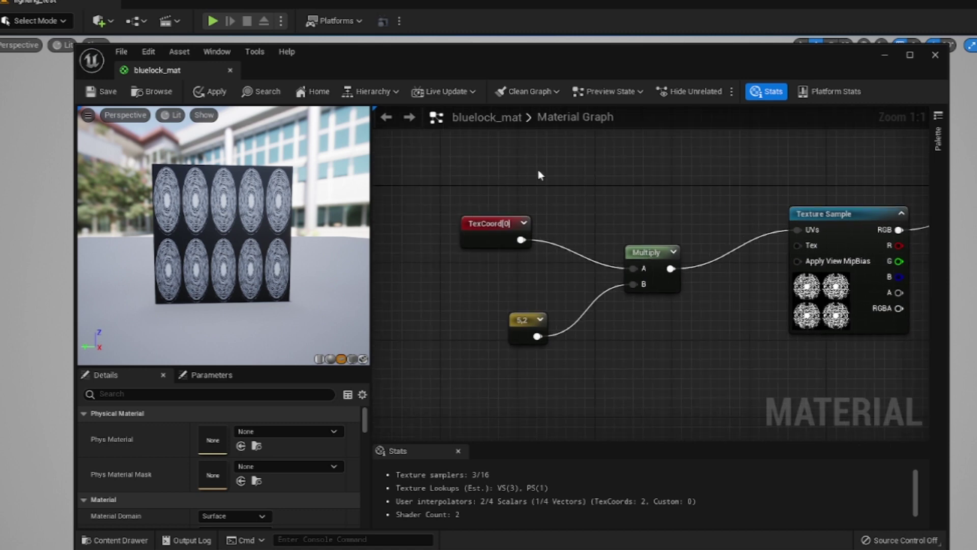
right_drag(701, 213, 628, 195)
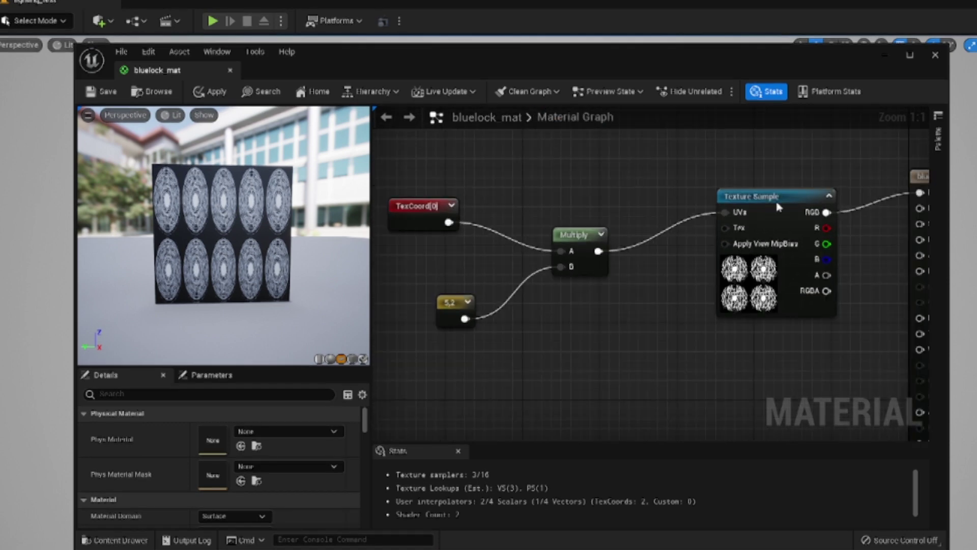
right_drag(616, 350, 664, 378)
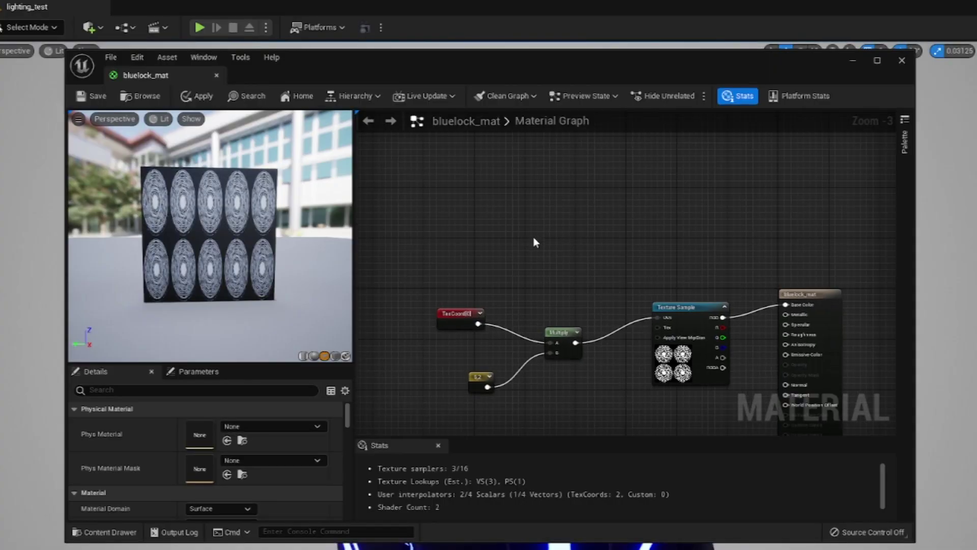
Add a Rotator node to the bluelock_mat graph.
scroll(533, 237, up, 3)
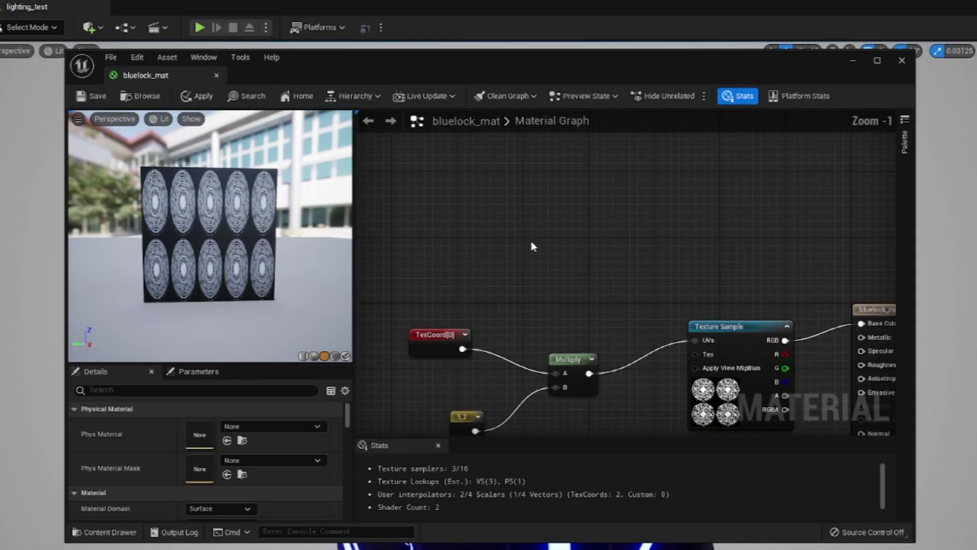
right_click(559, 219)
text(rot)
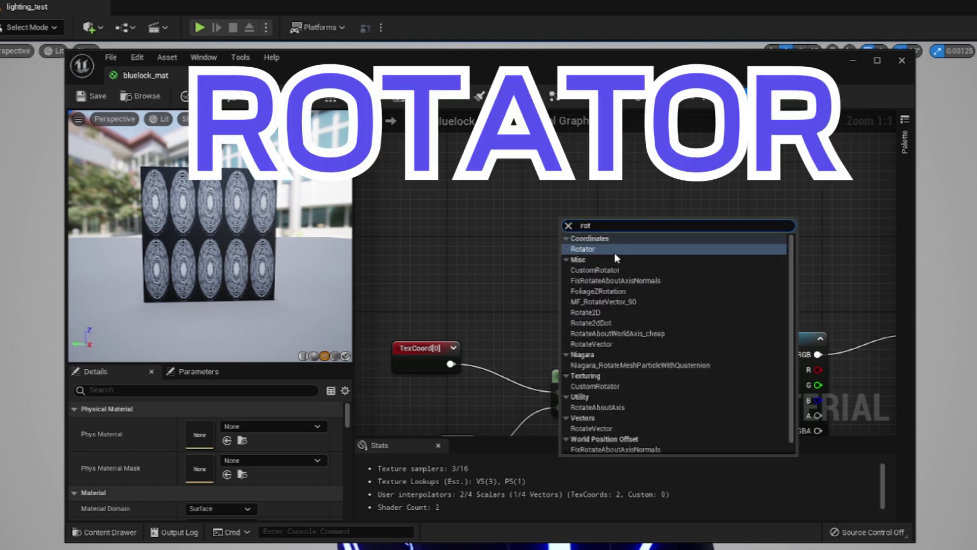
click(615, 249)
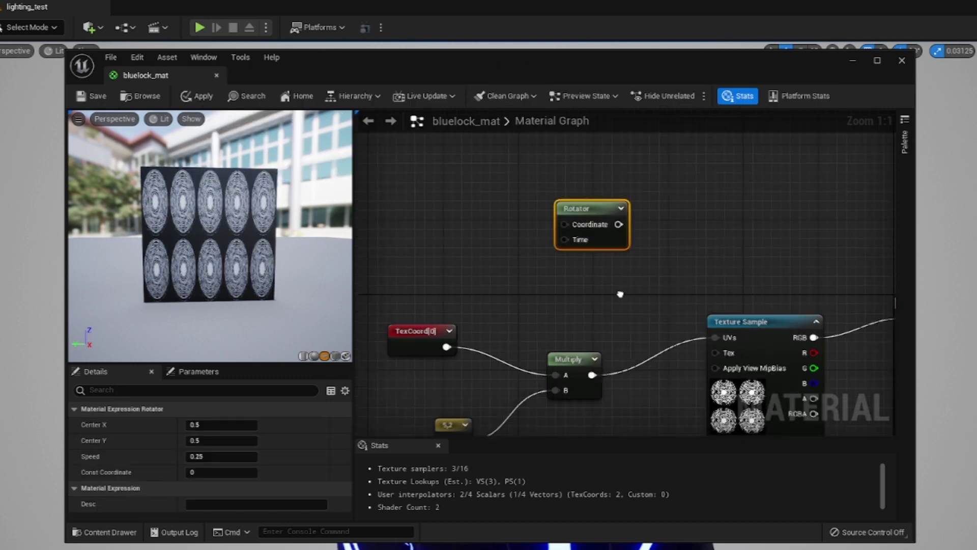
Delete the Multiply and 5,2 constant nodes and place the Rotator between TexCoord and Texture Sample.
right_drag(590, 237, 597, 186)
drag(608, 301, 477, 407)
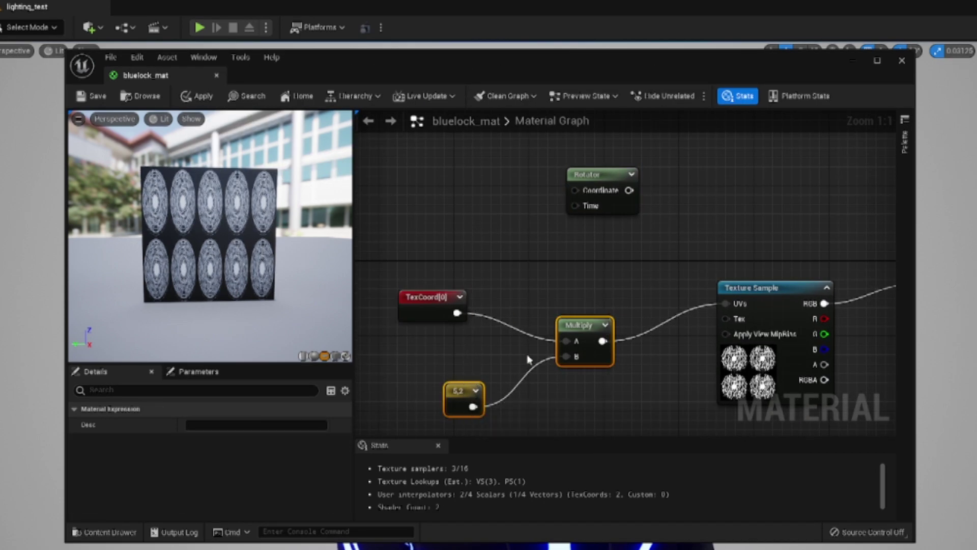
key(Delete)
drag(600, 190, 571, 310)
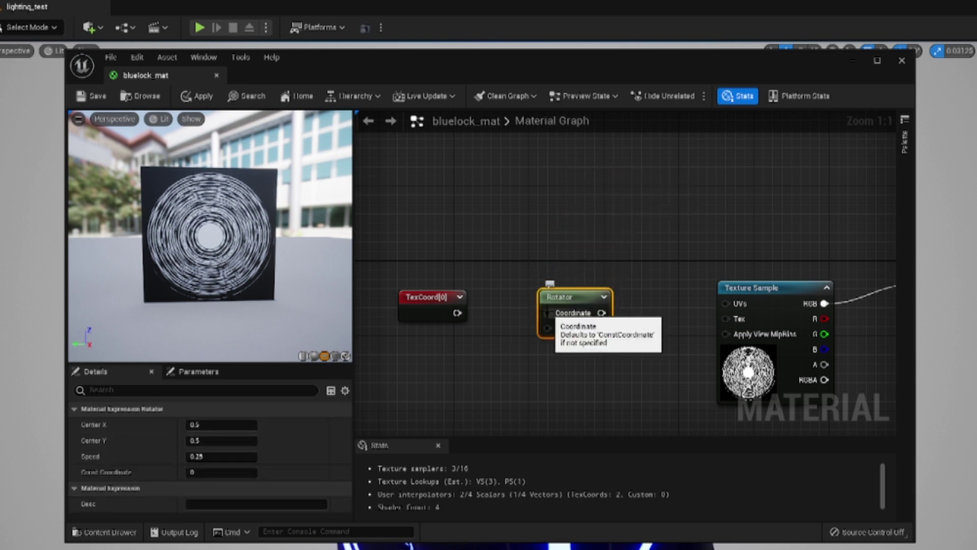
mouse_move(427, 309)
mouse_down()
mouse_move(398, 282)
mouse_move(398, 319)
mouse_move(726, 305)
mouse_up()
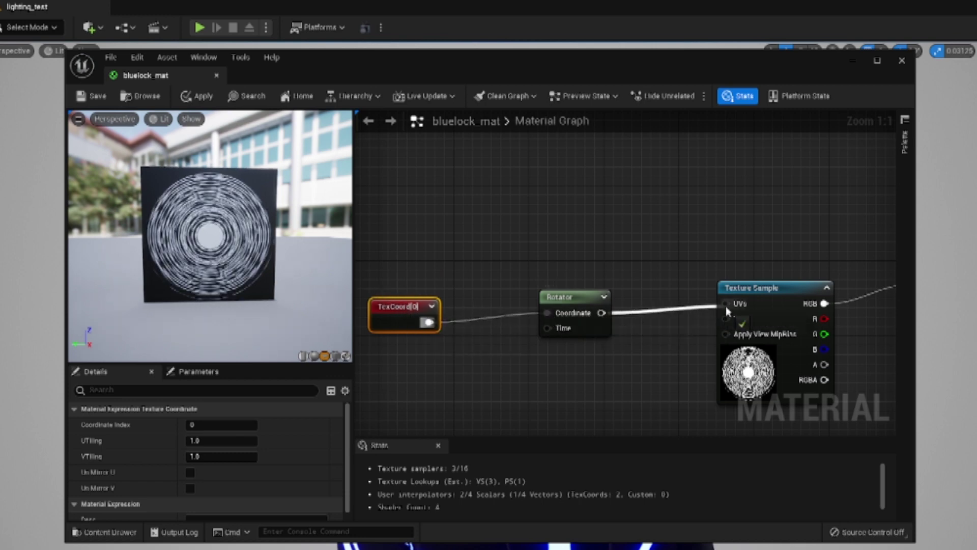
right_drag(547, 328, 733, 259)
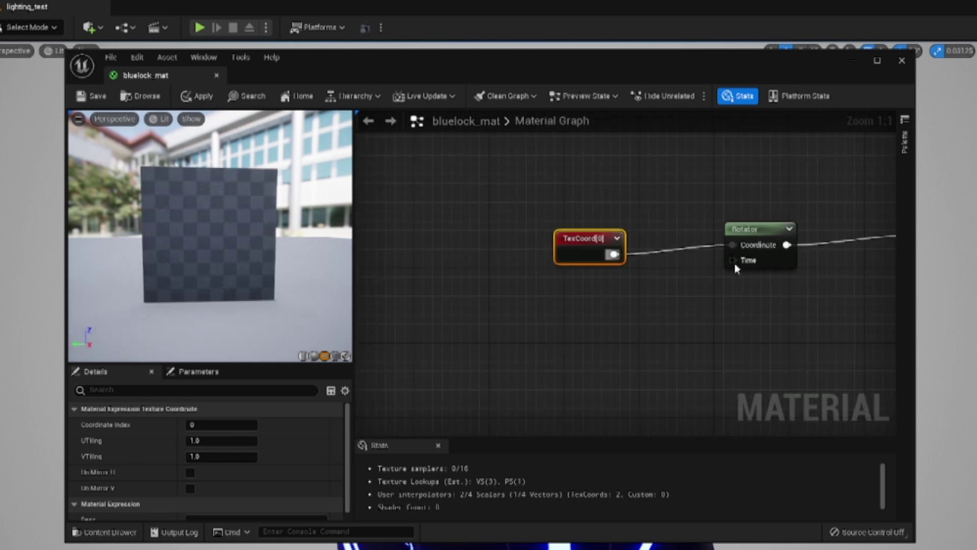
click(767, 252)
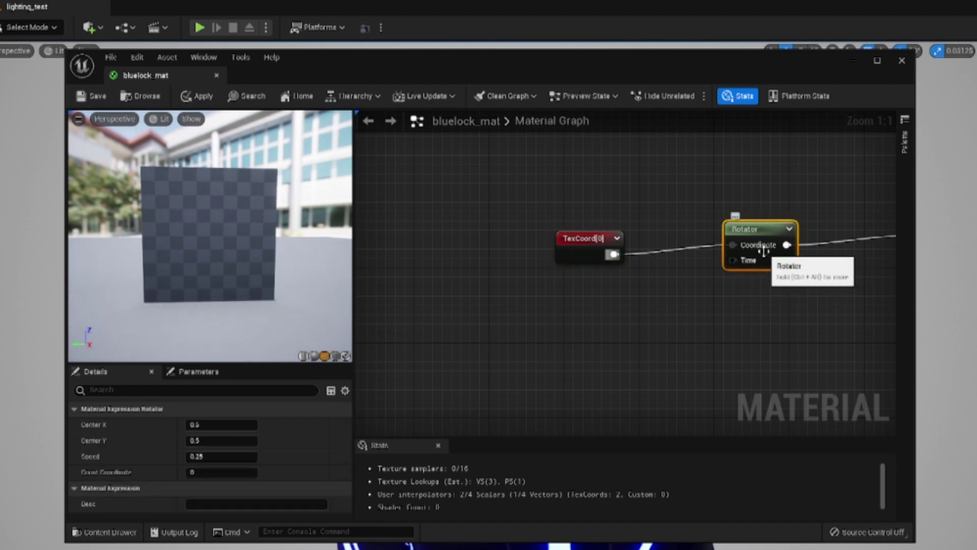
right_drag(775, 319, 772, 323)
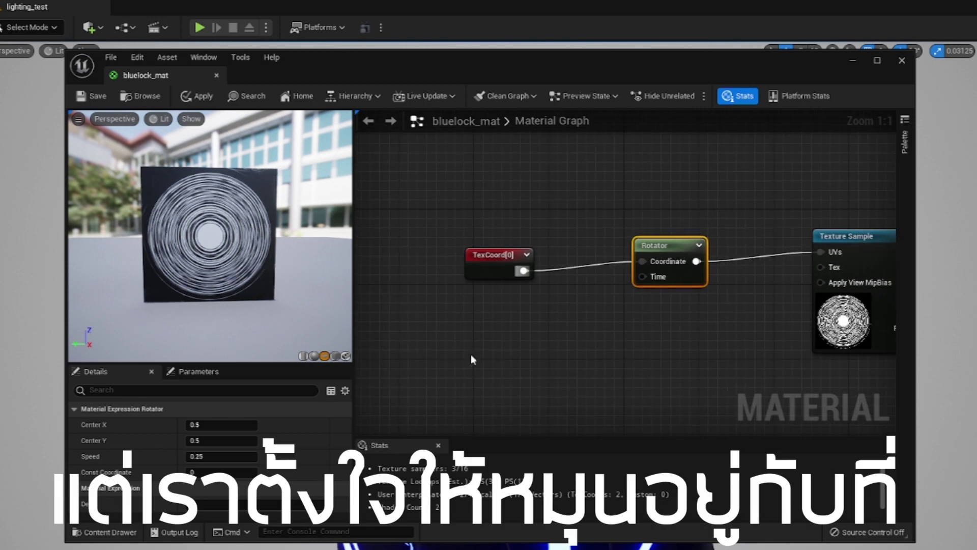
Try different Rotator Center X/Y values, aiming for centre 0.5, 0.5 at speed 1.0.
click(222, 425)
text(1)
click(222, 441)
text(1)
key(Return)
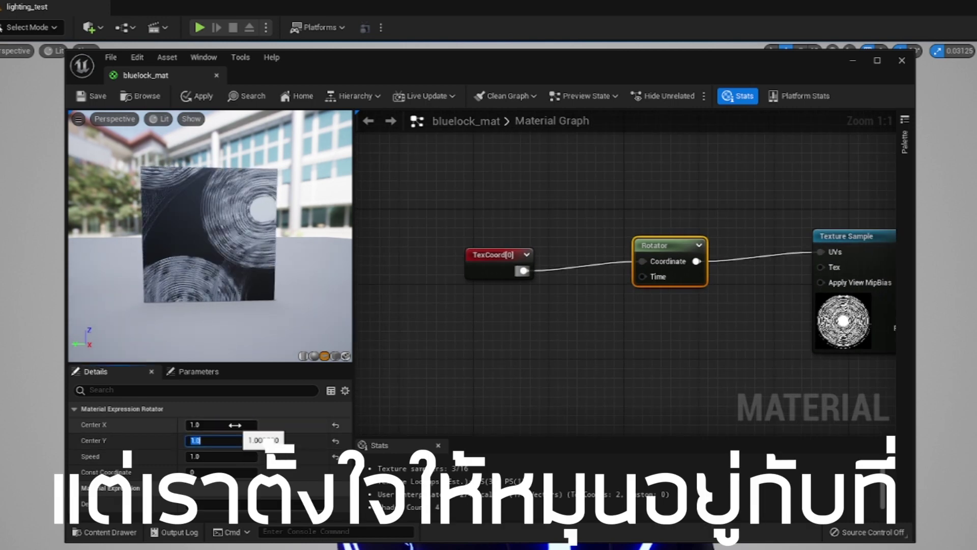
key(shift+Tab)
text(2)
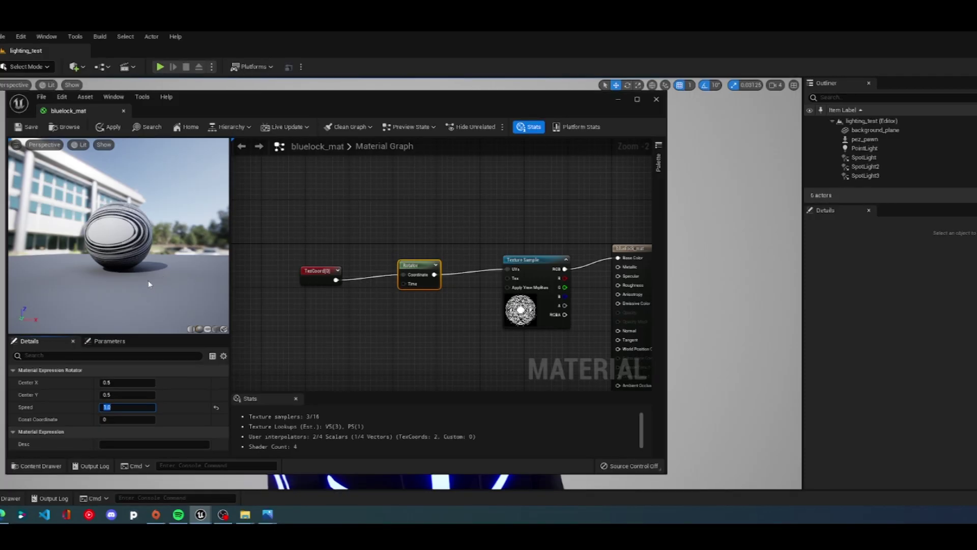
drag(124, 251, 168, 242)
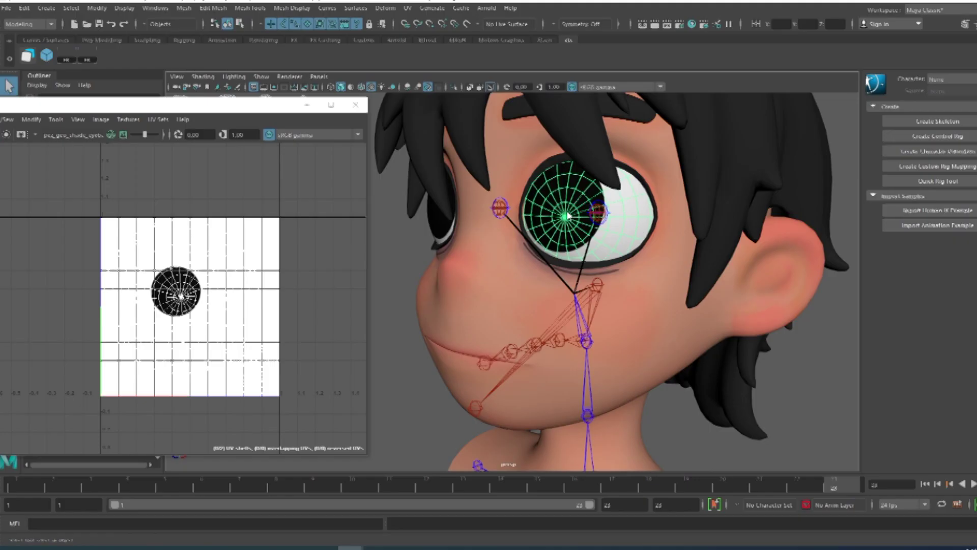
Bring up the selection options over the eyeball.
right_click(566, 215)
Switch the UV editor to UV Shell selection to view the eyeball's UV shells.
click(464, 236)
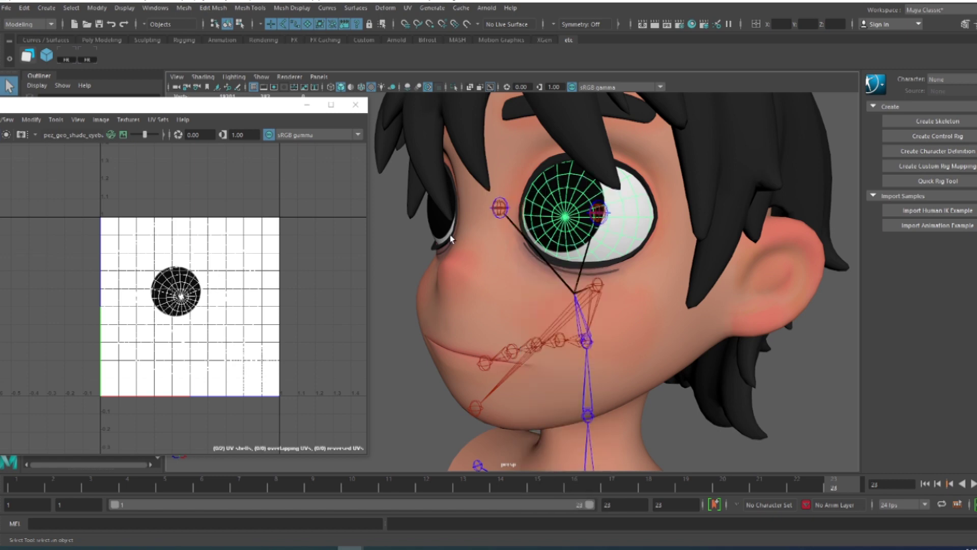
right_drag(232, 287, 232, 264)
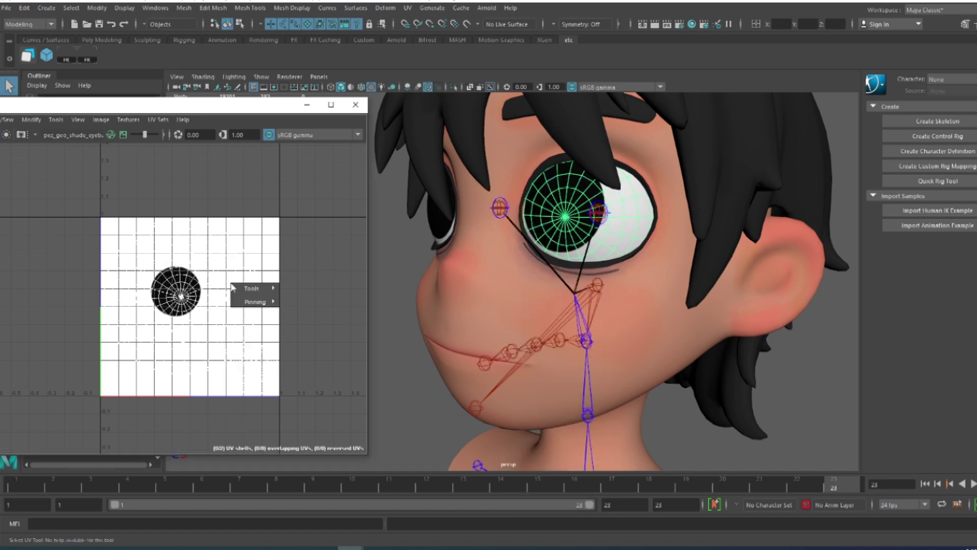
right_click(232, 285)
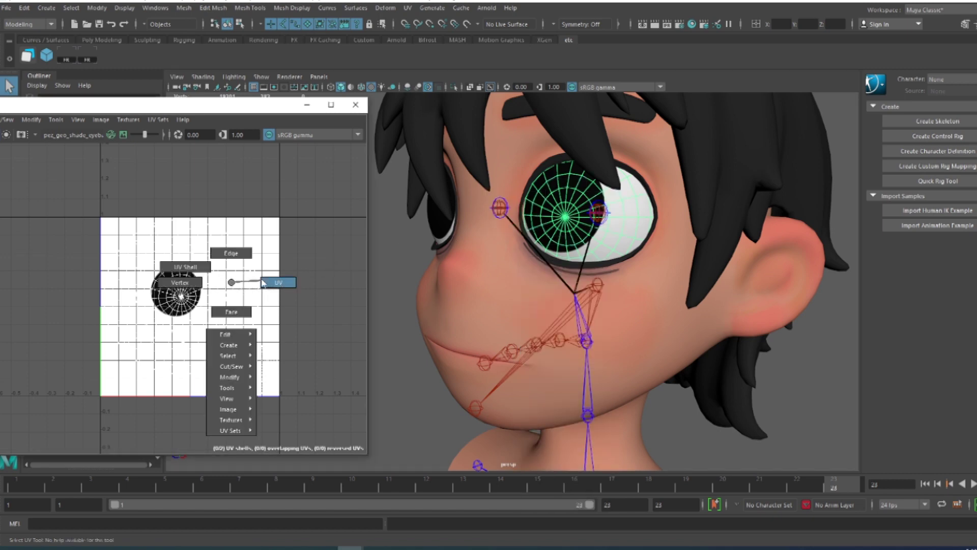
click(188, 267)
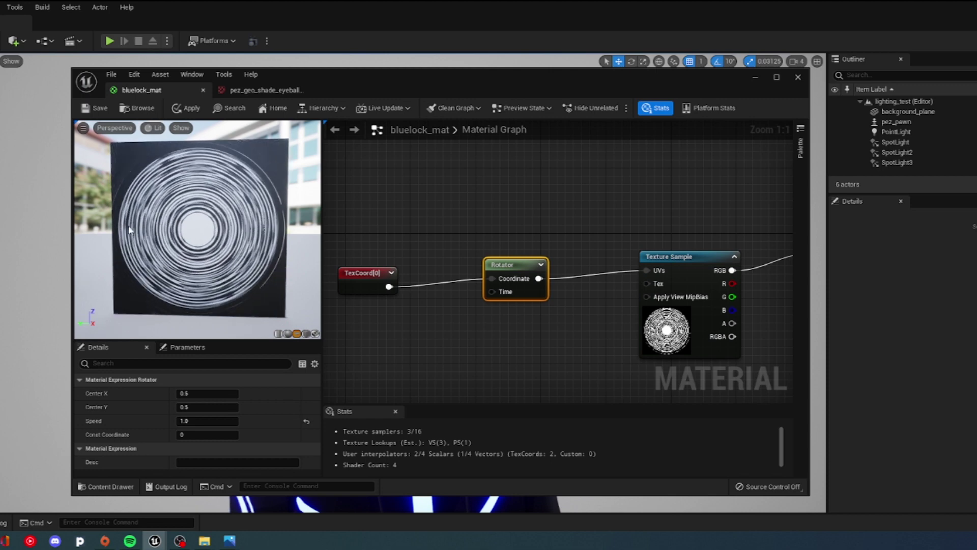
Scroll the GDi4K UV tutorial page to its chapters, 00:00 Demo through 29:52 Conclusion.
click(259, 92)
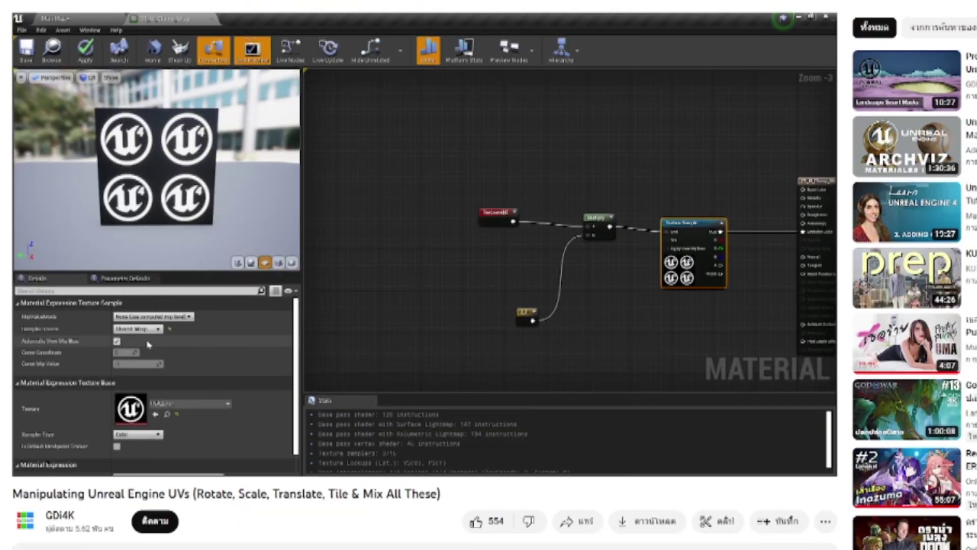
scroll(489, 275, down, 2)
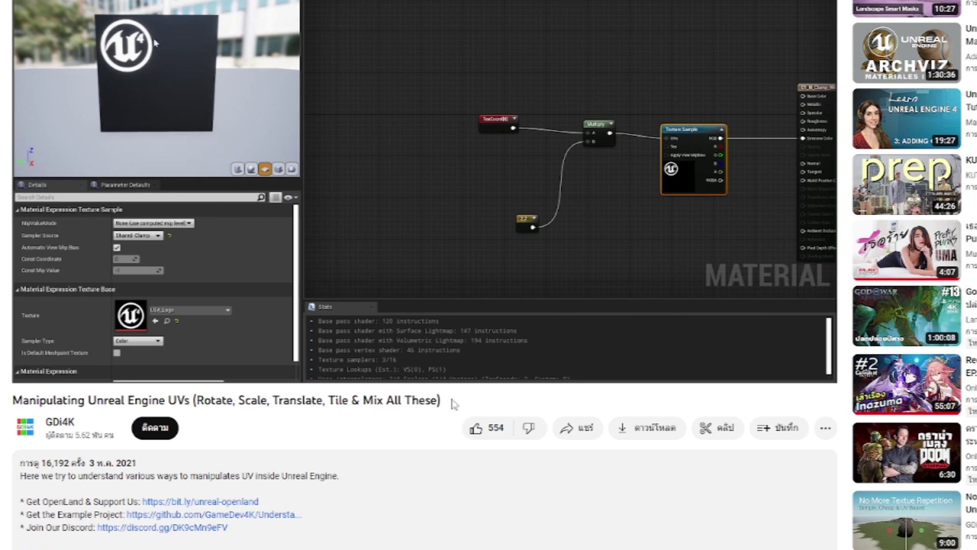
drag(455, 405, 3, 411)
scroll(290, 509, up, 2)
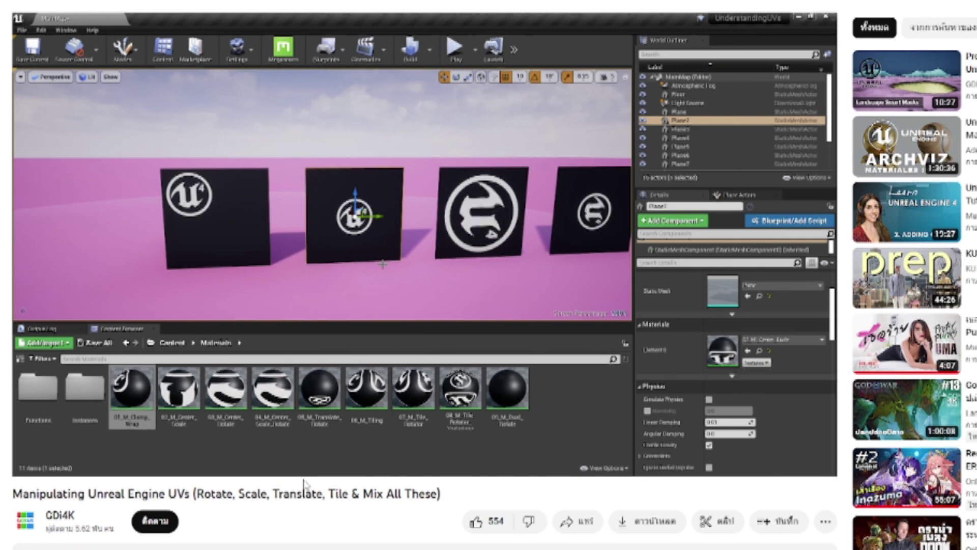
scroll(305, 484, down, 5)
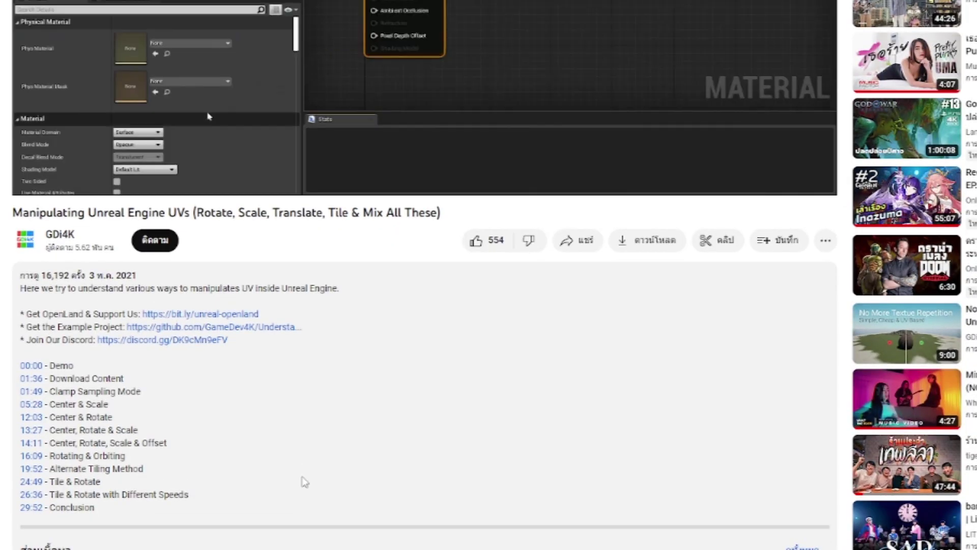
scroll(304, 483, up, 3)
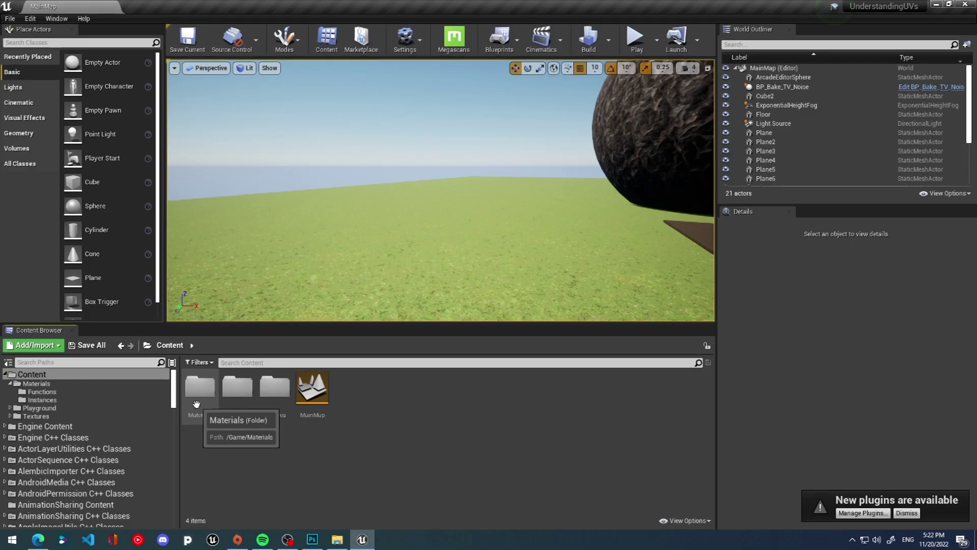
Select all ten functions in Materials > Functions and migrate them to the character project's Content folder.
click(199, 389)
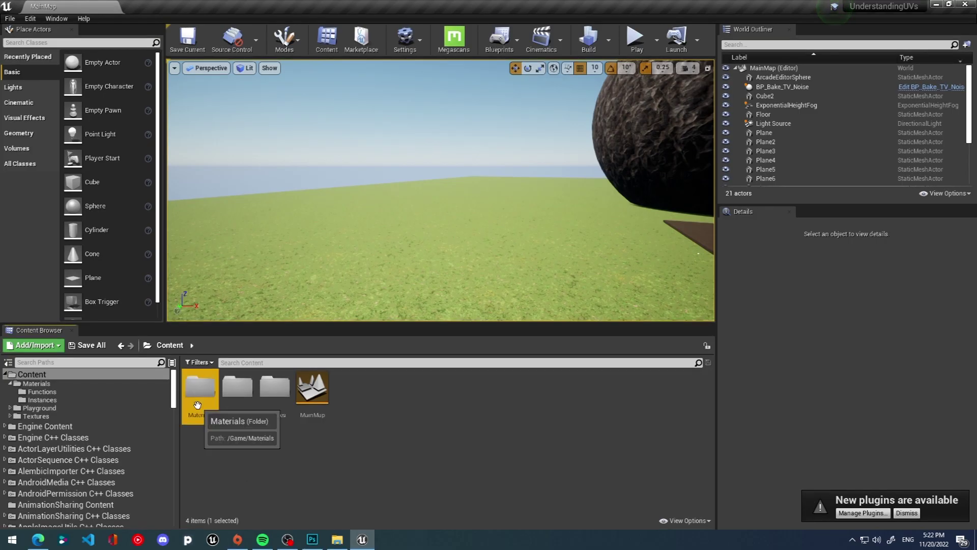
double_click(197, 401)
double_click(196, 402)
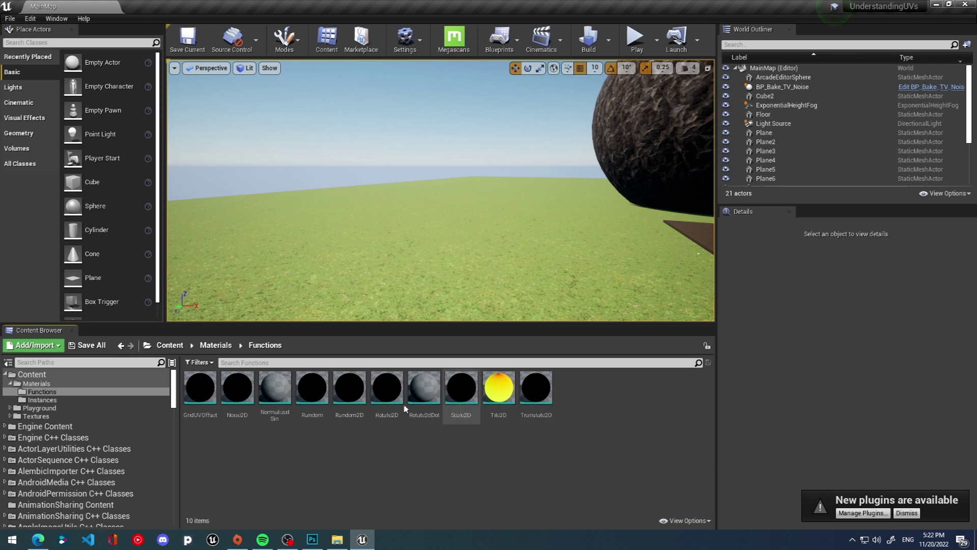
click(200, 387)
key(ctrl+a)
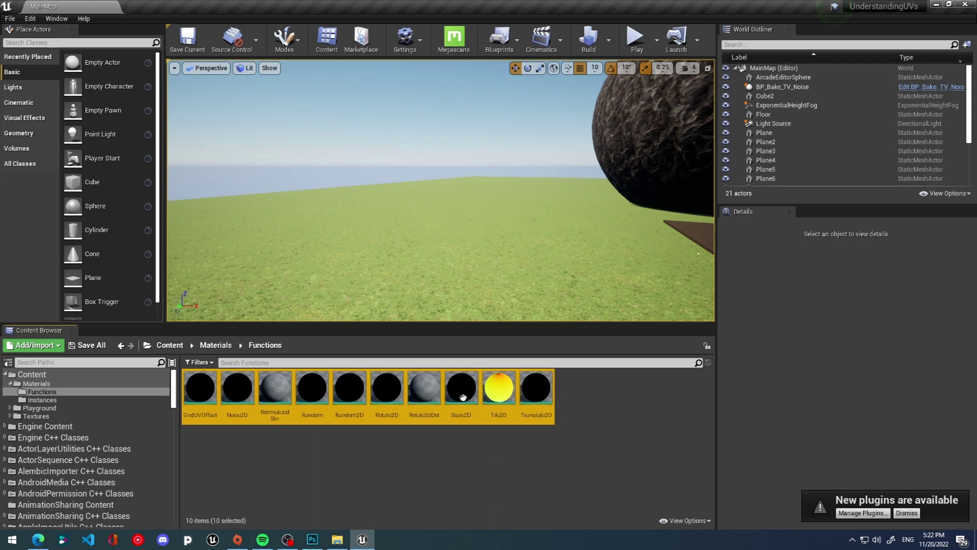
right_click(462, 397)
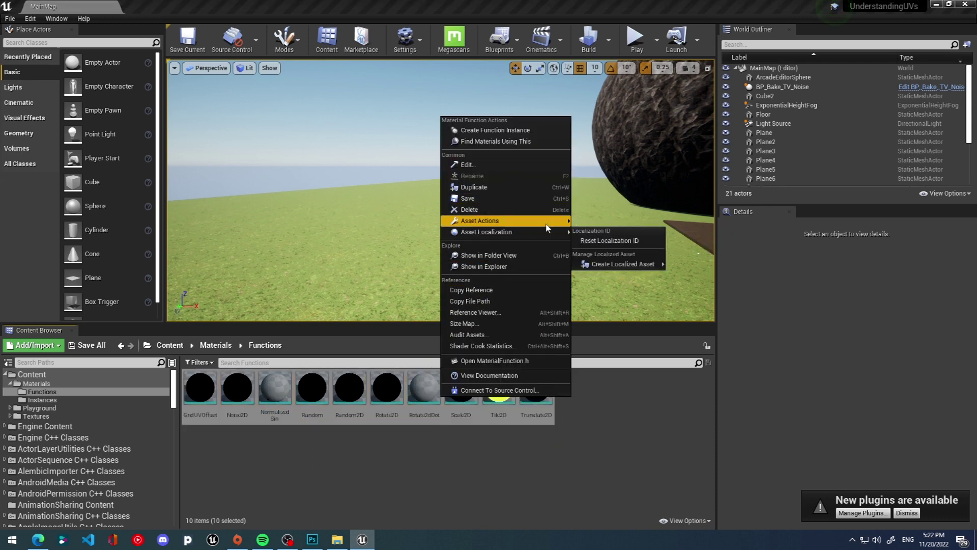
mouse_move(549, 223)
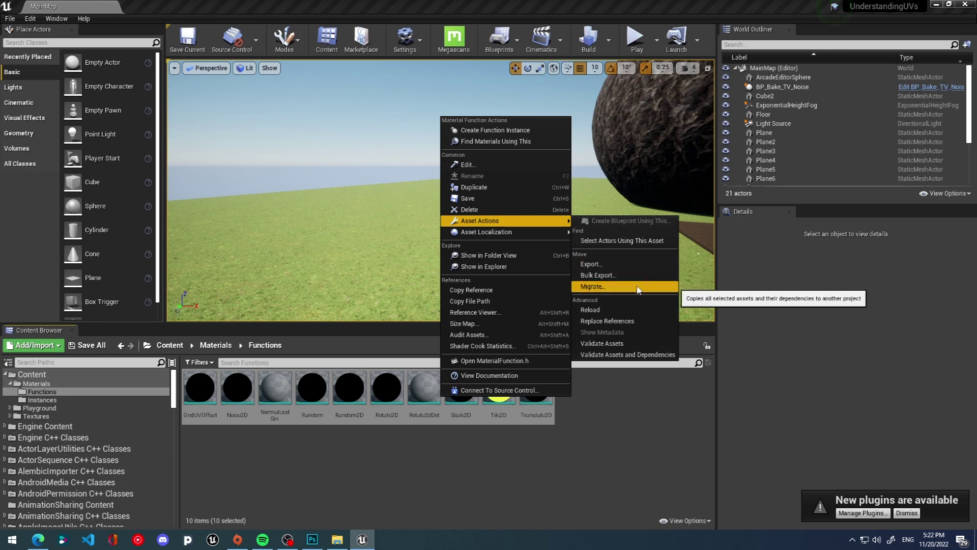
click(638, 289)
click(578, 391)
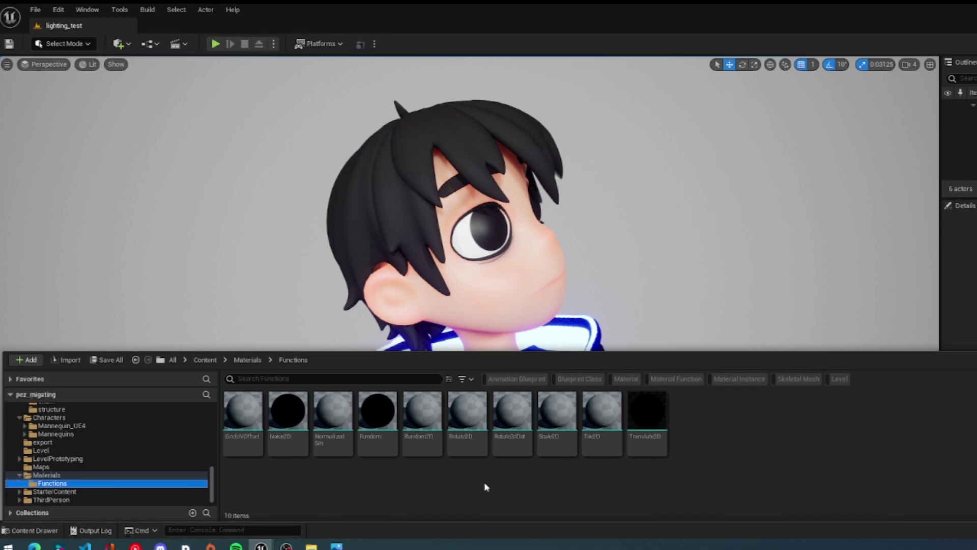
Open the Scale2D and Rotate2D functions and look over Rotate2D's graph.
double_click(549, 414)
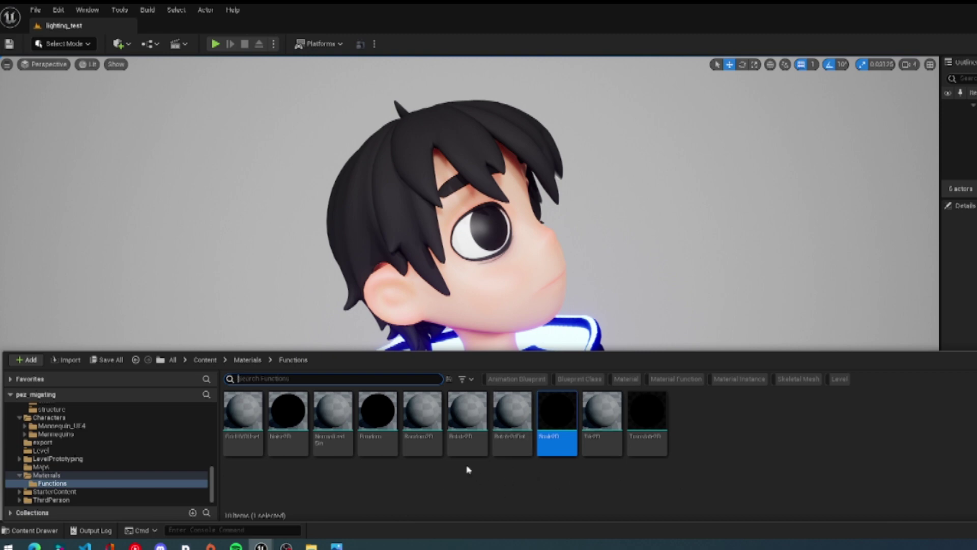
click(463, 497)
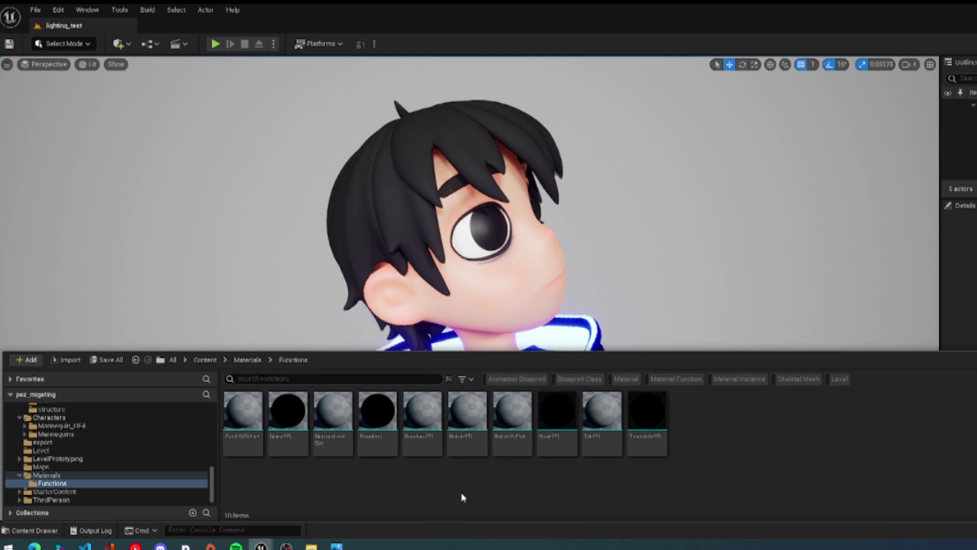
double_click(469, 417)
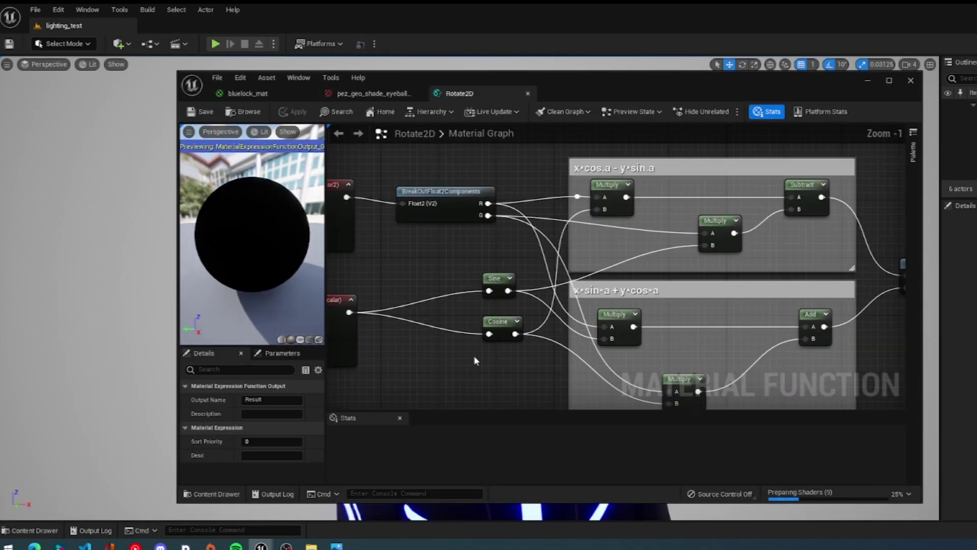
mouse_move(562, 354)
right_down()
mouse_move(508, 333)
mouse_move(460, 332)
mouse_move(481, 355)
right_up()
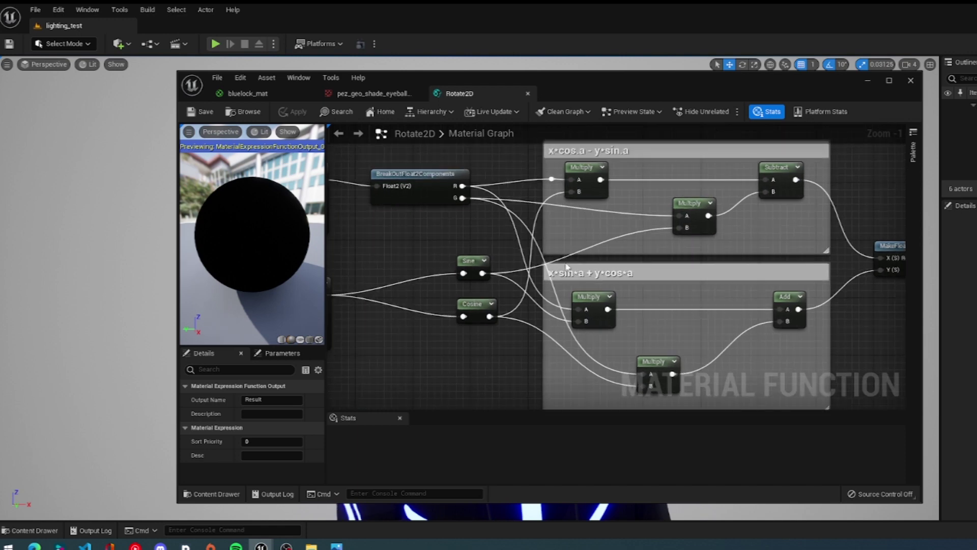
mouse_move(483, 364)
right_down()
mouse_move(693, 349)
mouse_move(436, 331)
right_up()
mouse_move(819, 316)
right_down()
mouse_move(679, 314)
mouse_move(602, 331)
mouse_move(764, 336)
mouse_move(490, 350)
right_up()
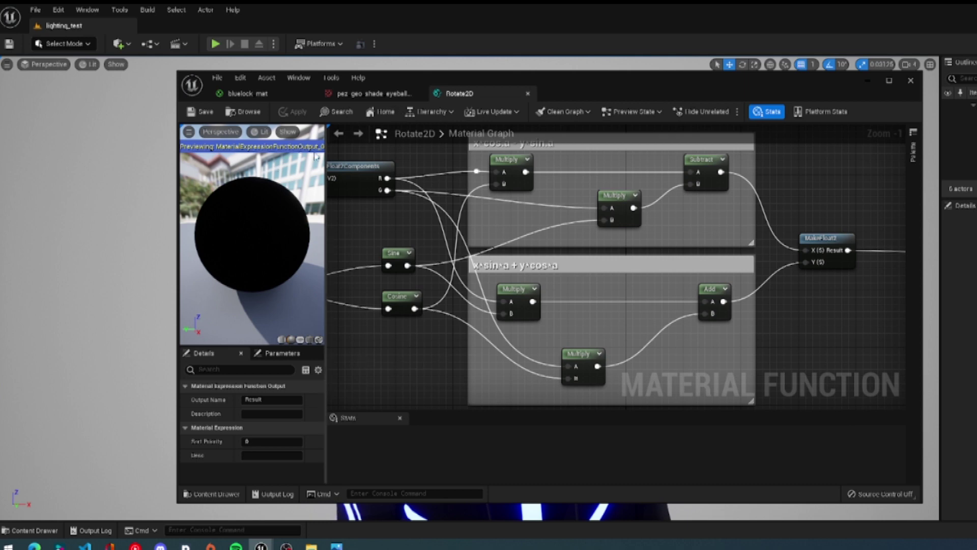
Return to the bluelock_mat graph and make room for a new node.
click(374, 94)
click(250, 92)
right_drag(561, 274, 579, 315)
right_click(584, 244)
text(ro)
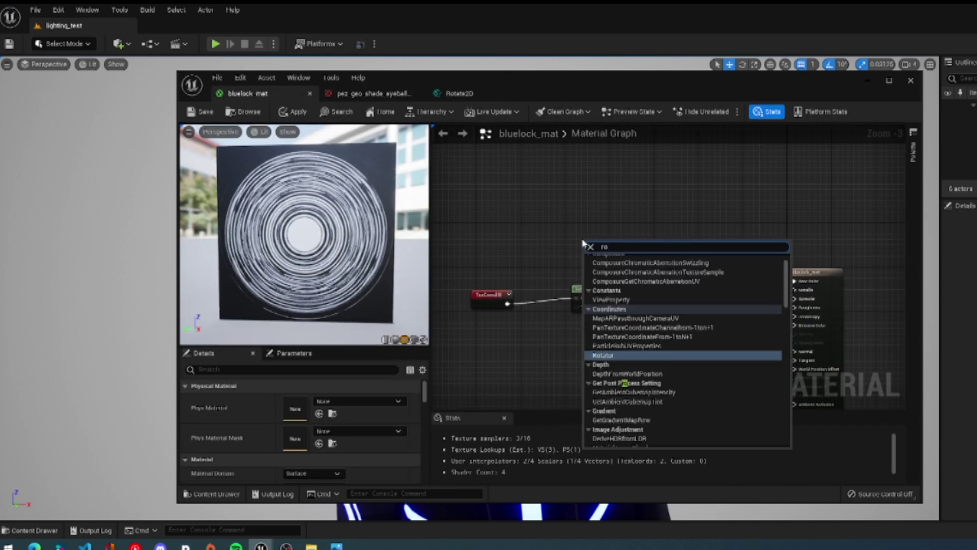
Search the node list and place a Rotate2D function node above the Rotator.
text(t)
scroll(648, 342, down, 1)
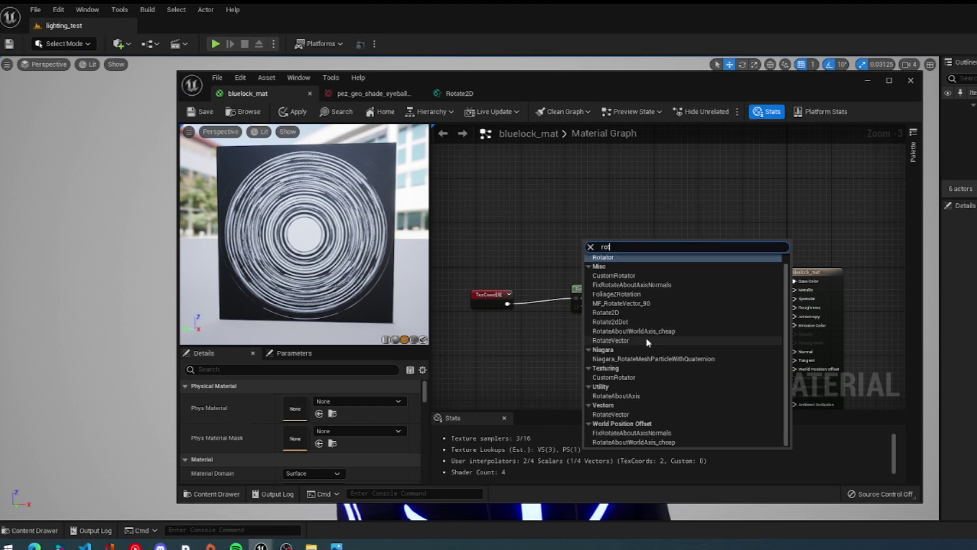
scroll(658, 362, up, 1)
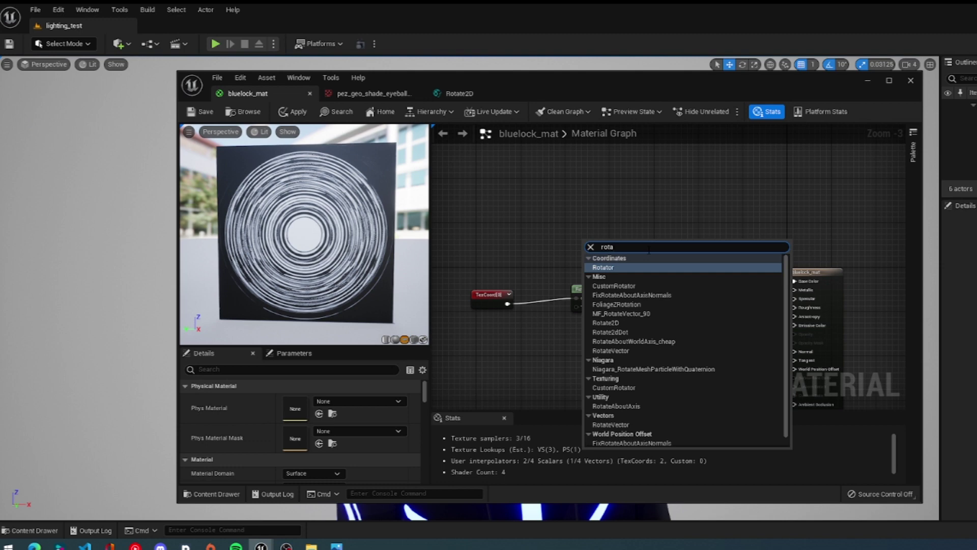
text(te)
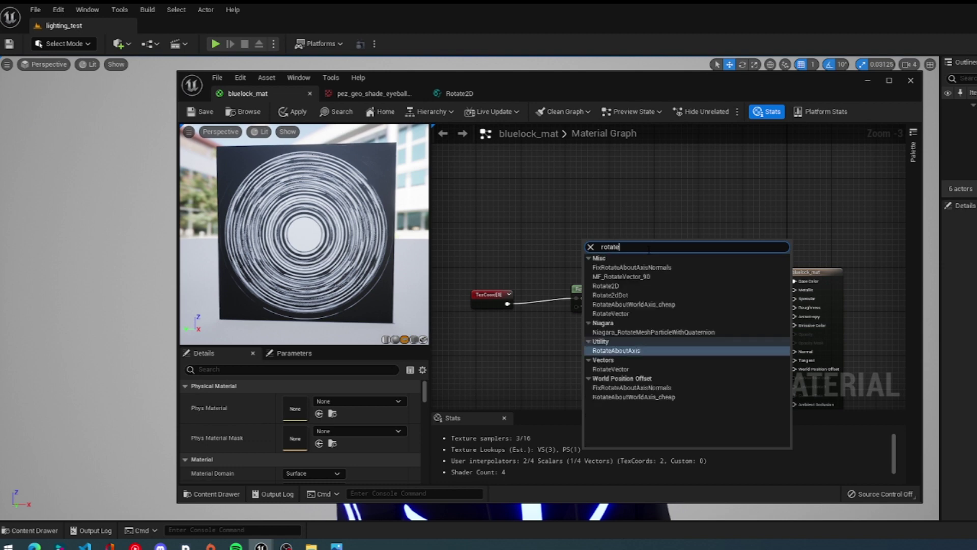
text(2)
click(646, 268)
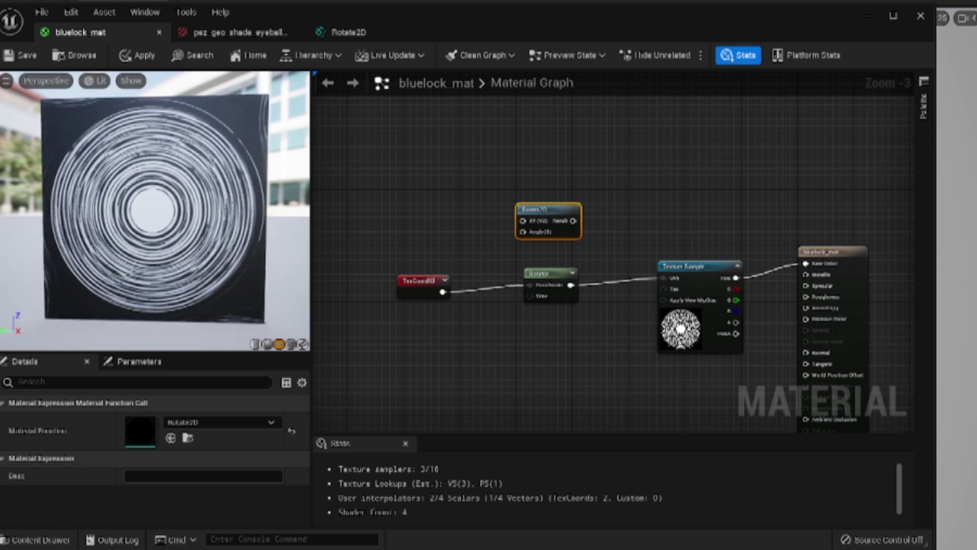
Delete the Rotate2D node and add a Translate2D node, found via 'transl', in its place.
key(Delete)
right_click(584, 209)
text(transl)
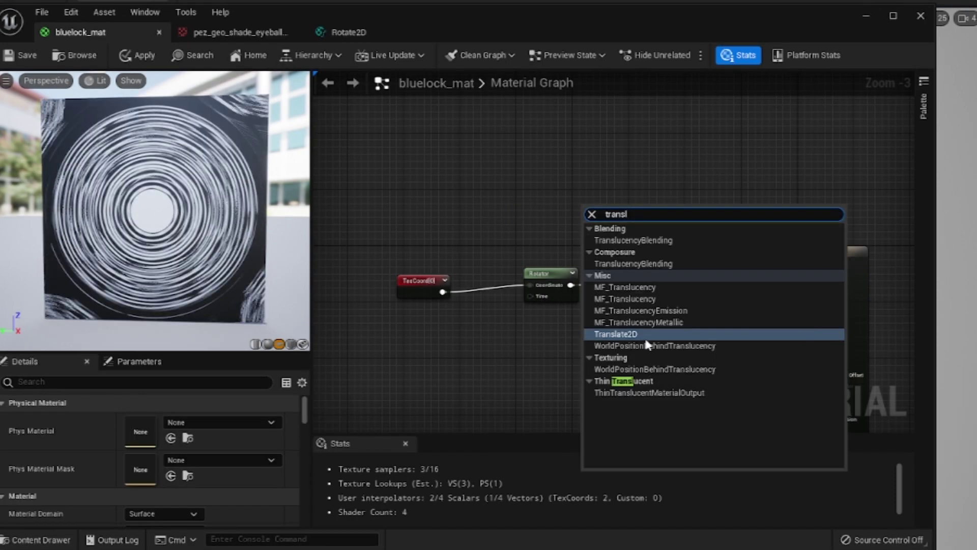
click(662, 337)
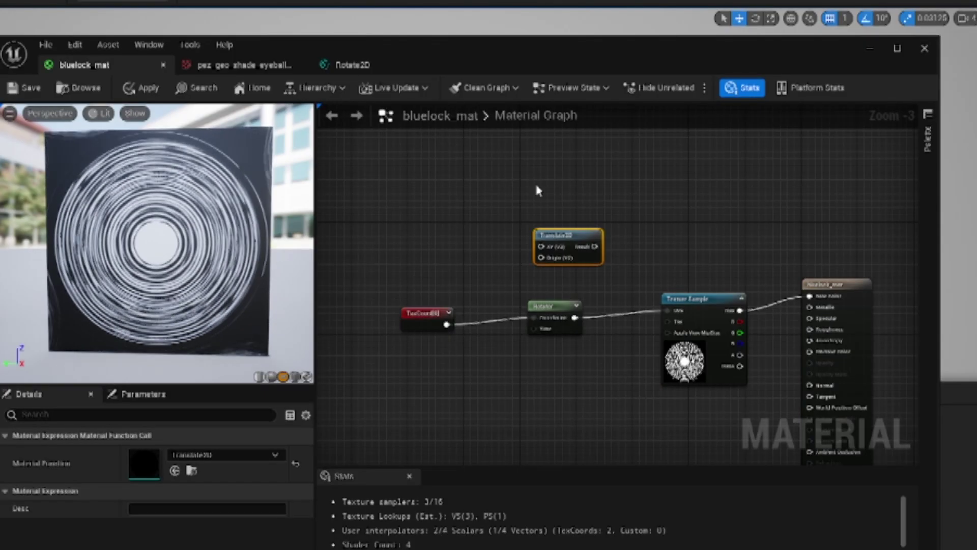
scroll(557, 245, up, 3)
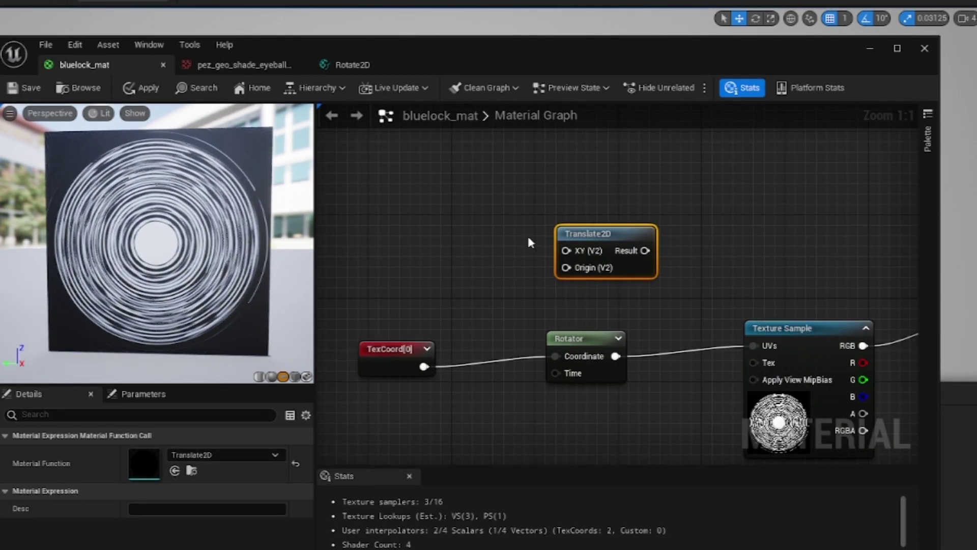
Open Translate2D and inspect how its Subtract node takes Input Origin from Input XY.
double_click(646, 268)
right_drag(432, 334, 685, 338)
scroll(587, 338, down, 1)
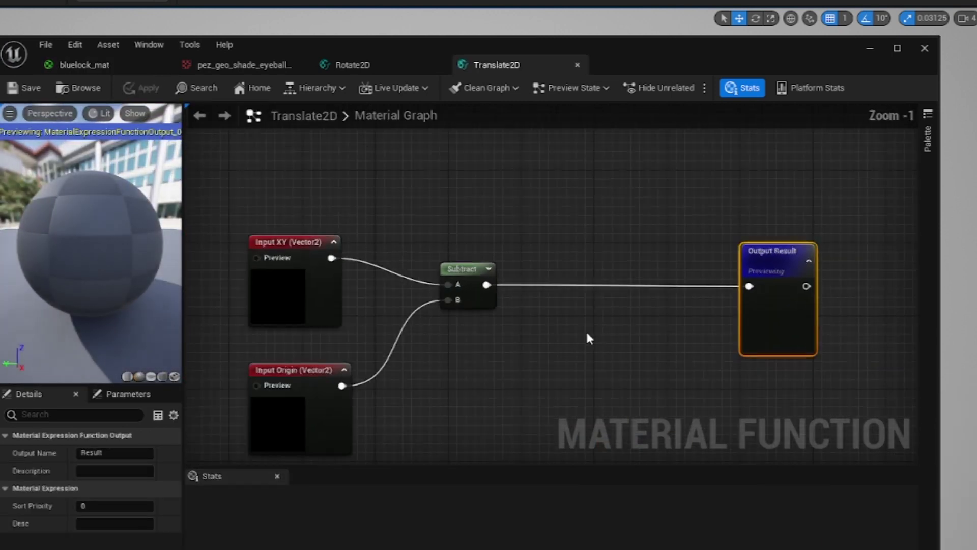
right_drag(587, 338, 598, 294)
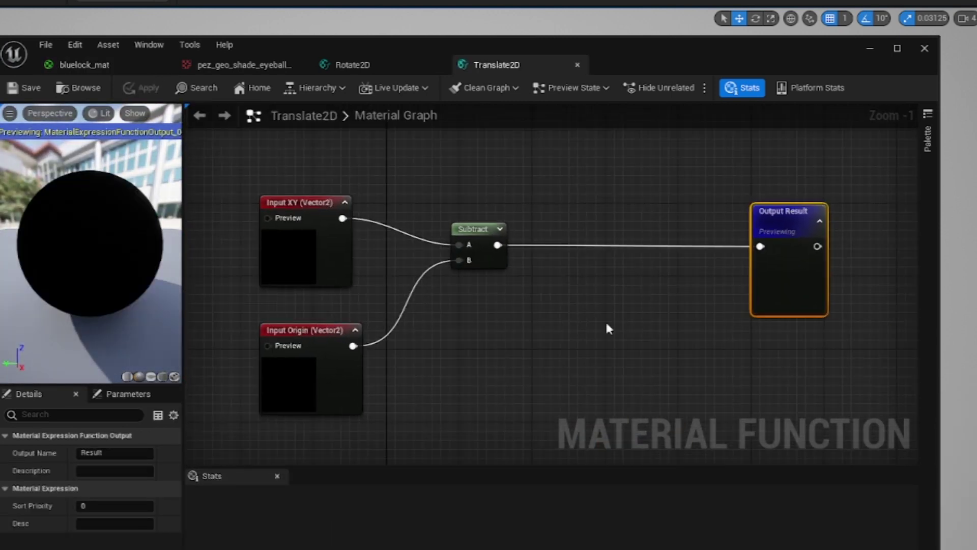
mouse_move(521, 322)
right_down()
mouse_move(649, 300)
mouse_move(630, 294)
right_up()
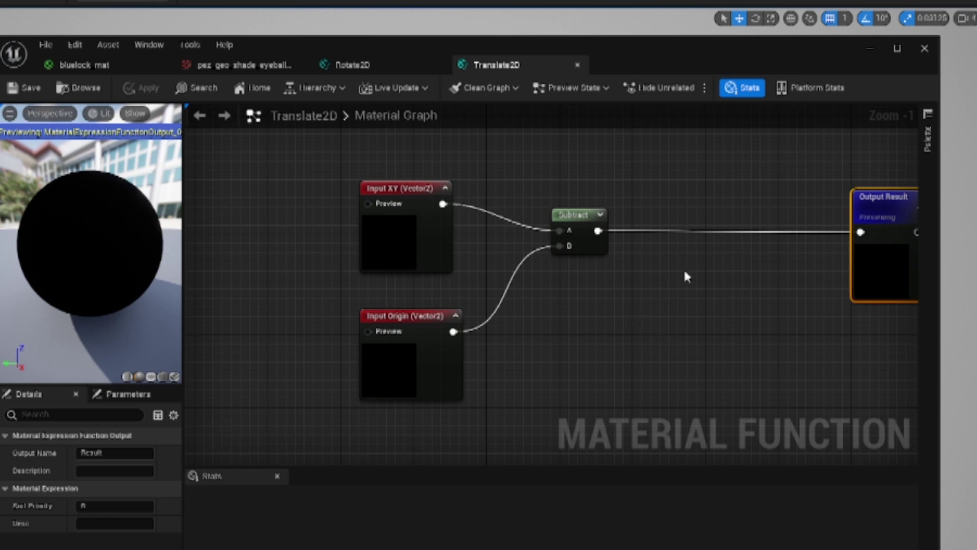
right_drag(520, 208, 544, 226)
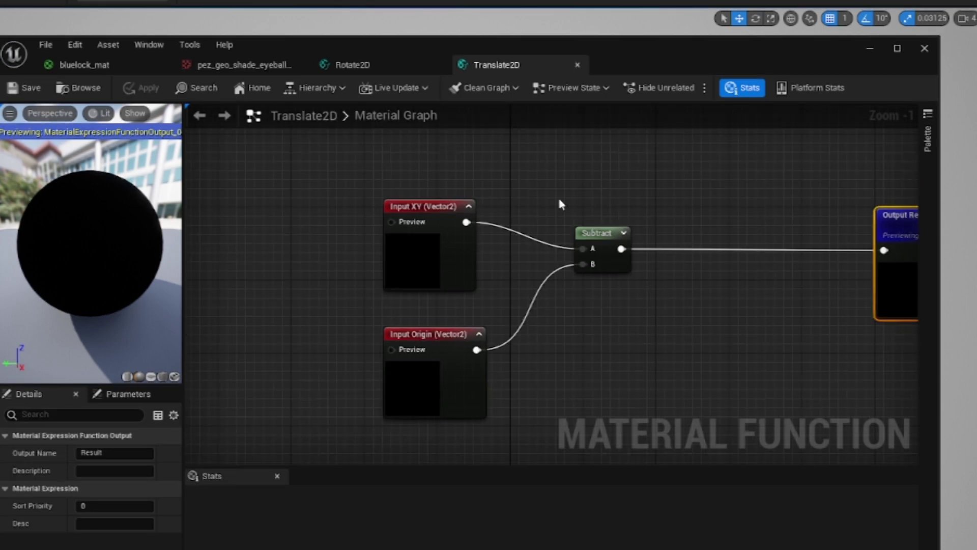
right_drag(605, 322, 630, 304)
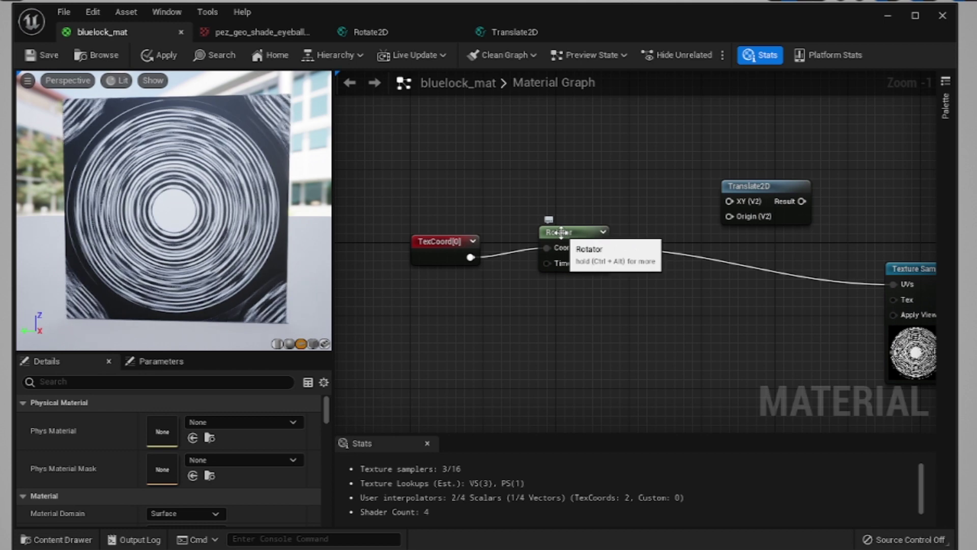
Wire TexCoord into Translate2D's XY and Translate2D's Result into the Rotator's Coordinate.
drag(560, 233, 689, 269)
drag(753, 204, 534, 223)
drag(470, 257, 510, 219)
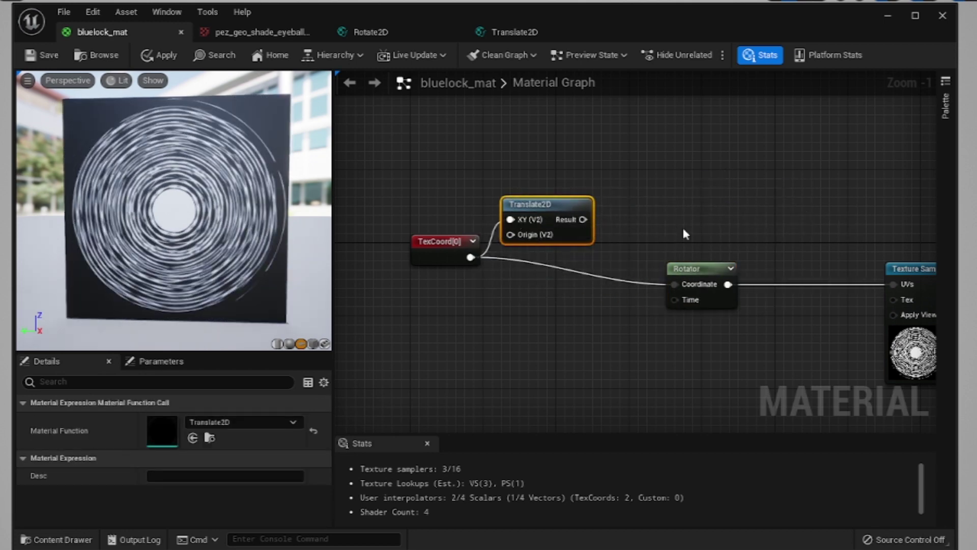
mouse_move(583, 219)
mouse_down()
mouse_move(664, 291)
mouse_move(676, 281)
mouse_up()
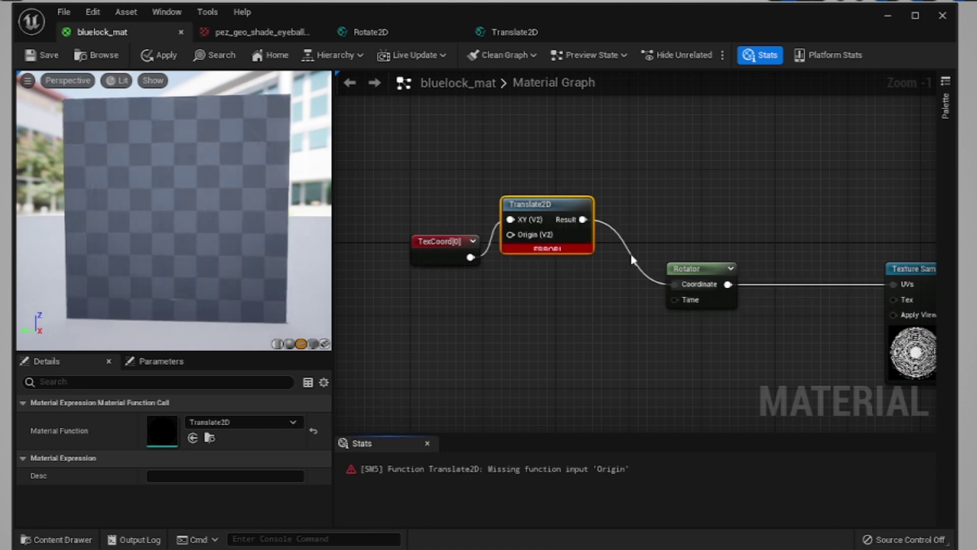
drag(555, 206, 563, 249)
Pull a link from Translate2D's Origin pin and search for a constant node.
right_drag(486, 338, 700, 329)
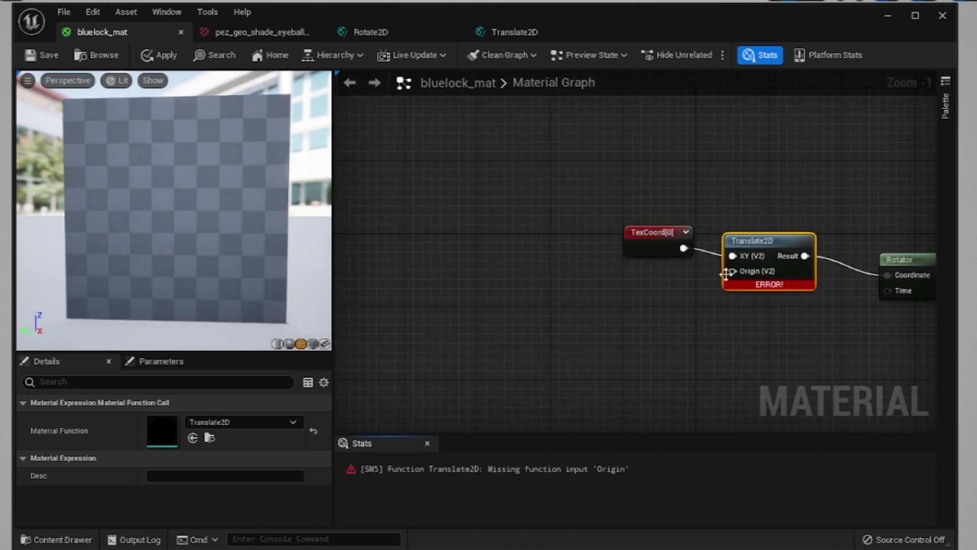
drag(733, 271, 638, 341)
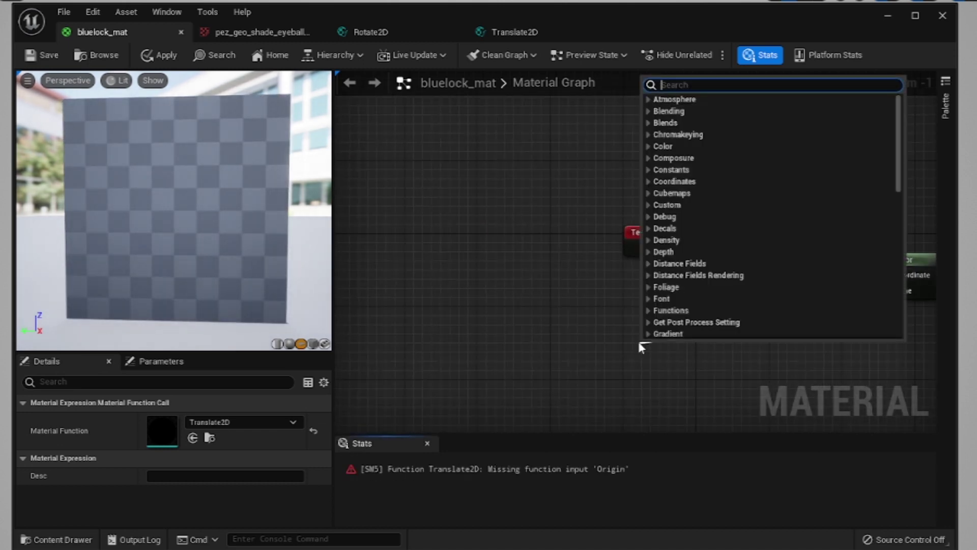
text(c)
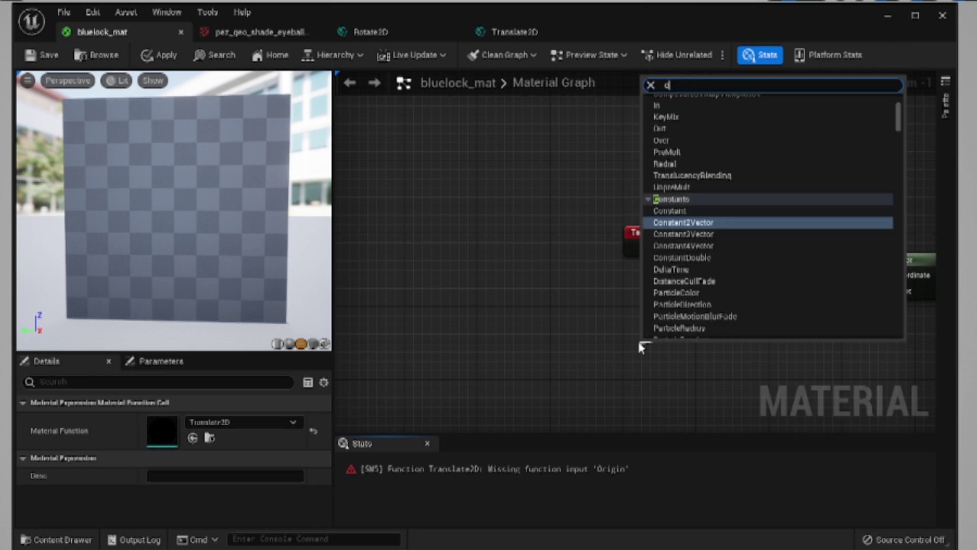
text(on)
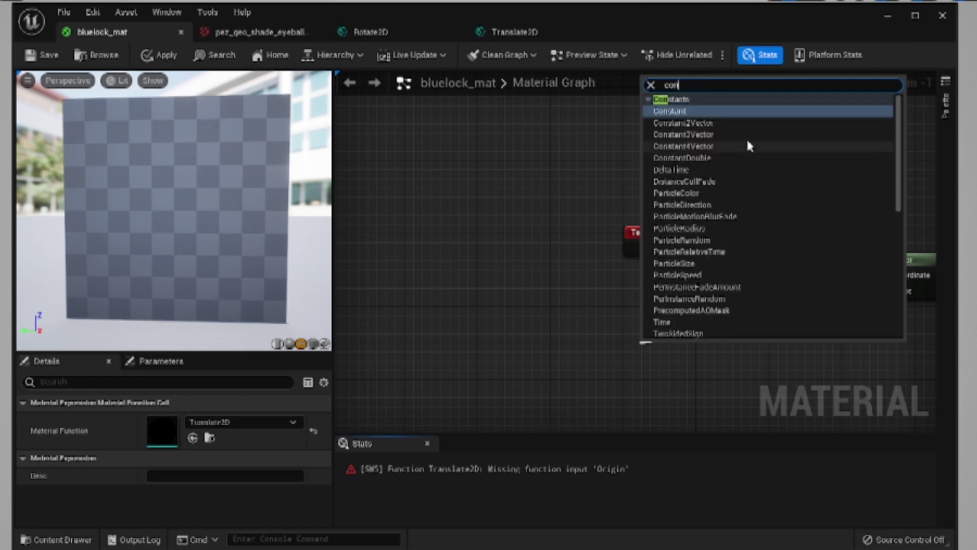
Add a Constant2Vector feeding Translate2D's Origin and enter its R and G offset values.
click(741, 122)
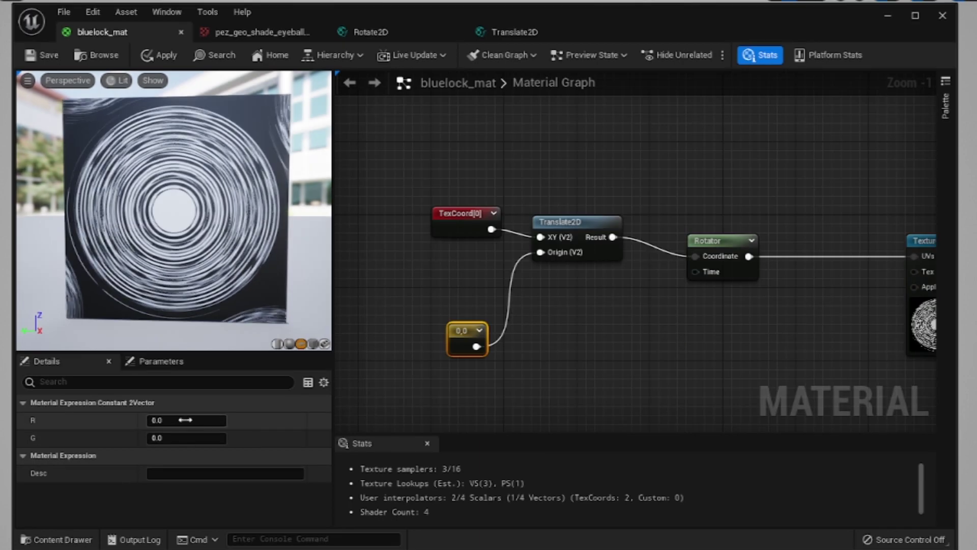
click(181, 420)
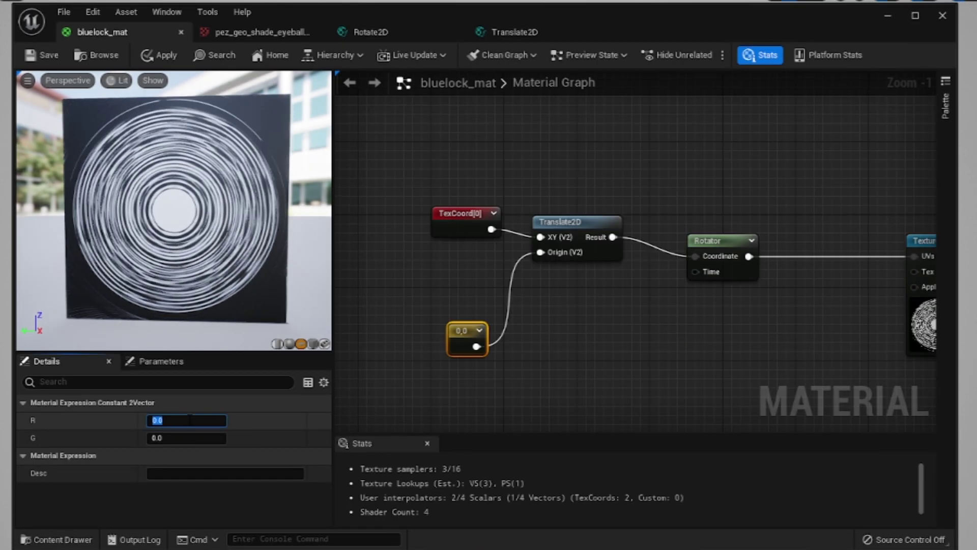
text(0)
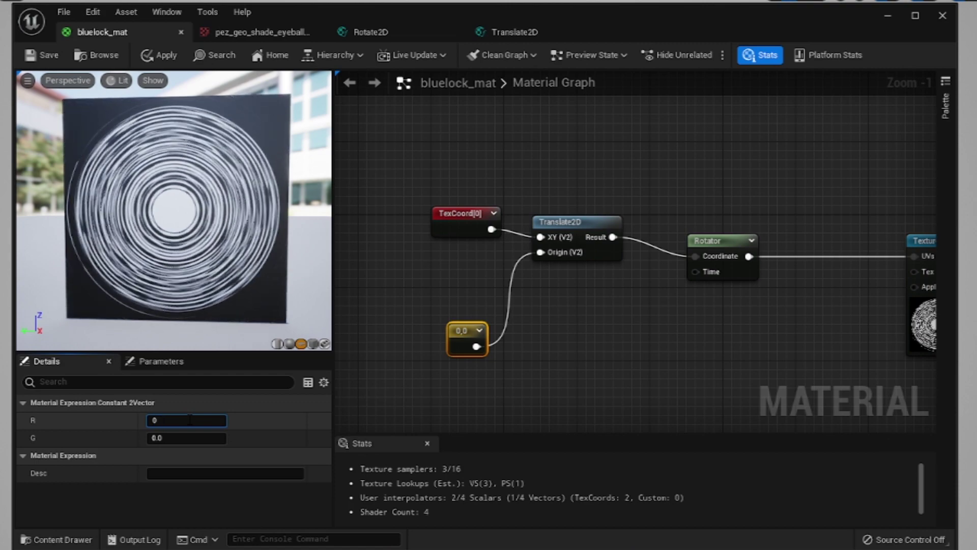
text(.5)
key(Return)
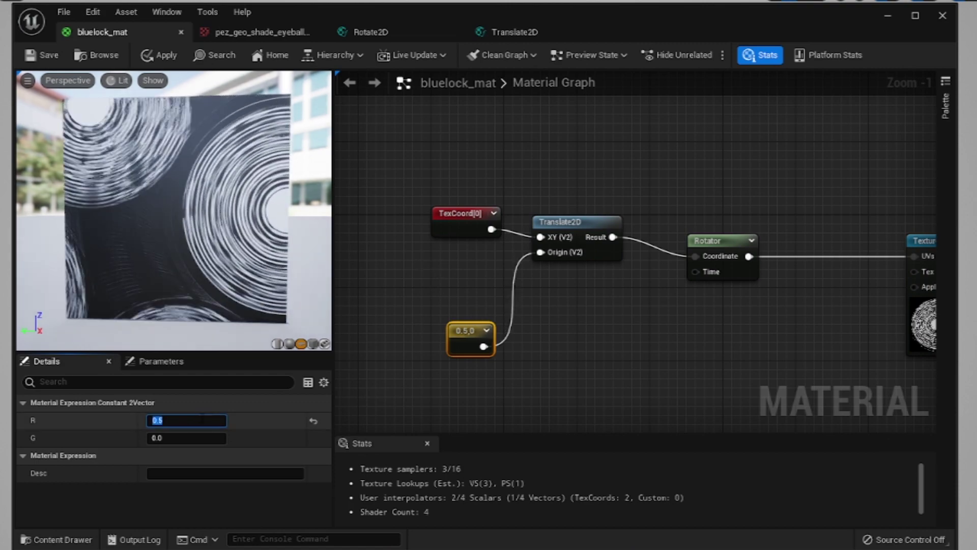
text(-)
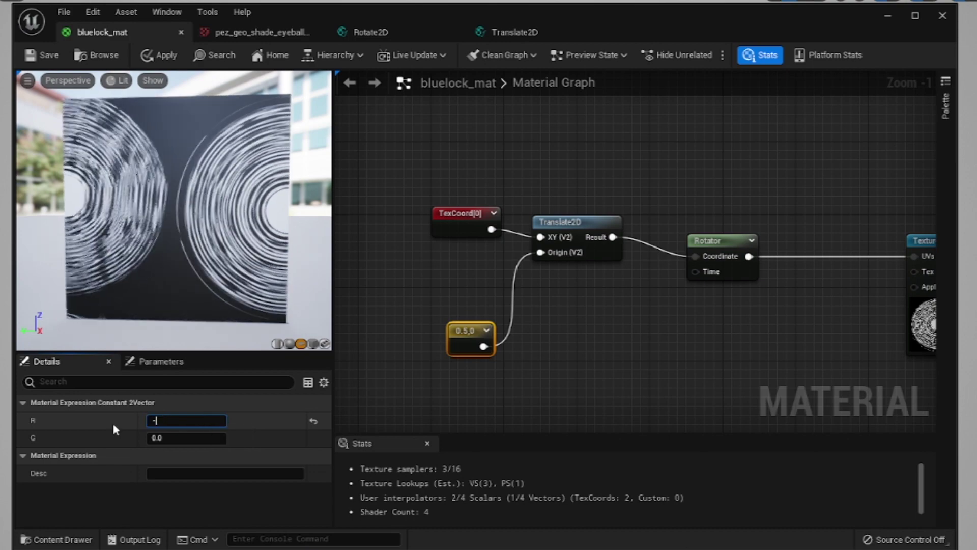
text(0.5)
key(Return)
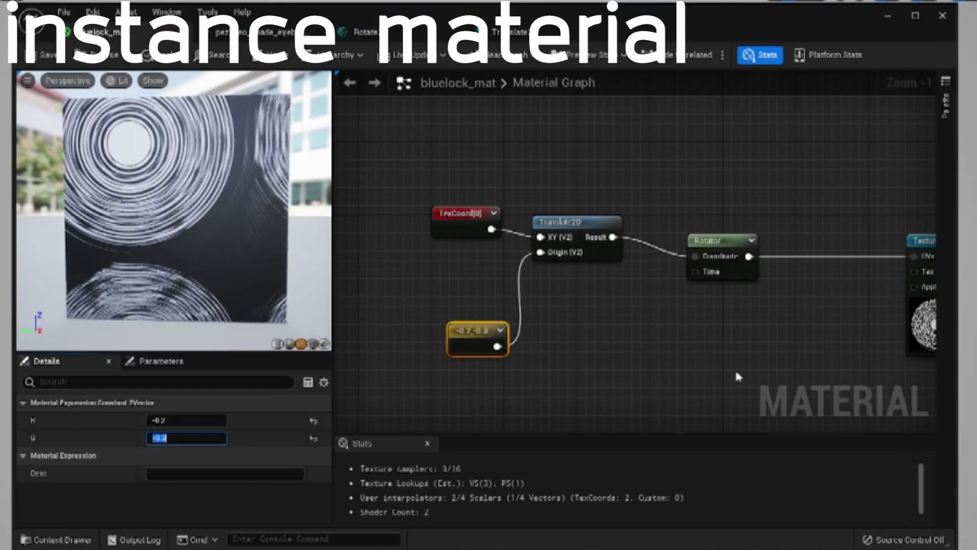
Convert the Constant2Vector into a vector parameter named offset_uv.
right_click(488, 337)
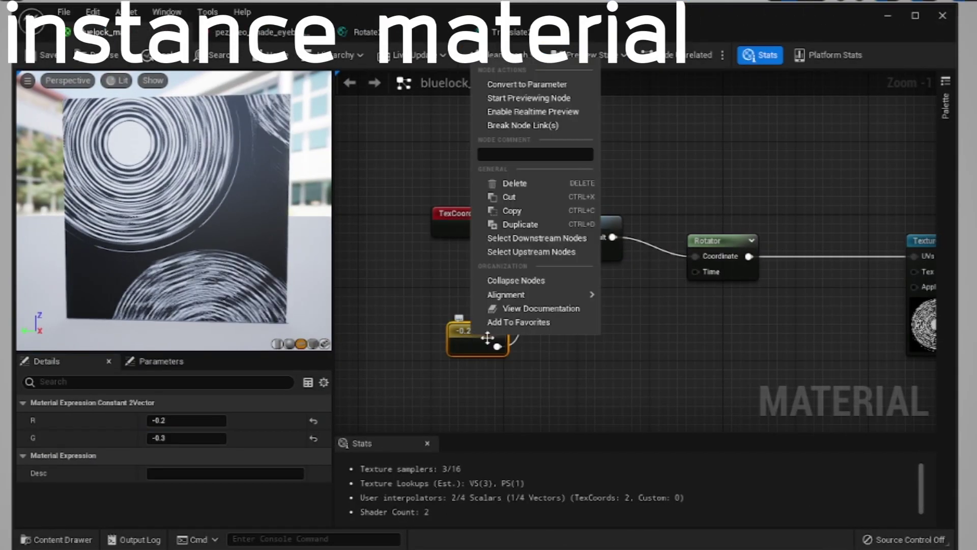
click(527, 84)
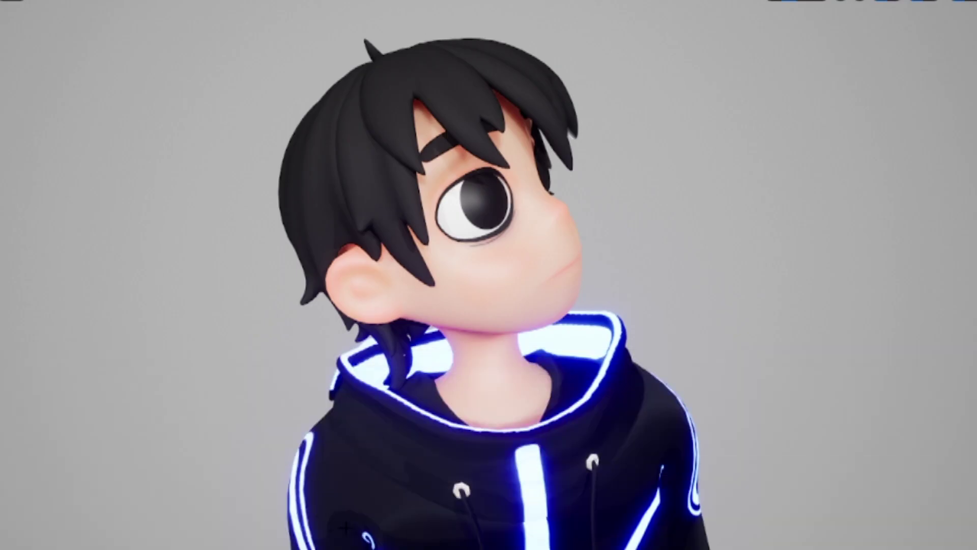
key(ctrl+space)
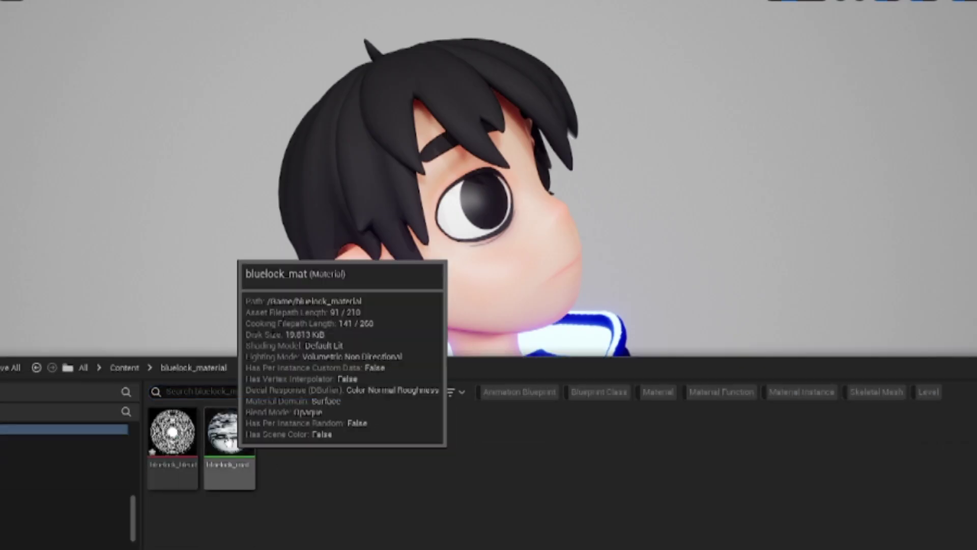
Create bluelock_mat_Inst and slide its offset_uv override to about -0.064, -0.012.
right_click(231, 443)
click(334, 138)
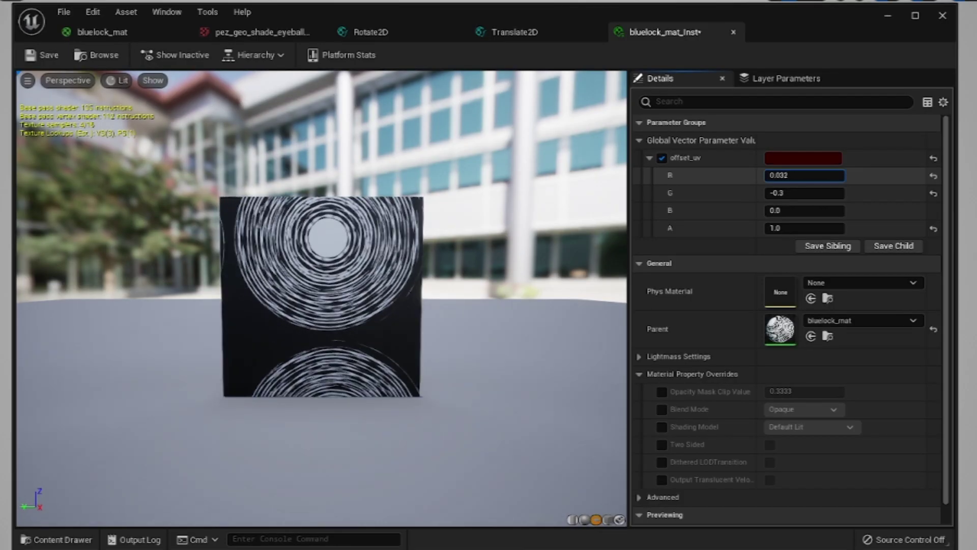
drag(789, 193, 845, 175)
mouse_move(794, 193)
mouse_down()
mouse_move(835, 193)
mouse_move(794, 193)
mouse_up()
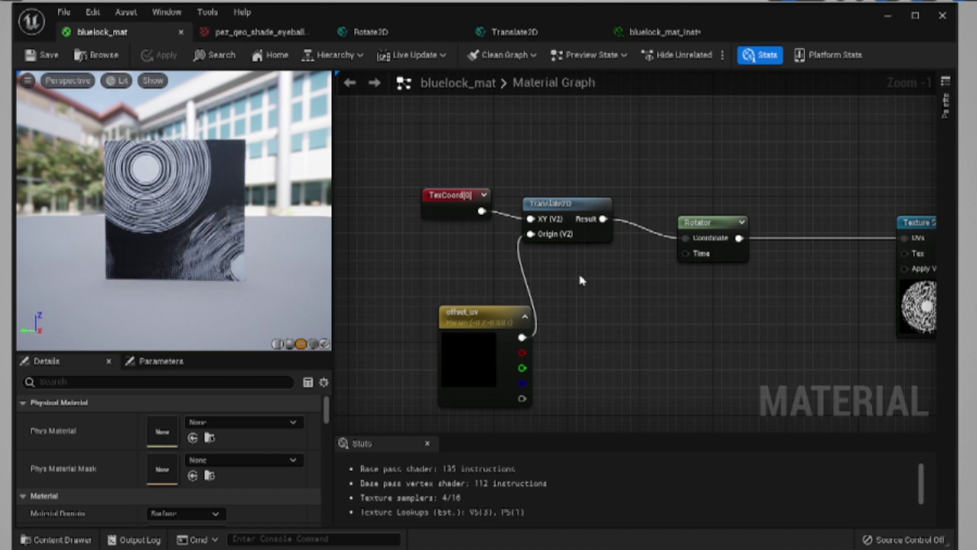
Copy the Subtract node out of Translate2D and paste it into the bluelock_mat graph.
right_drag(581, 311, 750, 324)
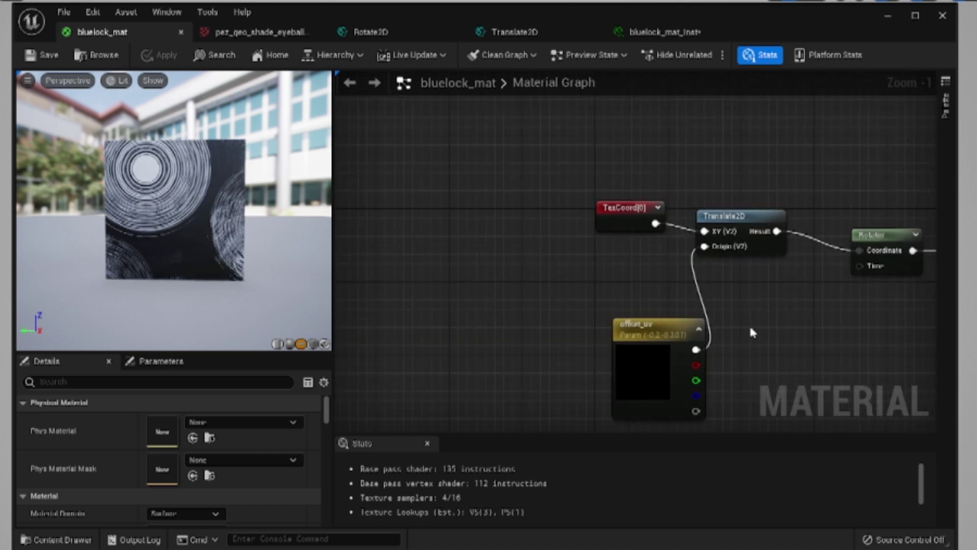
double_click(723, 224)
drag(735, 127, 687, 275)
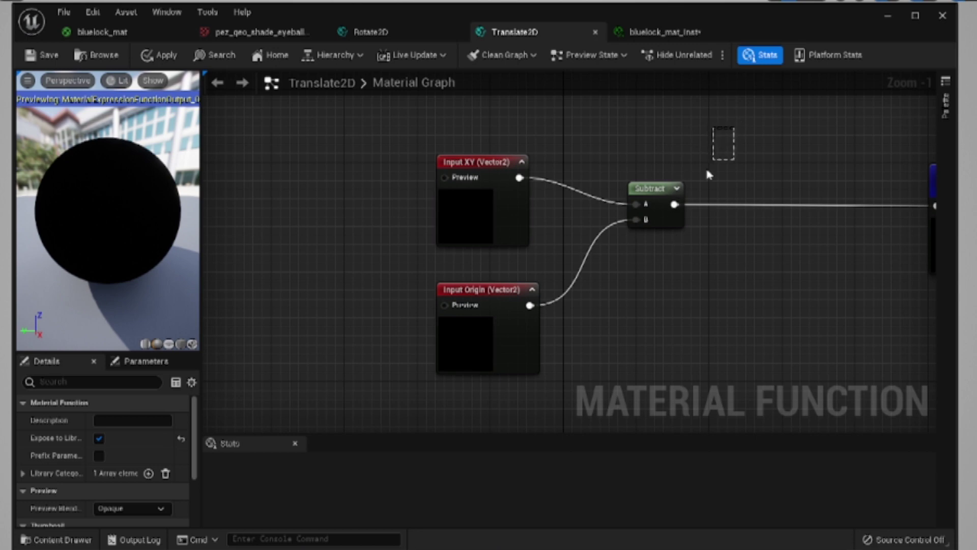
click(661, 189)
click(692, 31)
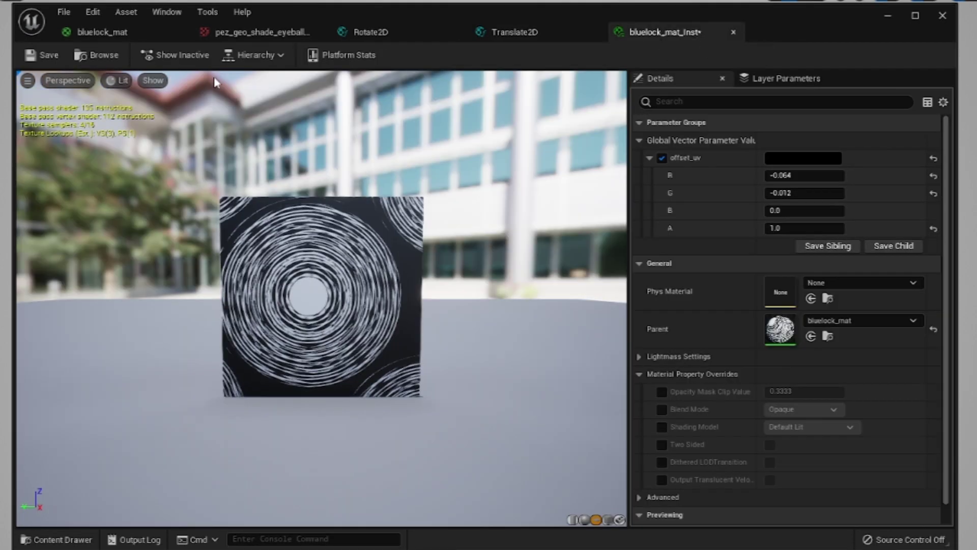
click(117, 31)
right_drag(628, 342, 613, 299)
key(ctrl+v)
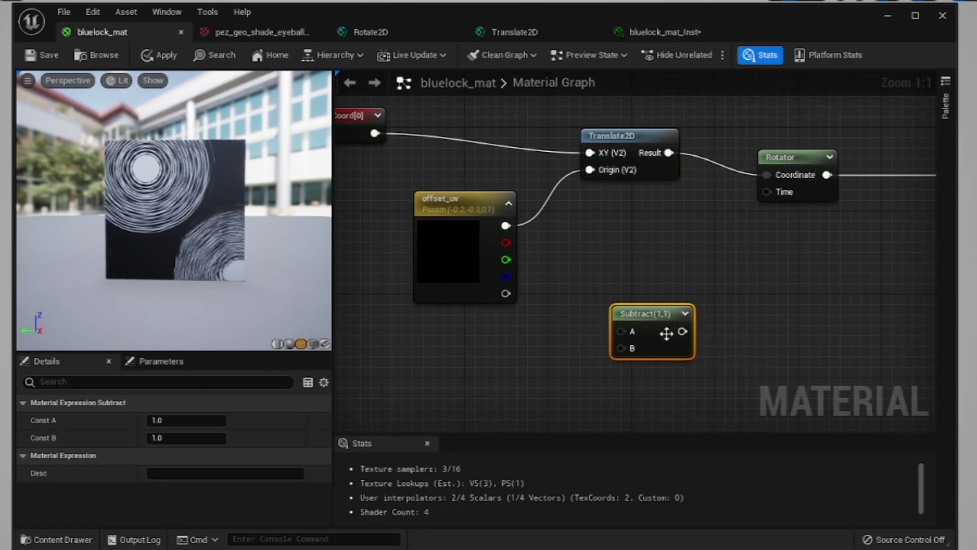
drag(666, 333, 730, 303)
mouse_move(480, 207)
mouse_down()
mouse_move(446, 258)
mouse_move(450, 321)
mouse_move(681, 317)
mouse_up()
right_drag(672, 307, 763, 324)
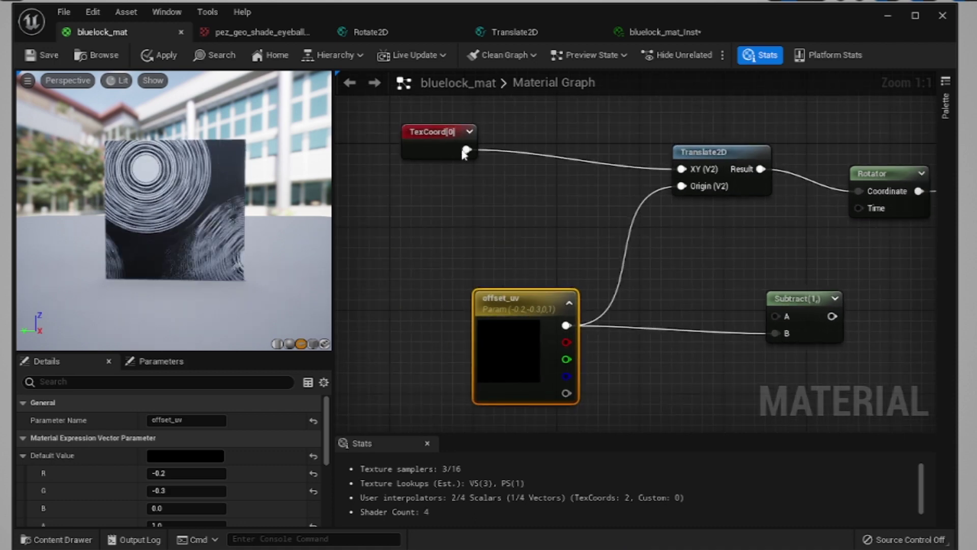
drag(467, 149, 775, 316)
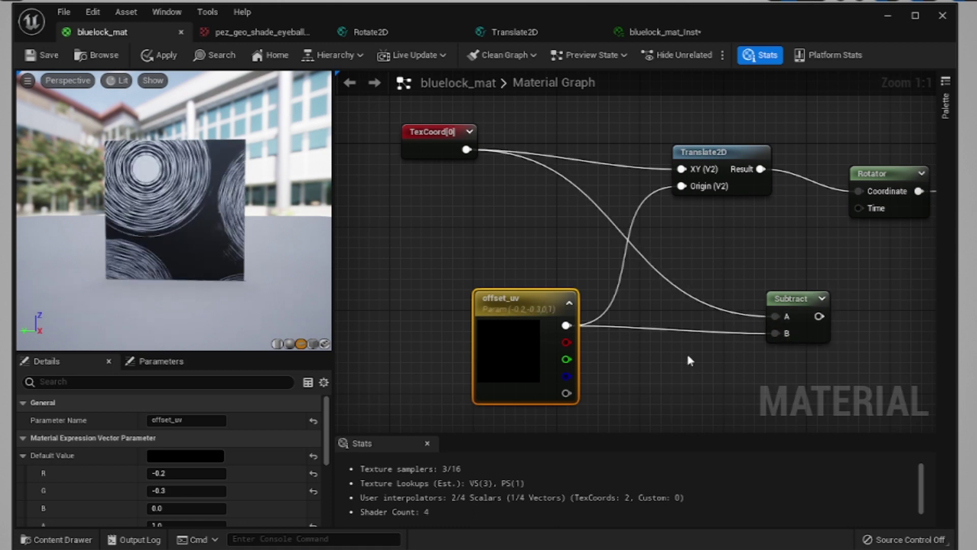
drag(510, 308, 500, 330)
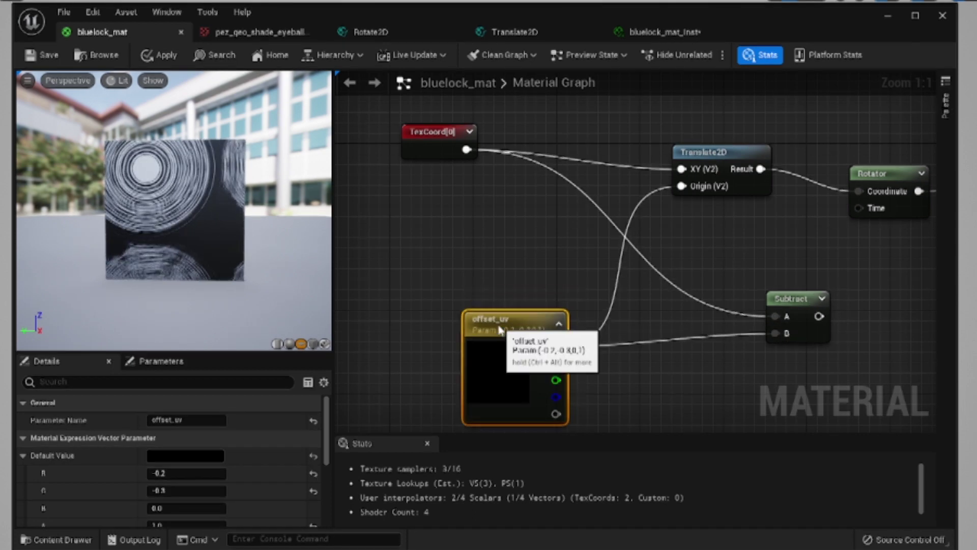
double_click(613, 288)
key(Delete)
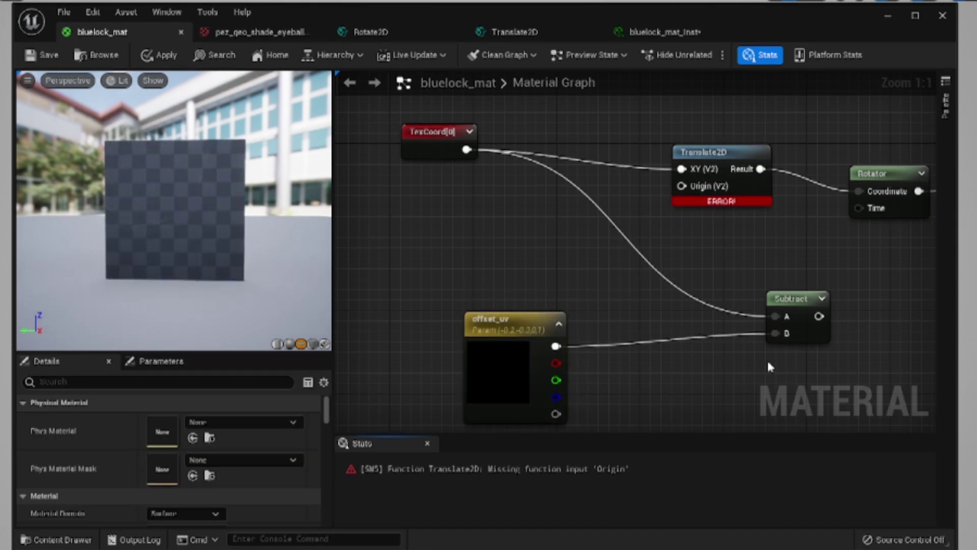
right_drag(779, 368, 501, 385)
drag(537, 345, 827, 221)
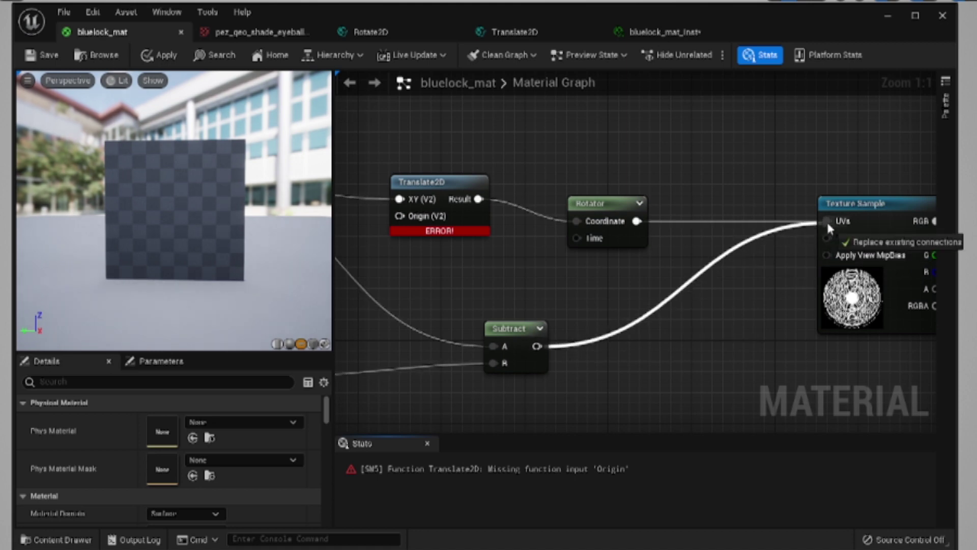
right_drag(543, 283, 762, 239)
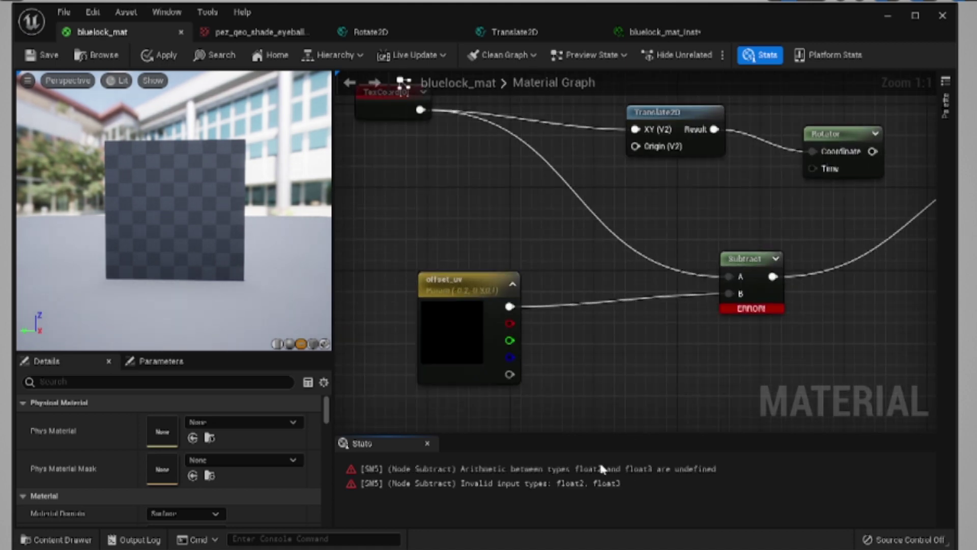
right_drag(634, 373, 563, 379)
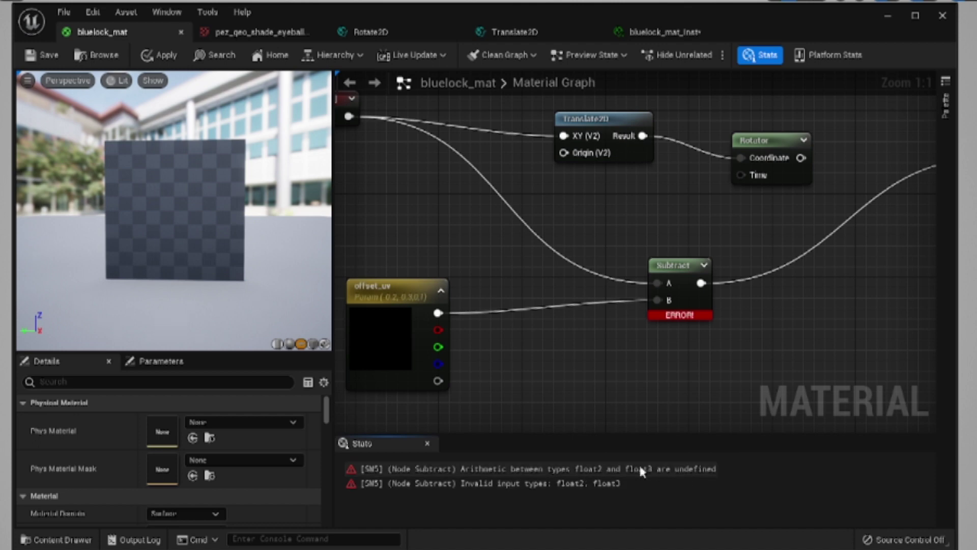
right_drag(603, 388, 604, 361)
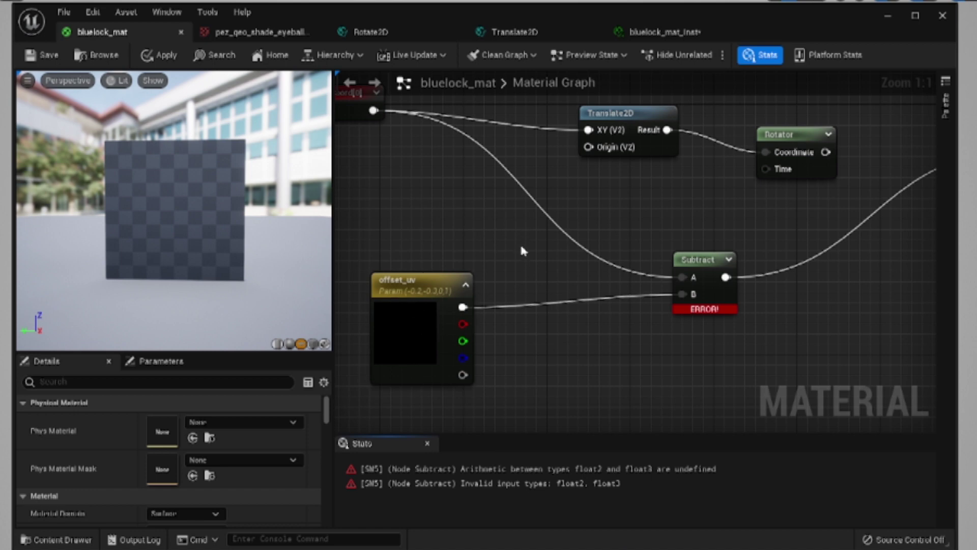
right_drag(522, 249, 567, 219)
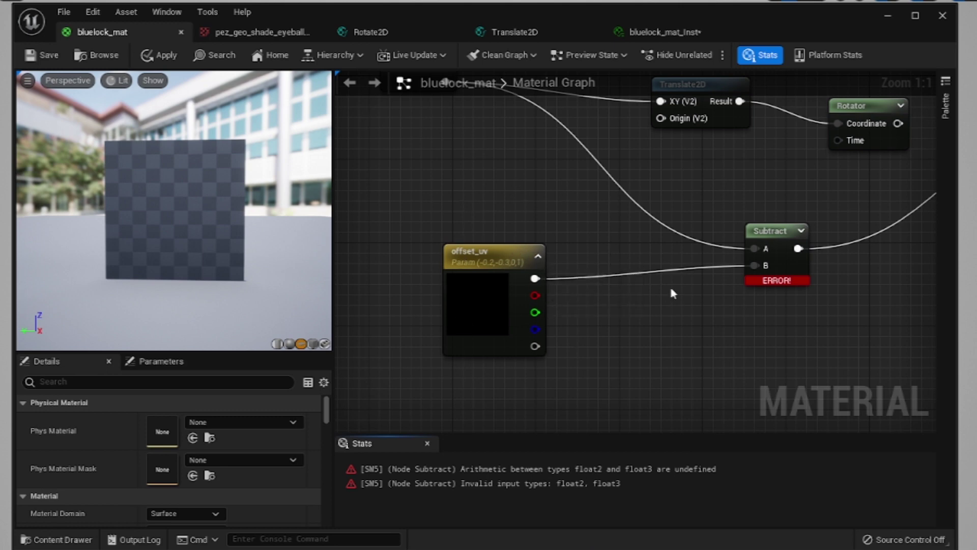
right_drag(670, 284, 661, 343)
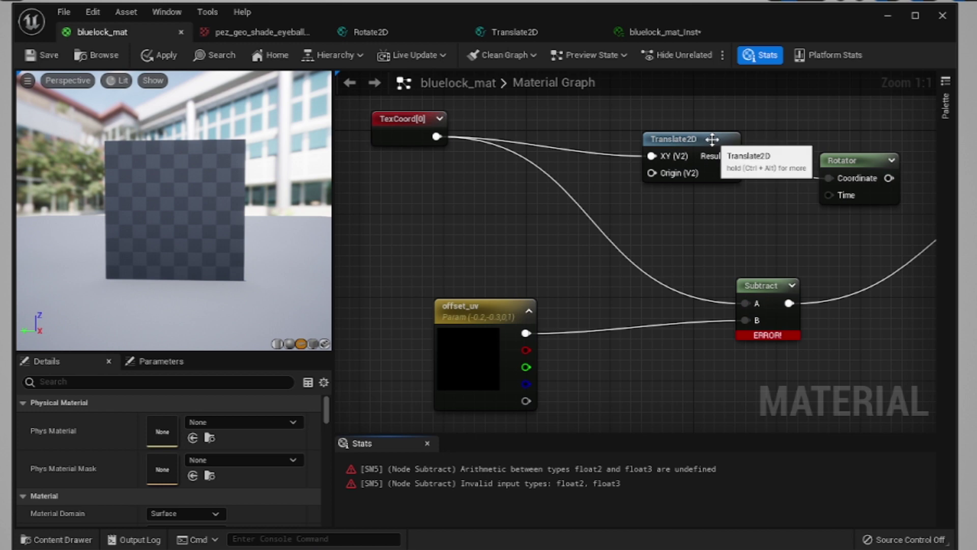
Create NewMaterialFunction in Materials > Functions and open it in the function editor.
double_click(714, 144)
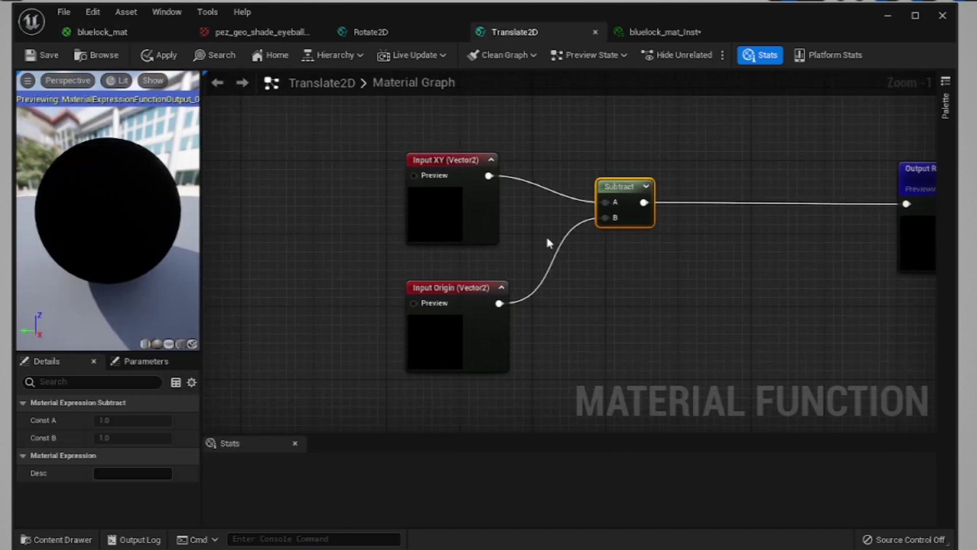
key(ctrl+space)
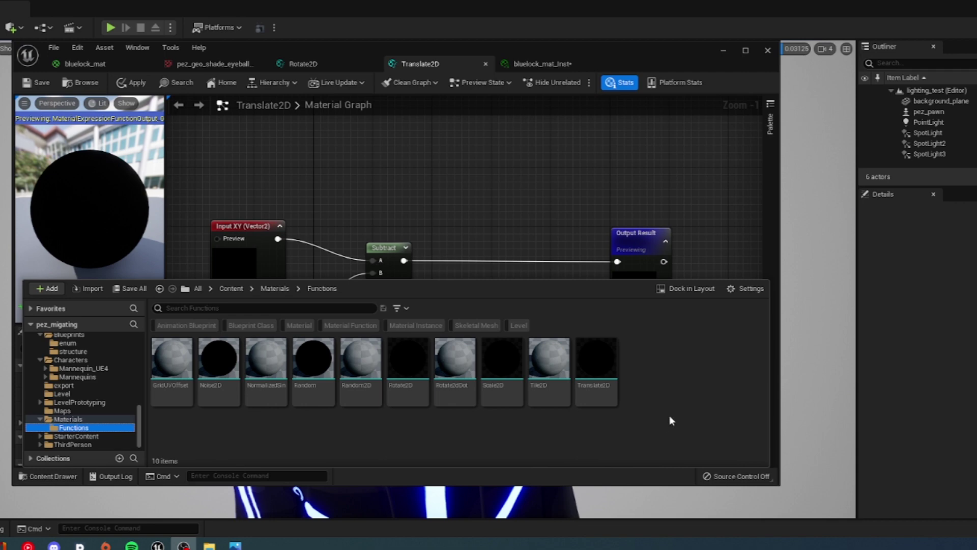
right_click(668, 387)
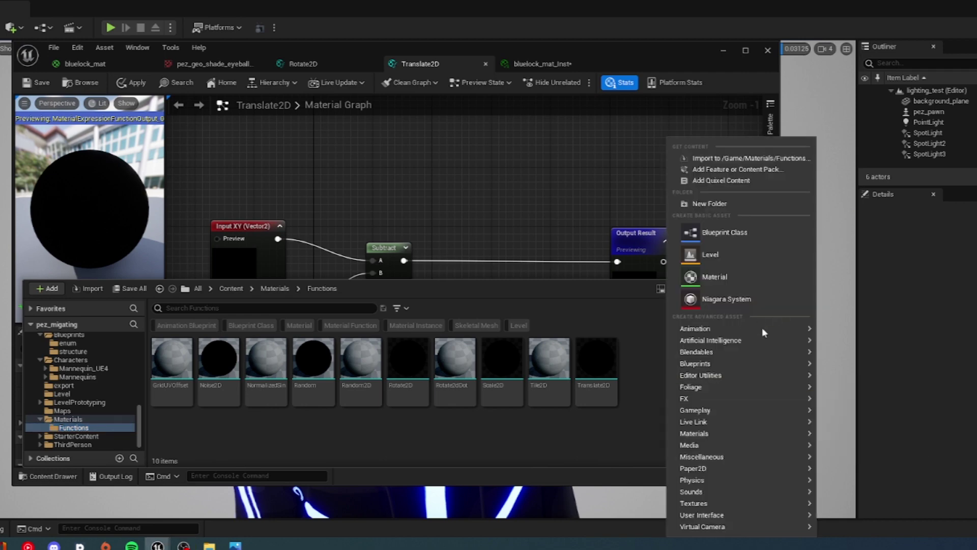
mouse_move(748, 331)
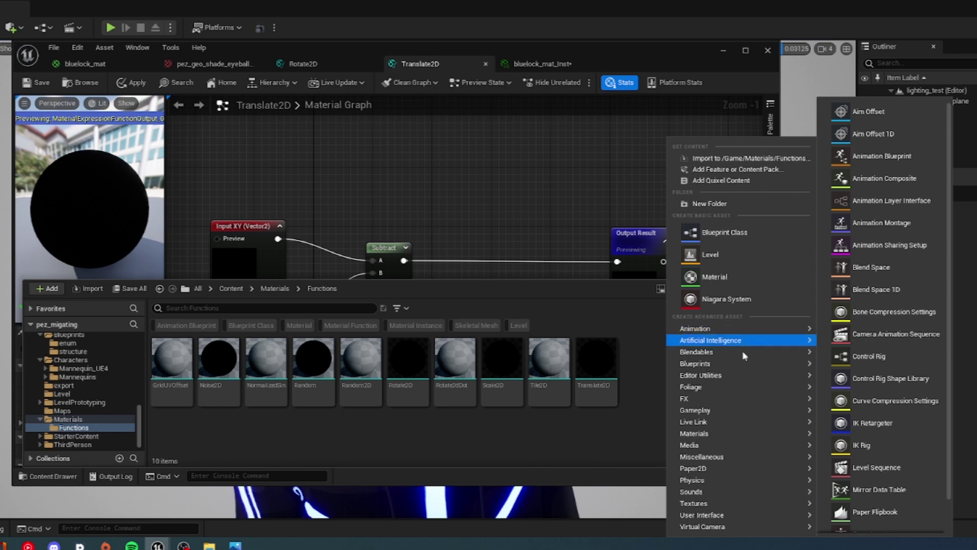
mouse_move(743, 433)
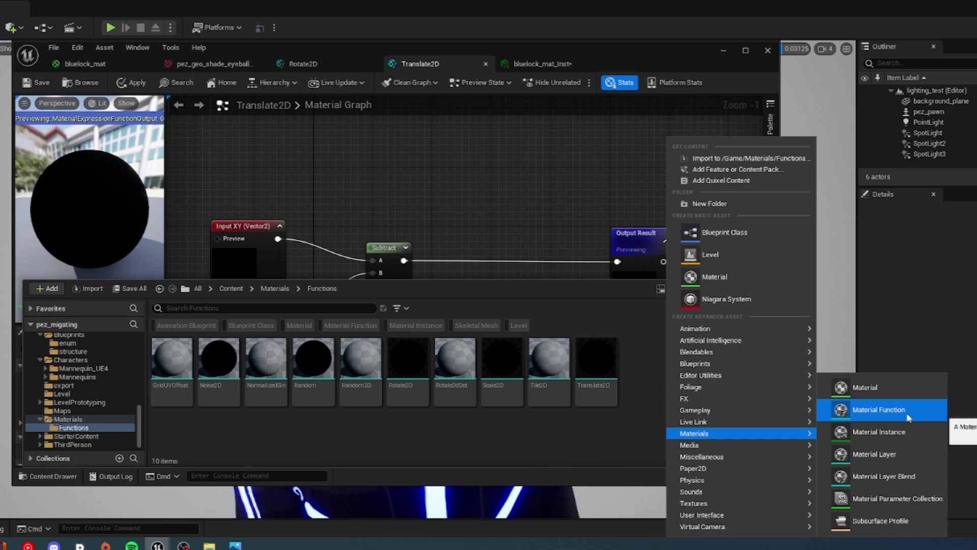
click(879, 410)
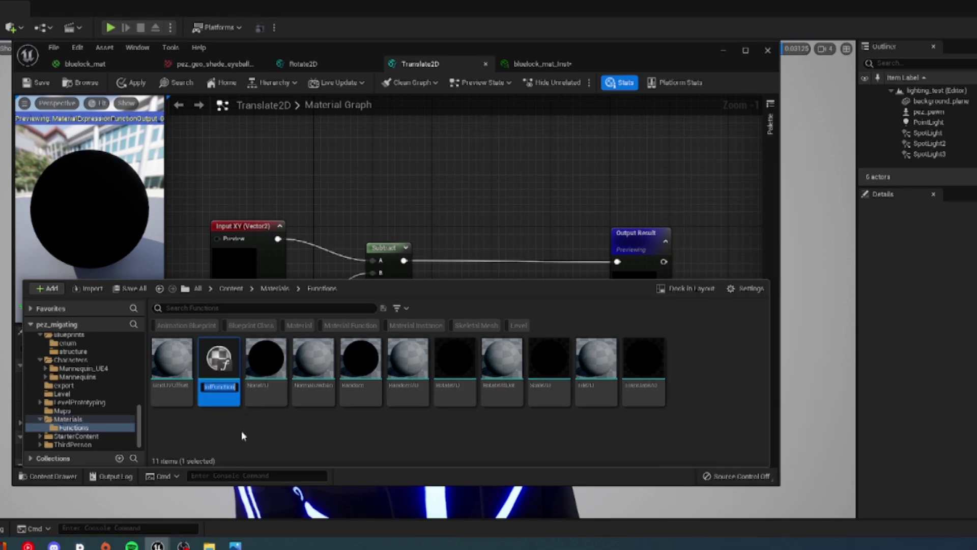
key(Return)
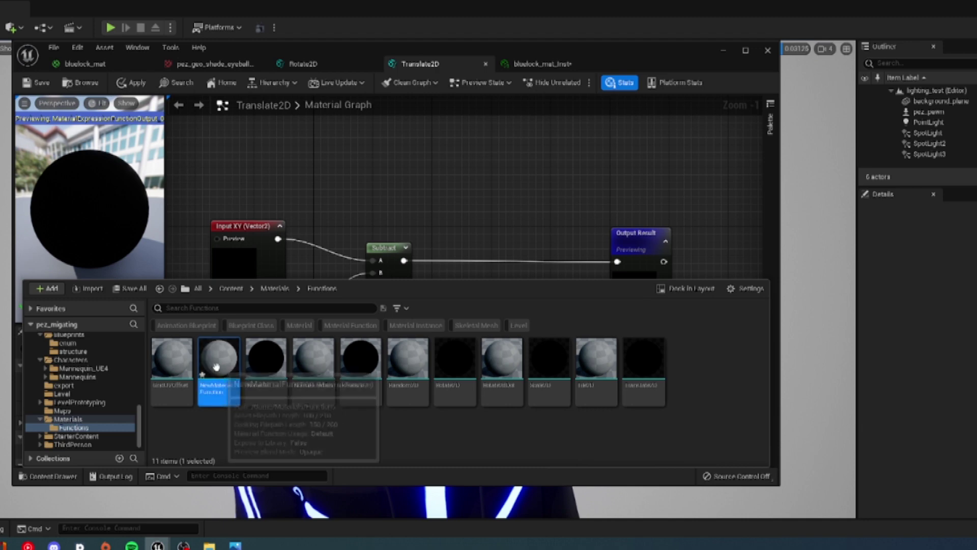
double_click(219, 364)
right_drag(302, 277, 434, 303)
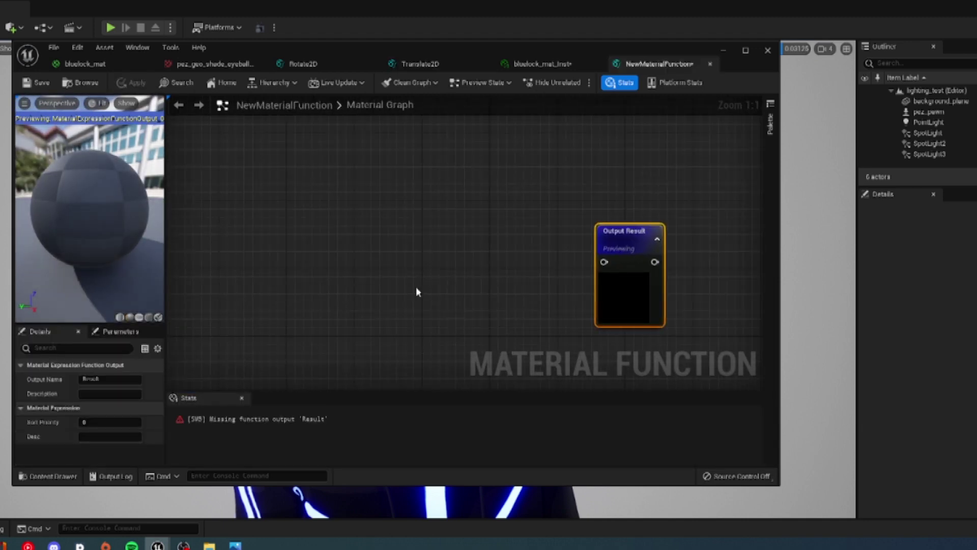
Add a Vector3 function input named In to NewMaterialFunction.
click(259, 283)
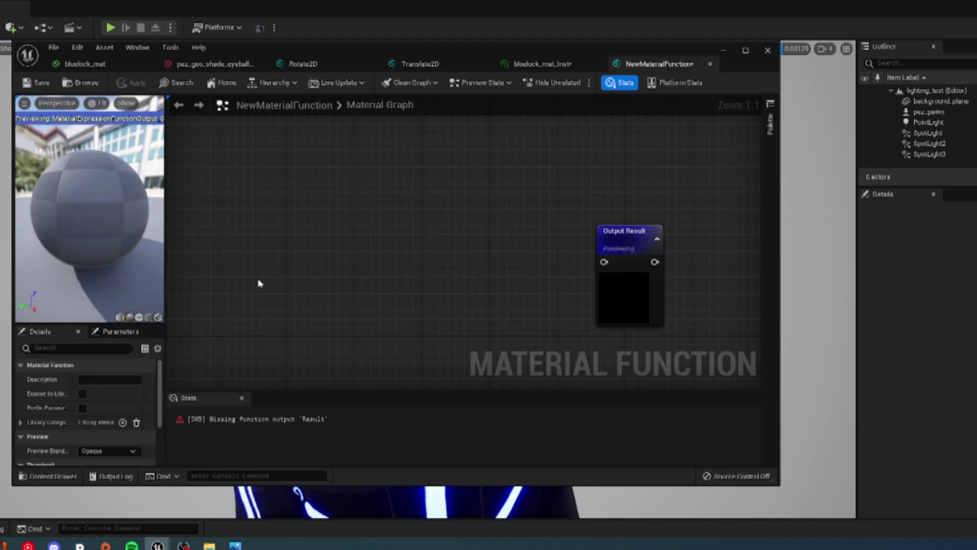
right_click(293, 253)
text(input)
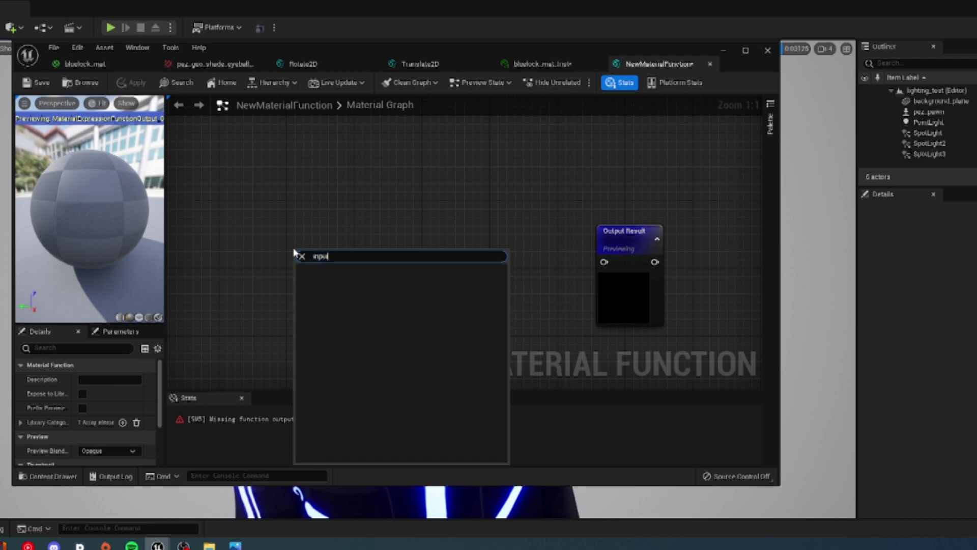
key(Return)
click(126, 408)
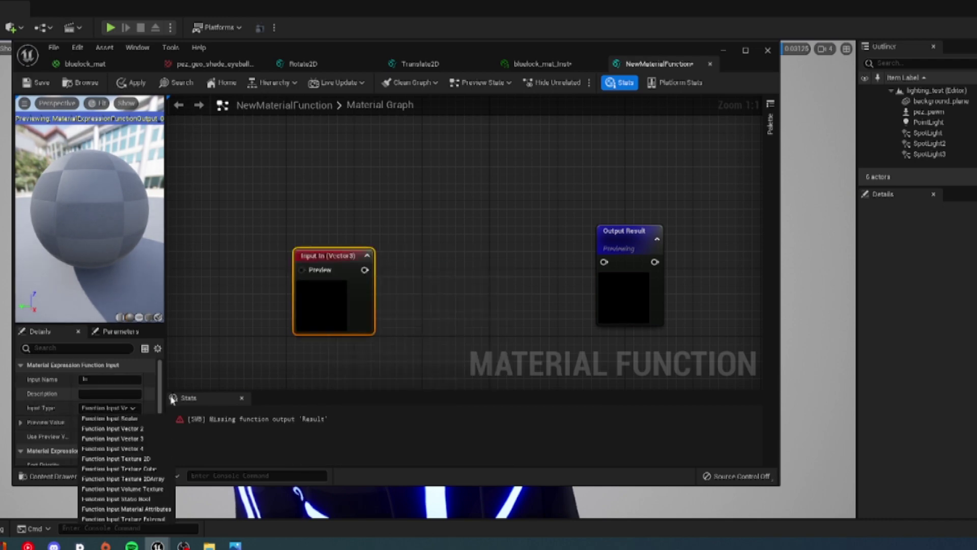
Wire the In input into new Add and Subtract nodes.
drag(365, 270, 434, 248)
text(s)
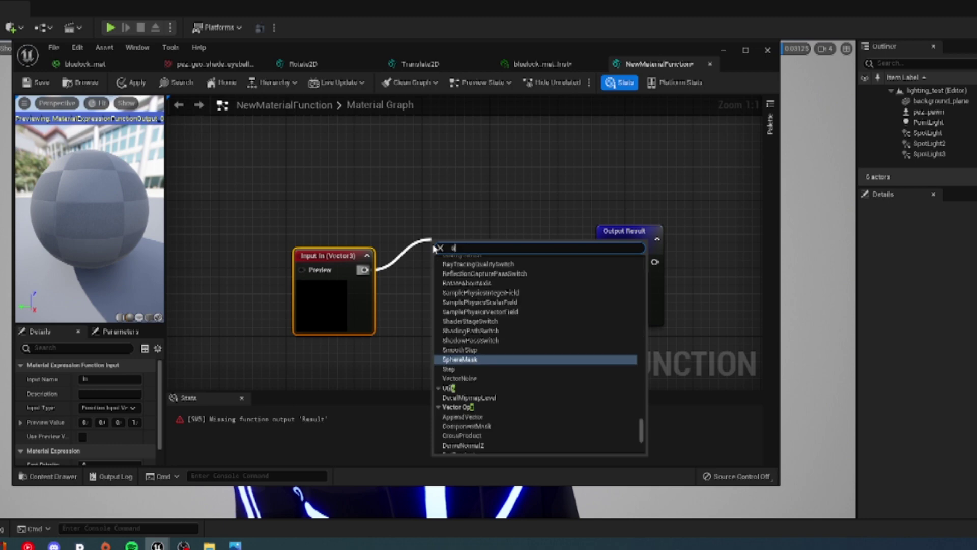
key(BackSpace)
text(ad)
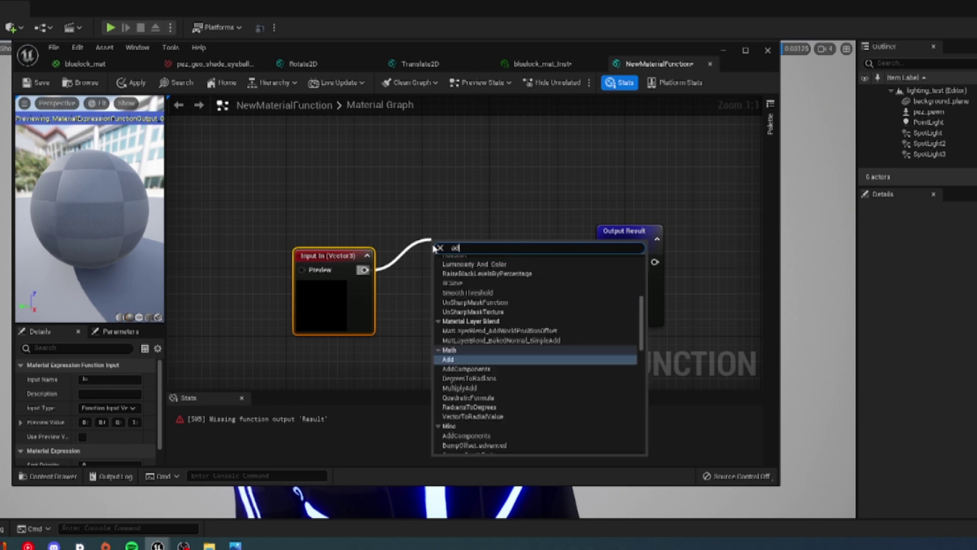
text(d)
key(Return)
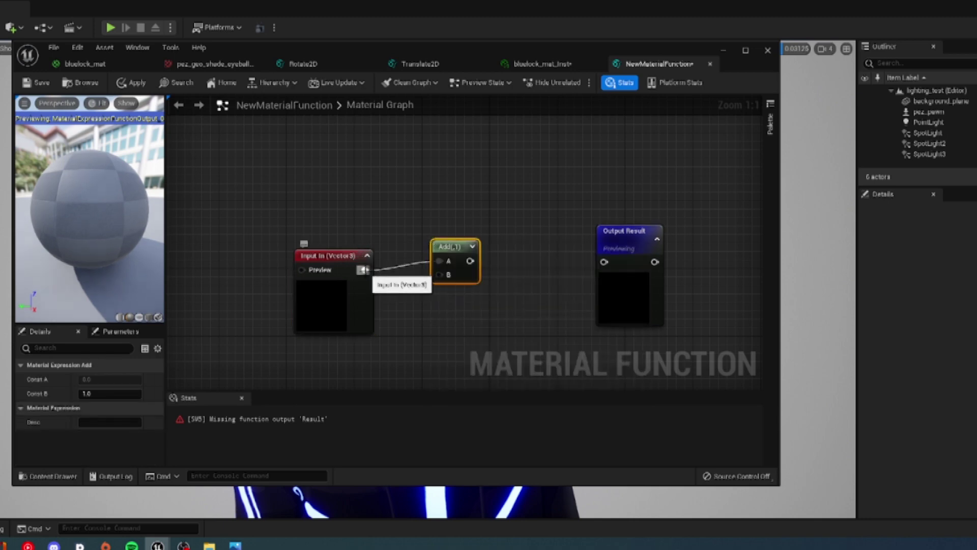
drag(363, 269, 446, 315)
text(sub)
key(Return)
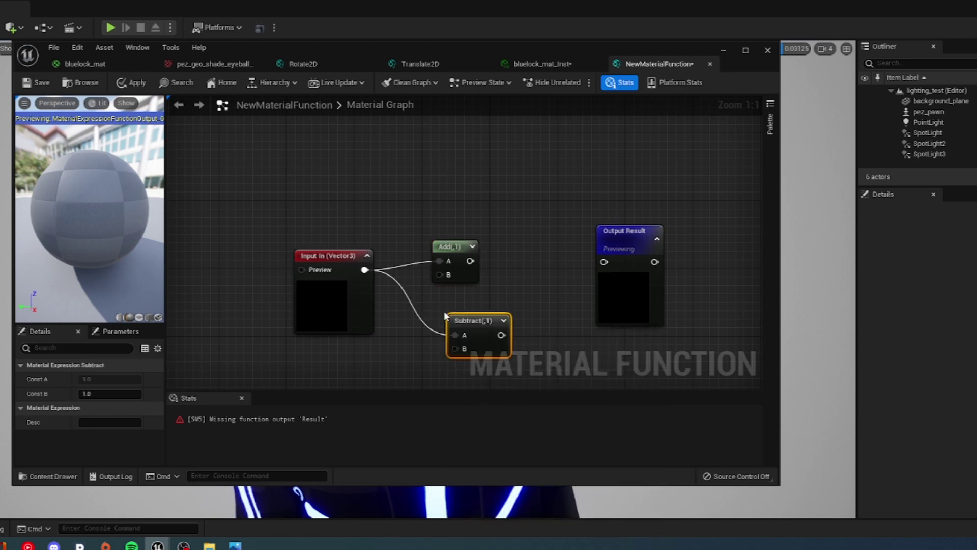
Wire the In input into new Multiply, Divide and Sine nodes and arrange the graph.
drag(365, 269, 427, 169)
text(mult)
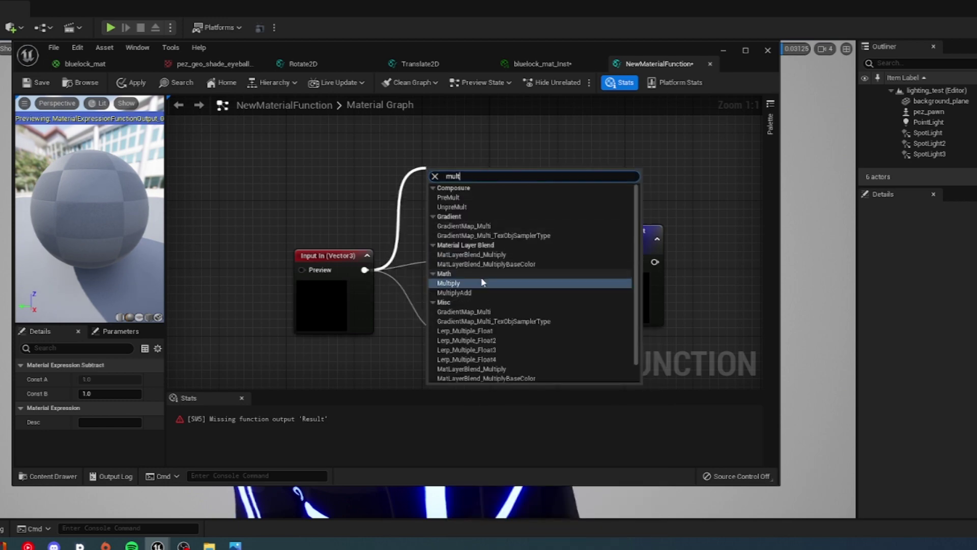
click(482, 283)
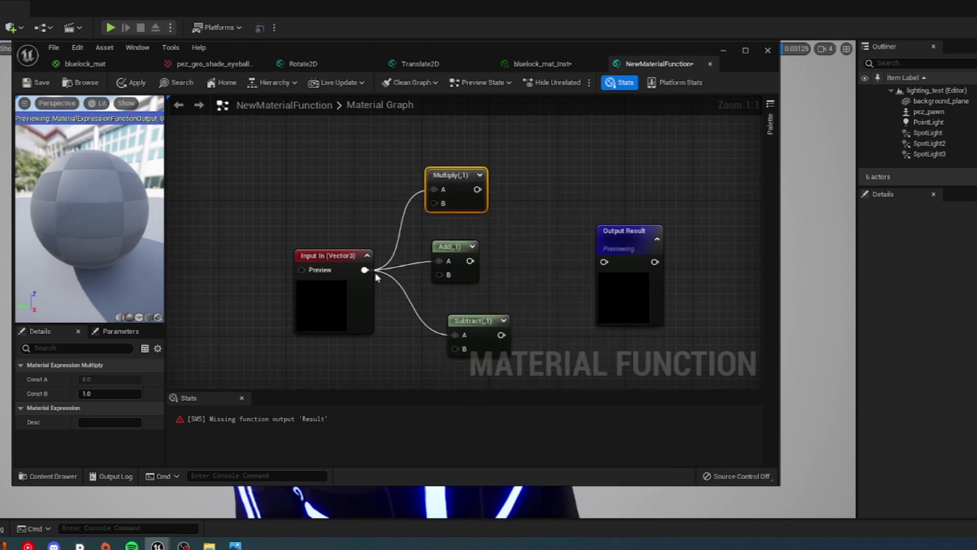
drag(399, 197, 415, 119)
text(divi)
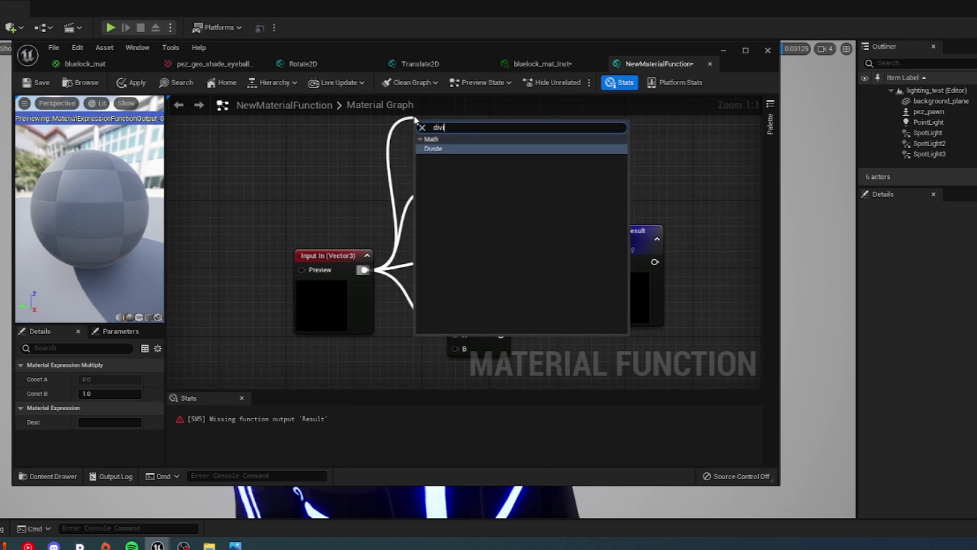
key(Return)
drag(364, 270, 527, 211)
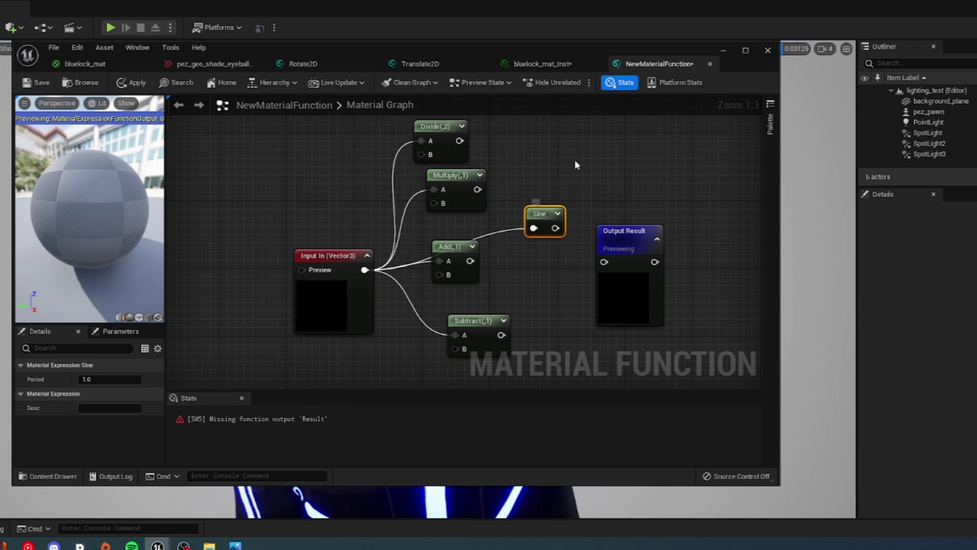
drag(313, 259, 244, 217)
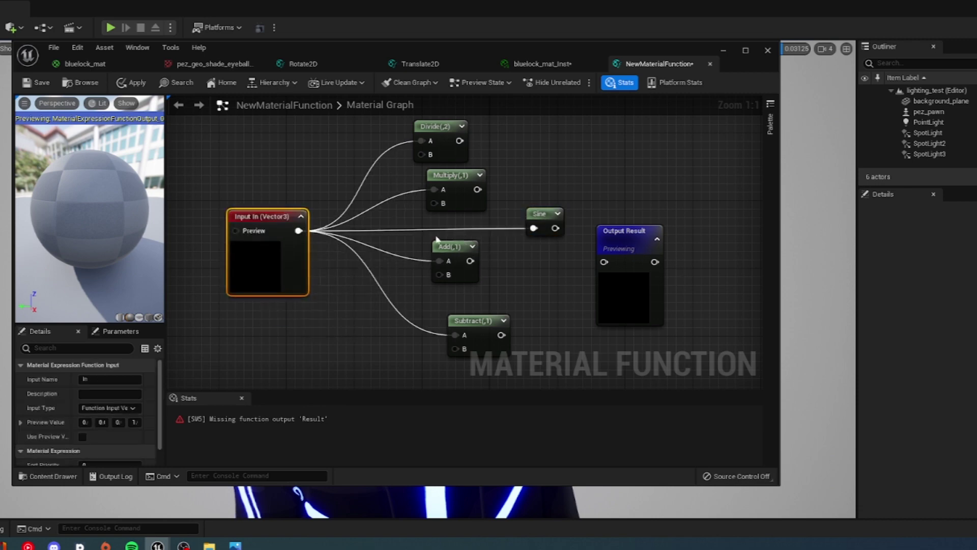
right_drag(372, 275, 321, 241)
scroll(349, 277, down, 3)
drag(337, 167, 462, 333)
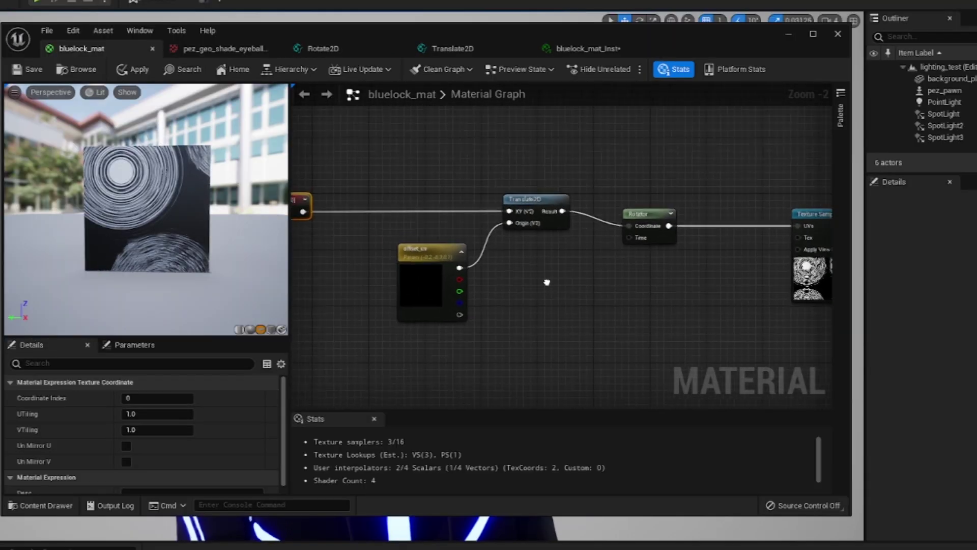
Nudge TexCoord in bluelock_mat, look over the Scale2D function, then close its tab.
mouse_move(633, 296)
right_down()
mouse_move(542, 304)
mouse_move(606, 300)
right_up()
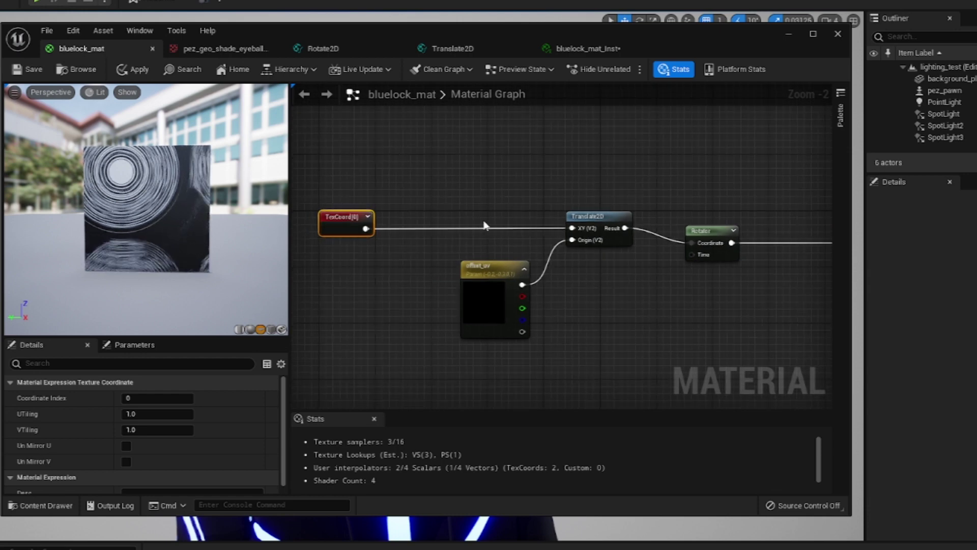
drag(330, 222, 351, 220)
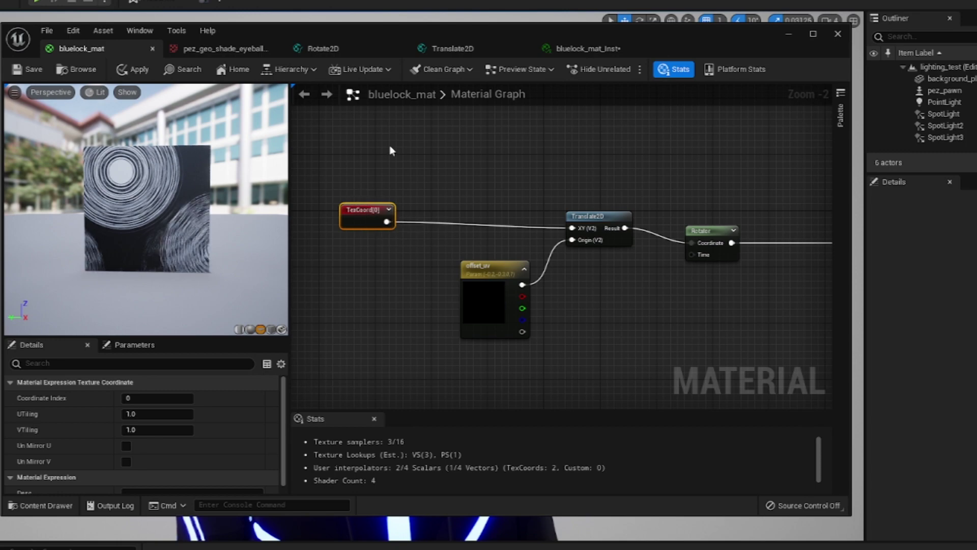
drag(496, 40, 516, 18)
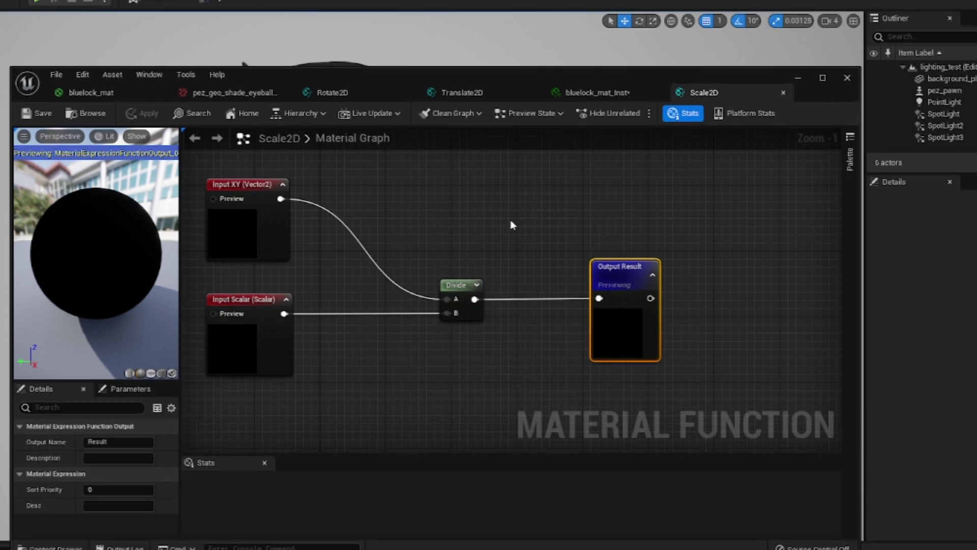
right_drag(508, 253, 550, 243)
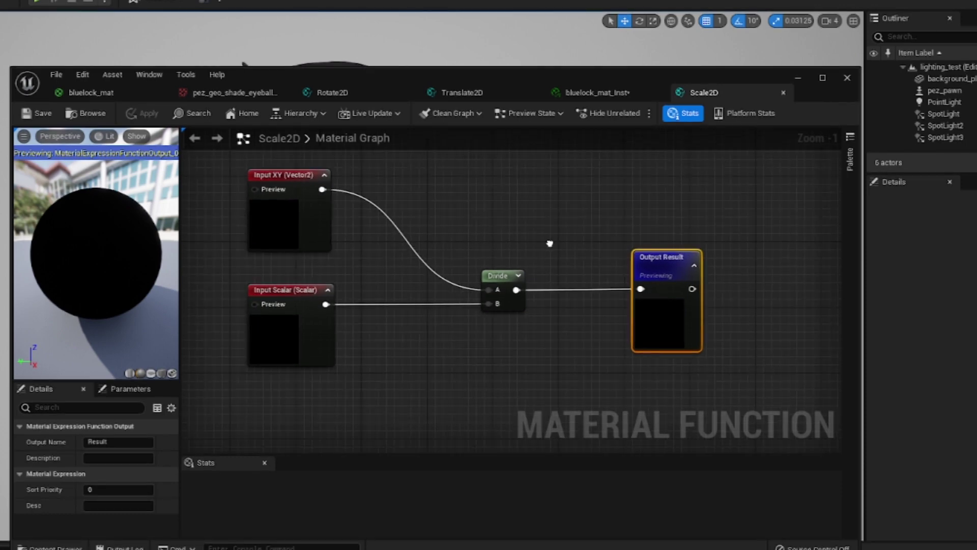
click(783, 94)
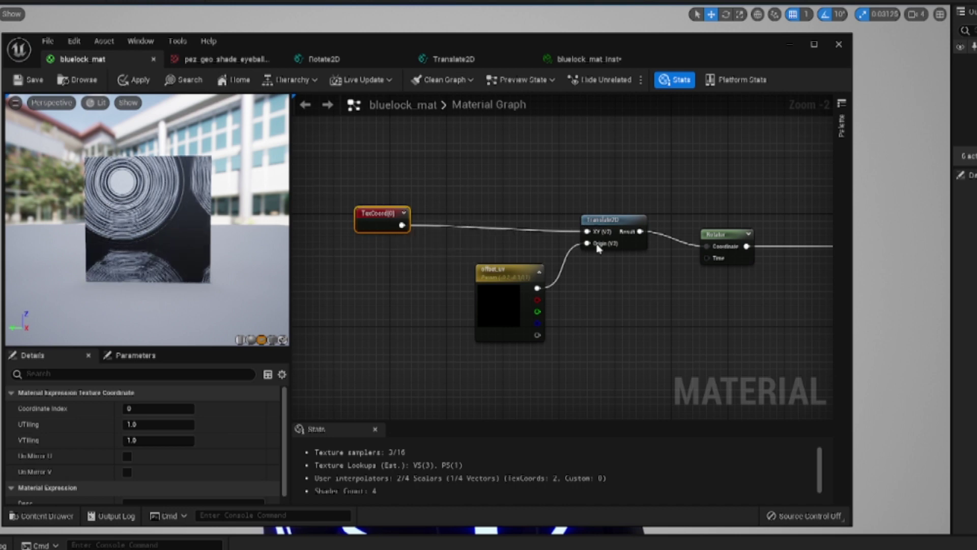
Insert a Divide node between TexCoord[0] and Translate2D's XY input.
drag(402, 225, 464, 187)
text(div)
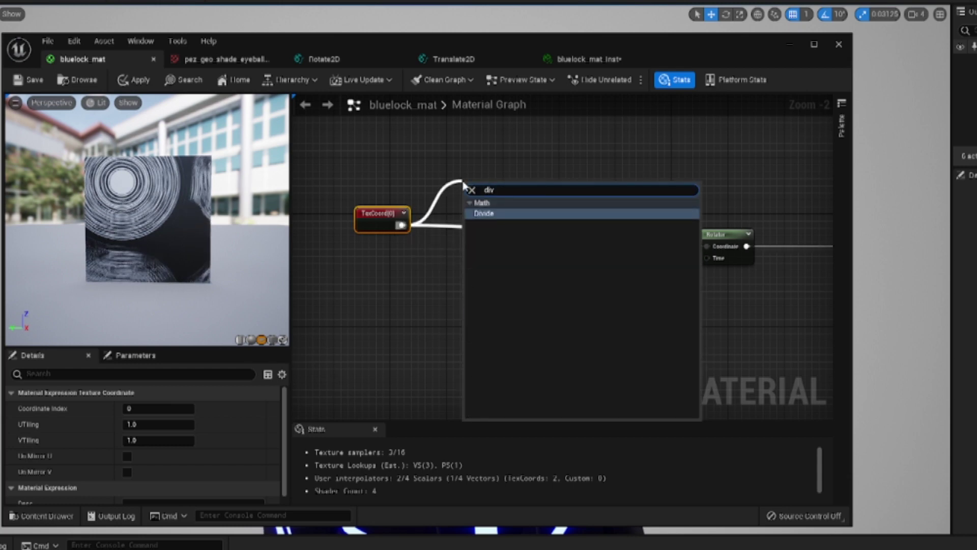
key(Return)
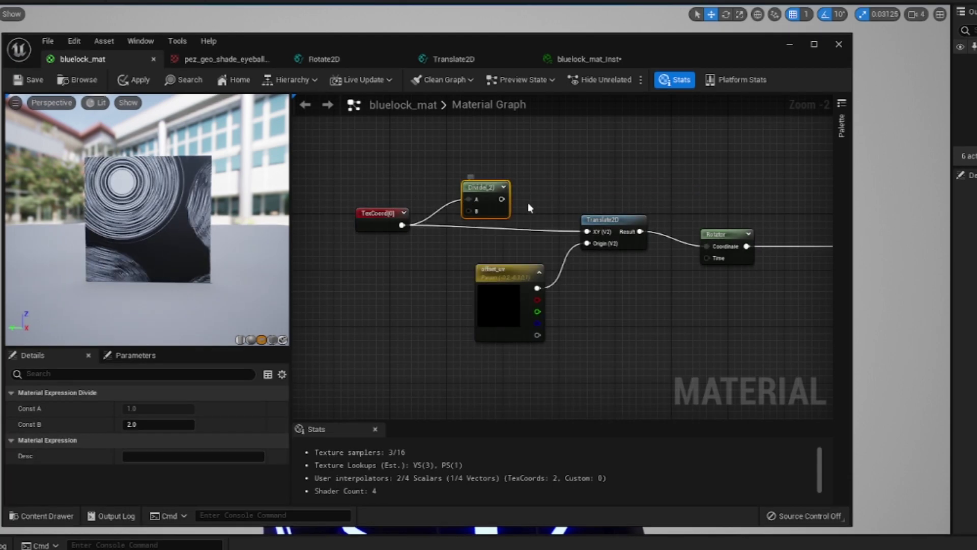
drag(500, 200, 587, 231)
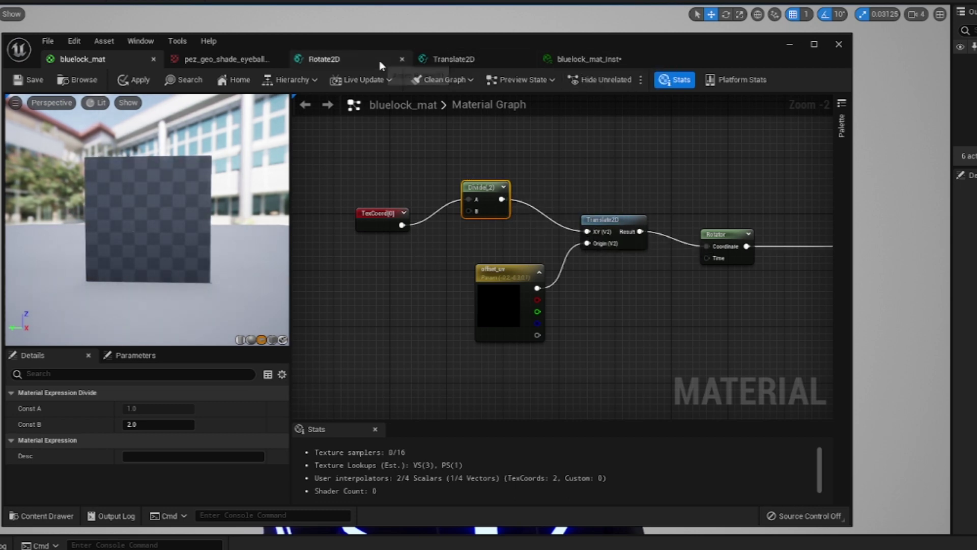
drag(384, 214, 360, 176)
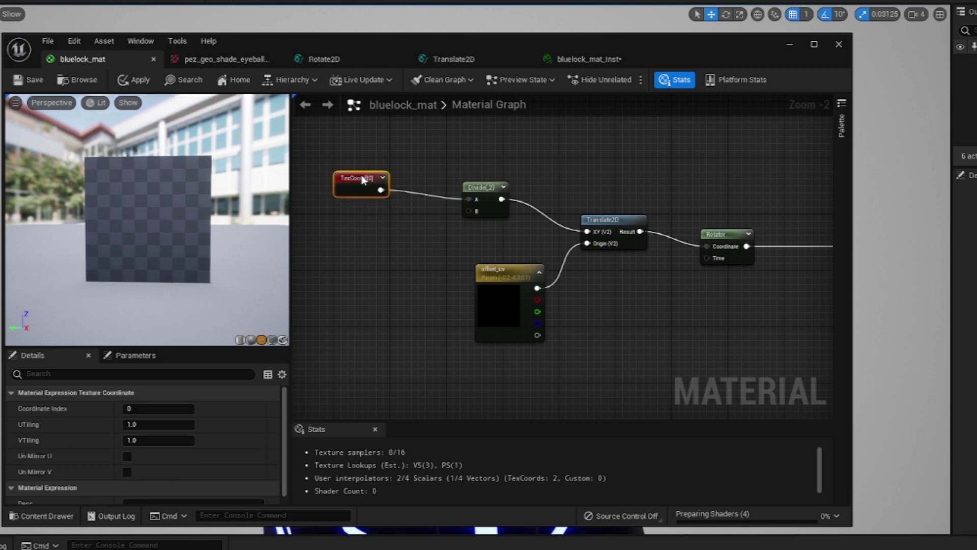
right_drag(424, 230, 447, 227)
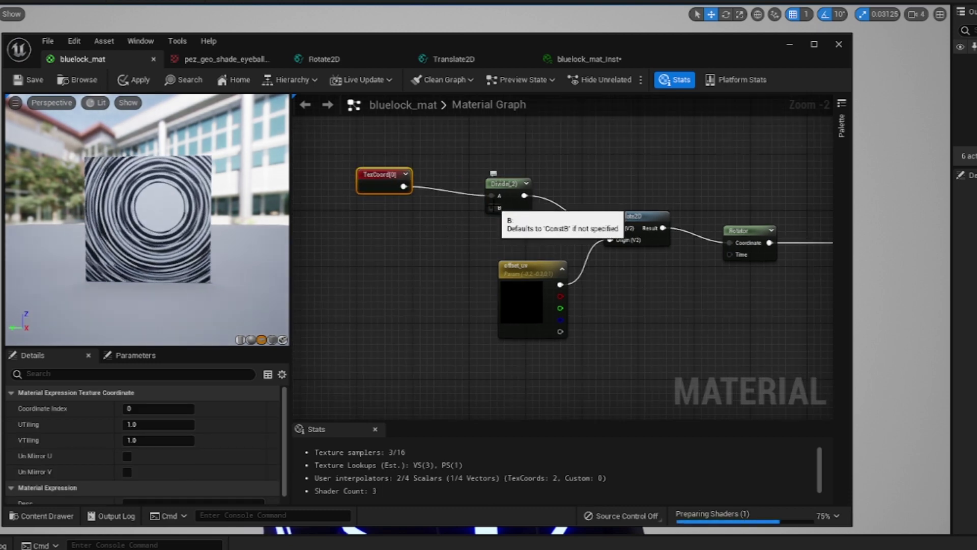
Feed Divide's B with a scalar parameter named scale, default value 1.
drag(492, 208, 402, 254)
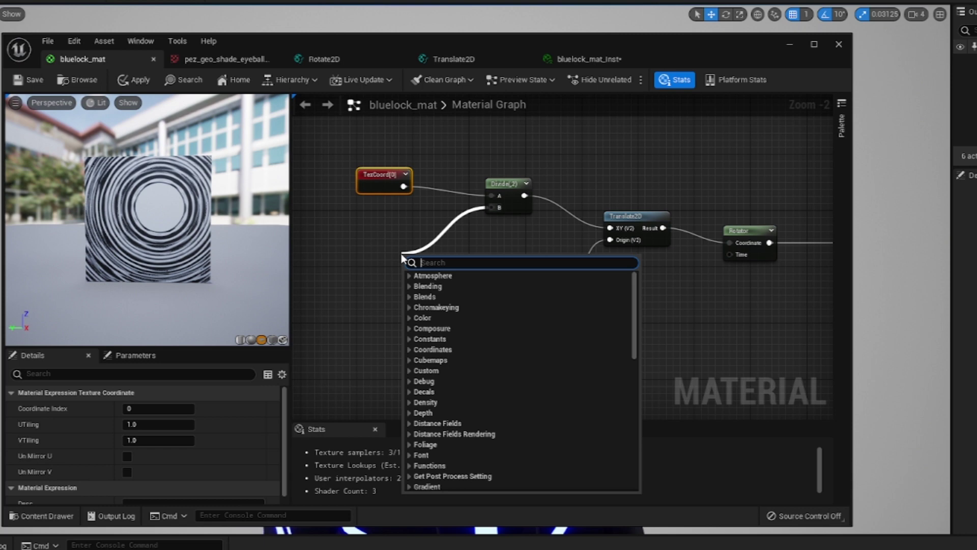
text(con)
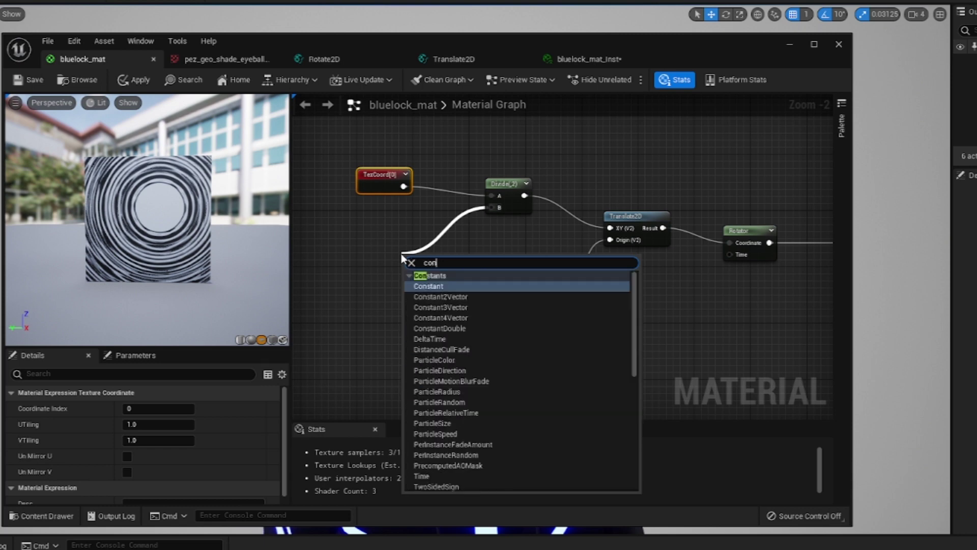
key(Return)
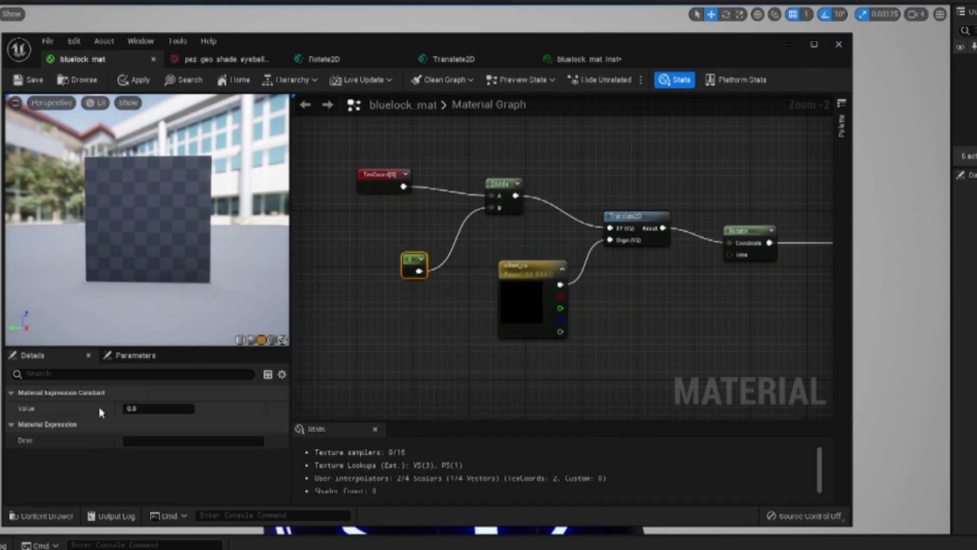
right_click(410, 265)
click(460, 284)
text(scale)
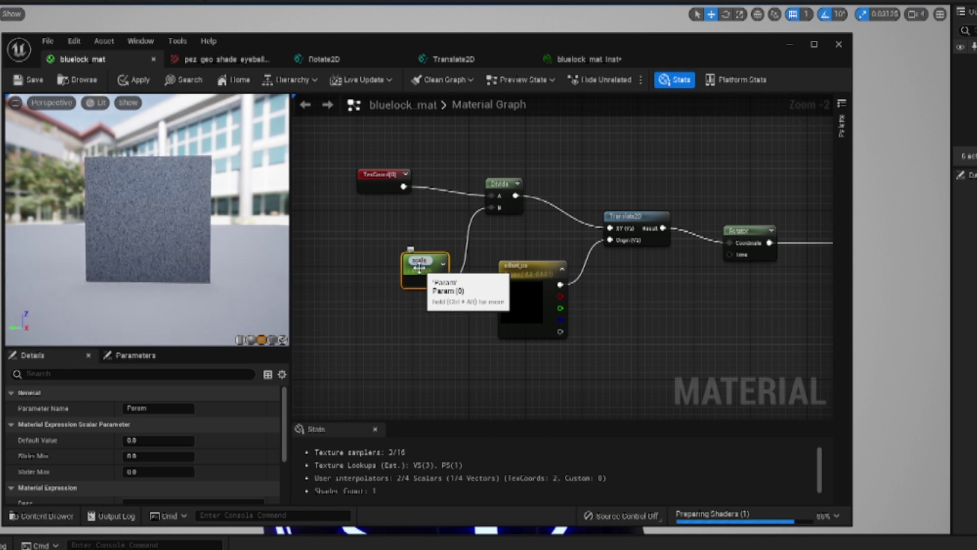
key(Return)
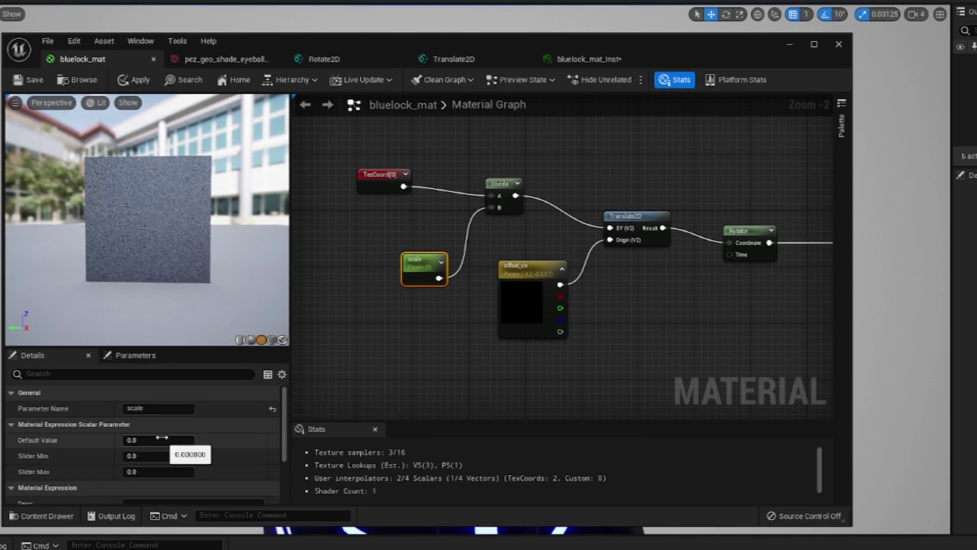
text(1)
key(Return)
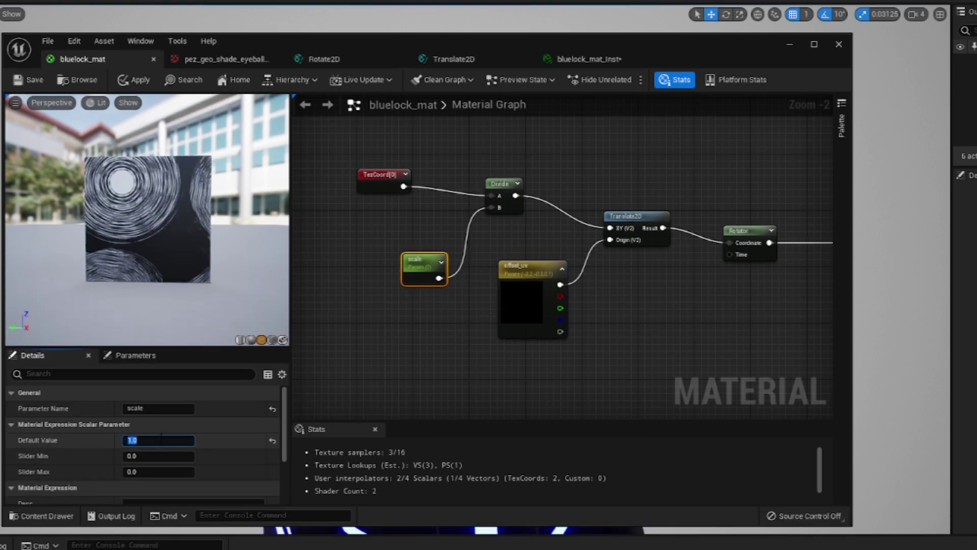
click(589, 59)
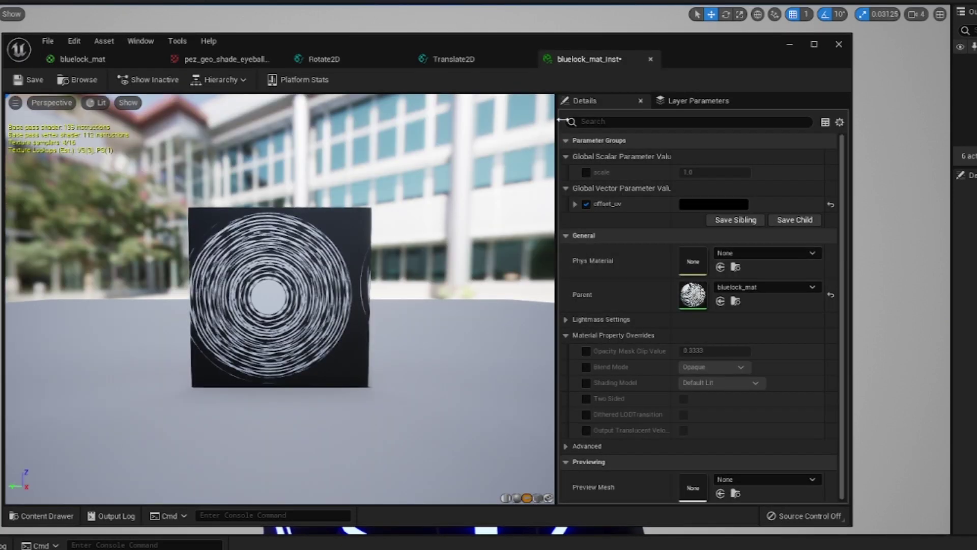
Override scale at about 0.49 and raise offset_uv's red value in the instance.
click(586, 172)
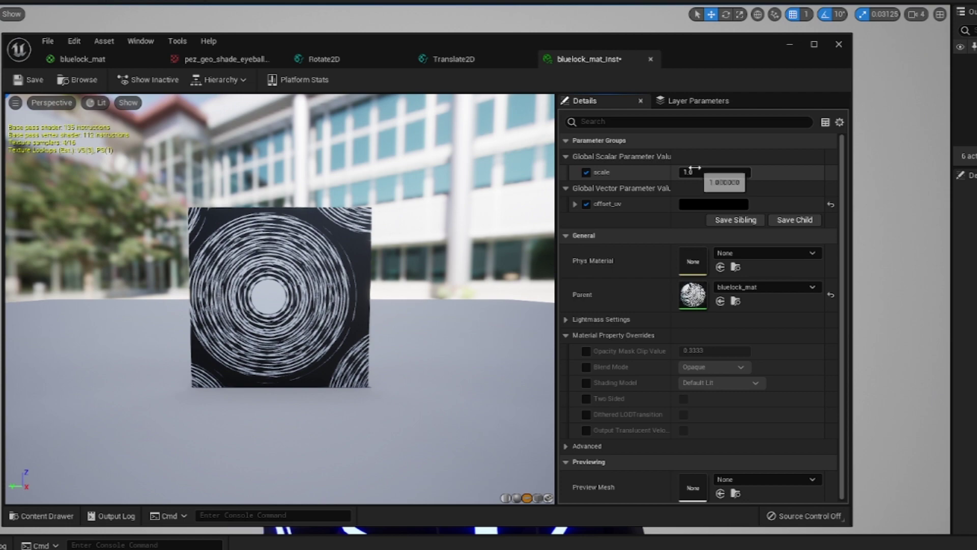
mouse_move(695, 169)
mouse_down()
mouse_move(666, 171)
mouse_move(707, 172)
mouse_move(684, 172)
mouse_up()
click(691, 207)
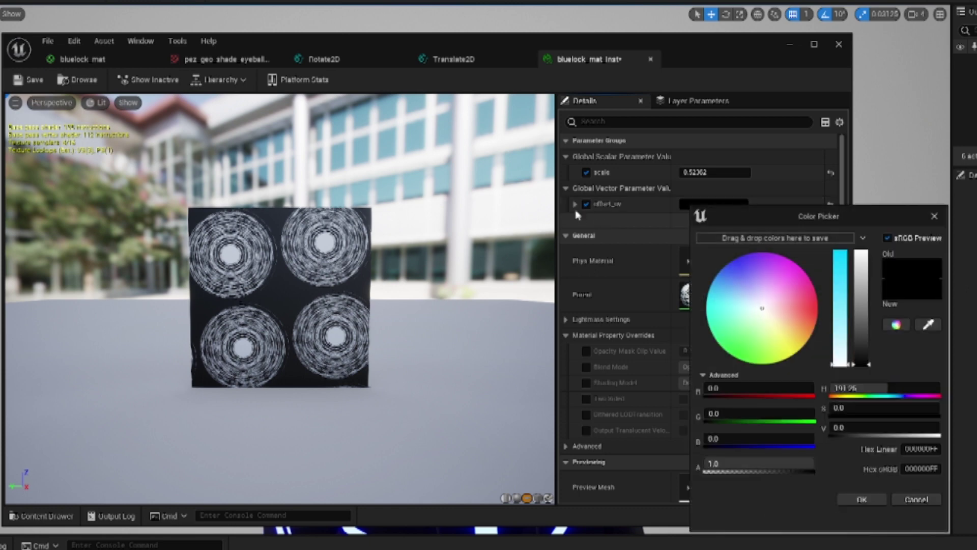
click(575, 205)
click(935, 215)
drag(695, 219, 718, 219)
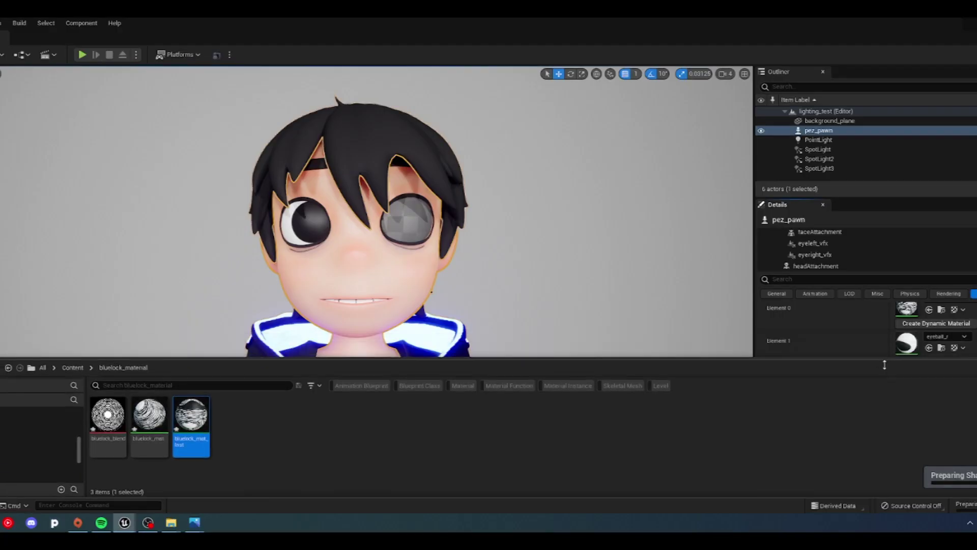
Assign the swirl instance to the eye material and retune scale to about 0.3.
drag(906, 344, 946, 405)
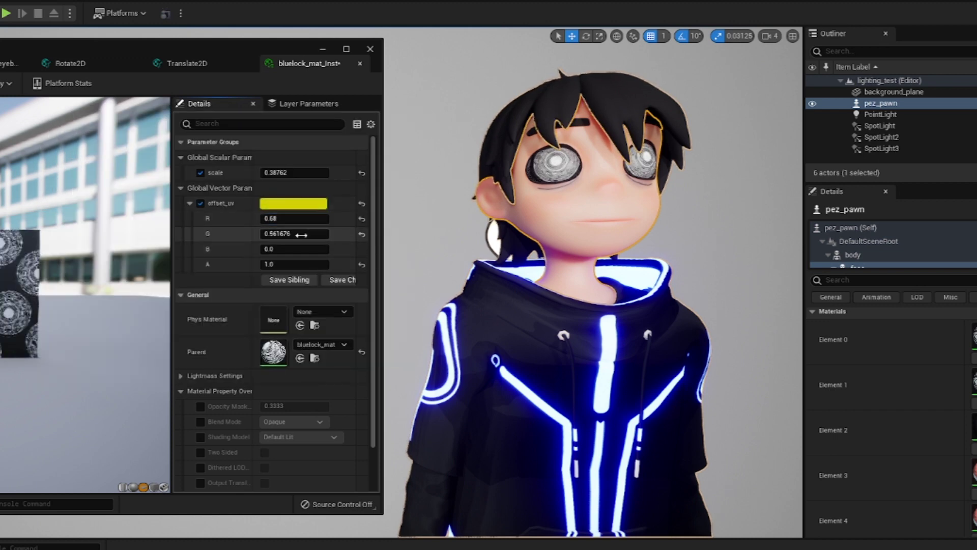
mouse_move(295, 173)
mouse_down()
mouse_move(280, 173)
mouse_move(301, 173)
mouse_up()
drag(285, 218, 305, 218)
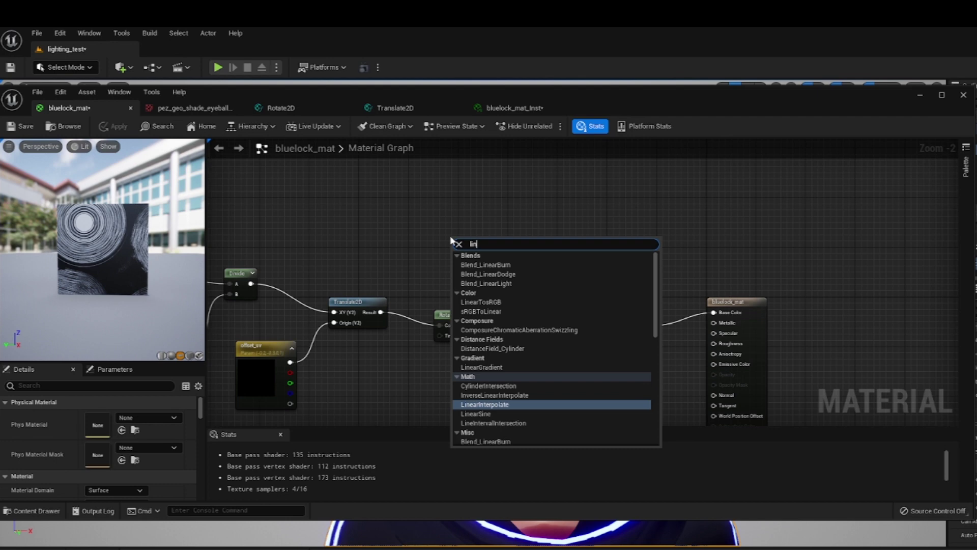
Add a Lerp node and wire the Texture Sample RGB to its A and its output to Base Color.
click(491, 404)
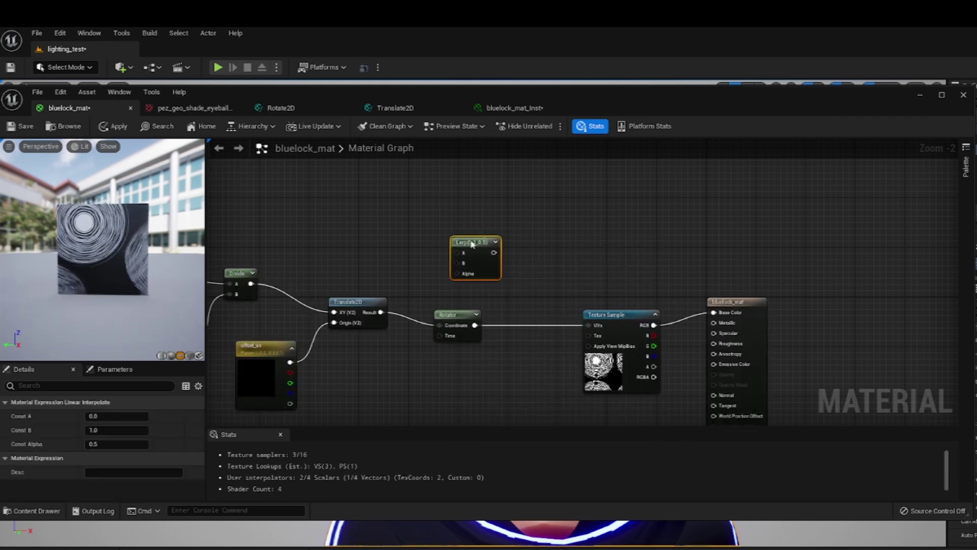
drag(484, 239, 536, 262)
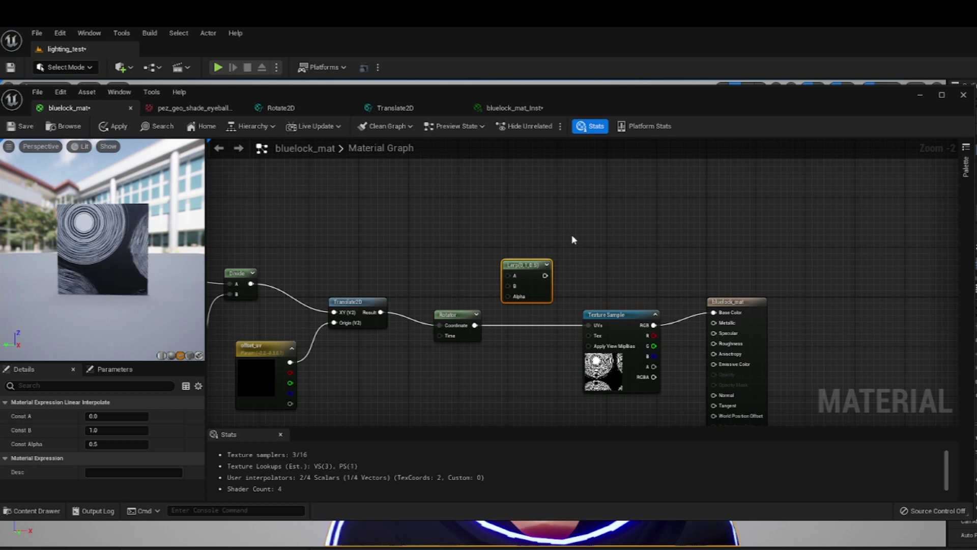
drag(733, 301, 833, 301)
drag(611, 314, 562, 314)
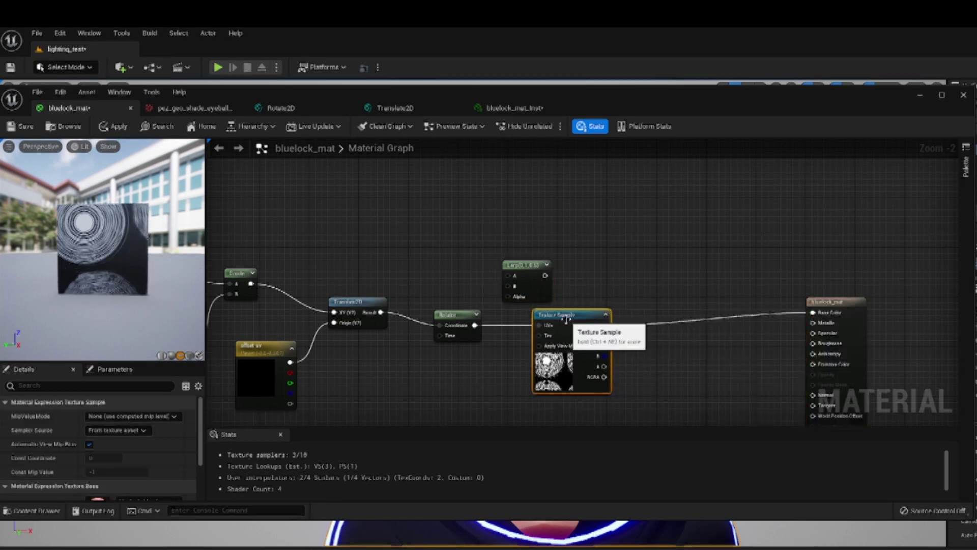
drag(538, 270, 681, 277)
mouse_move(604, 324)
mouse_down()
mouse_move(652, 281)
mouse_move(812, 312)
mouse_up()
drag(669, 285, 713, 315)
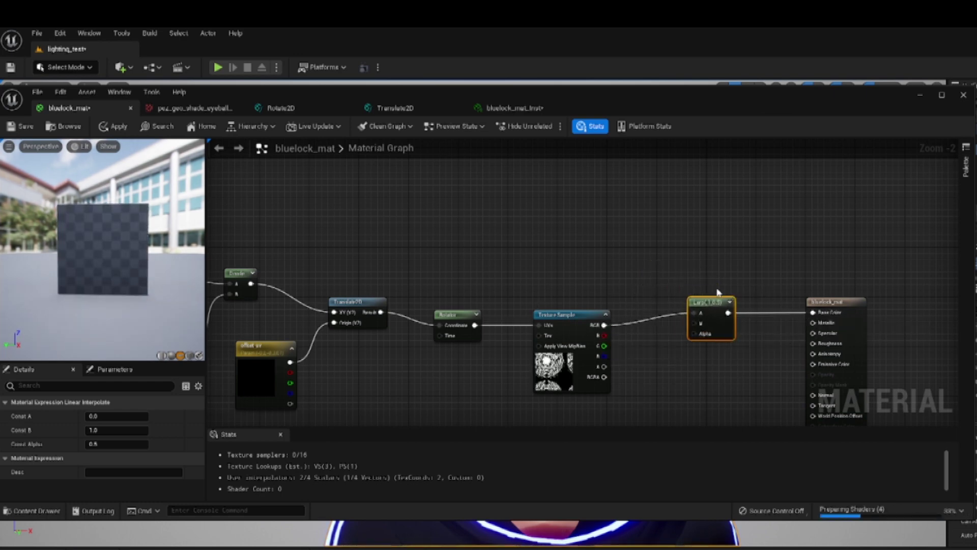
drag(710, 302, 672, 314)
Test the Lerp's Const Alpha at 1, then set it back to 0.
mouse_move(80, 241)
mouse_down()
mouse_move(94, 239)
mouse_move(76, 239)
mouse_up()
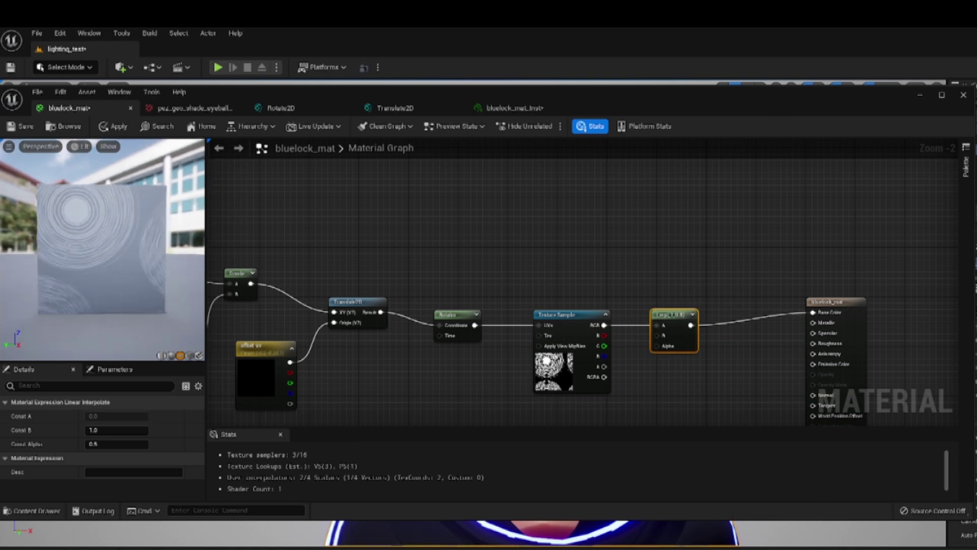
click(101, 444)
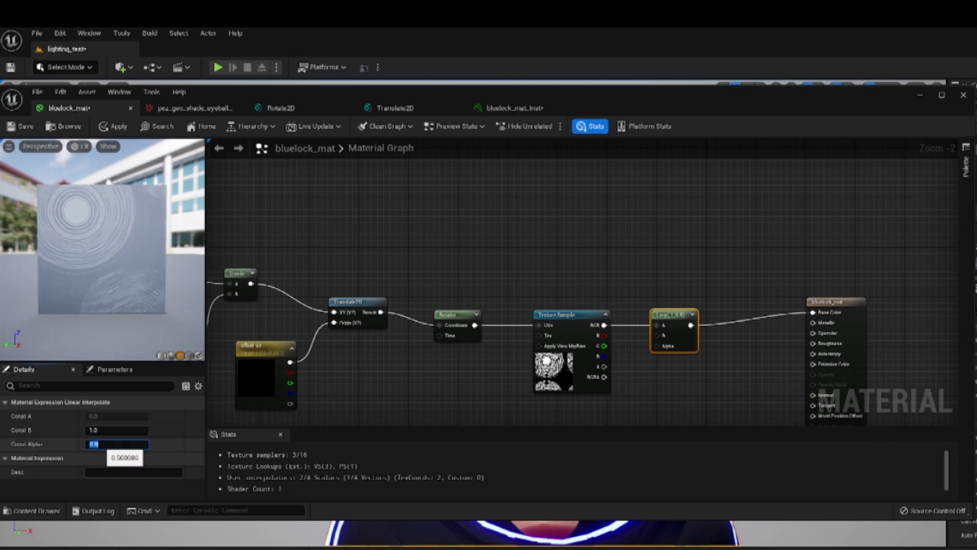
text(1)
key(Return)
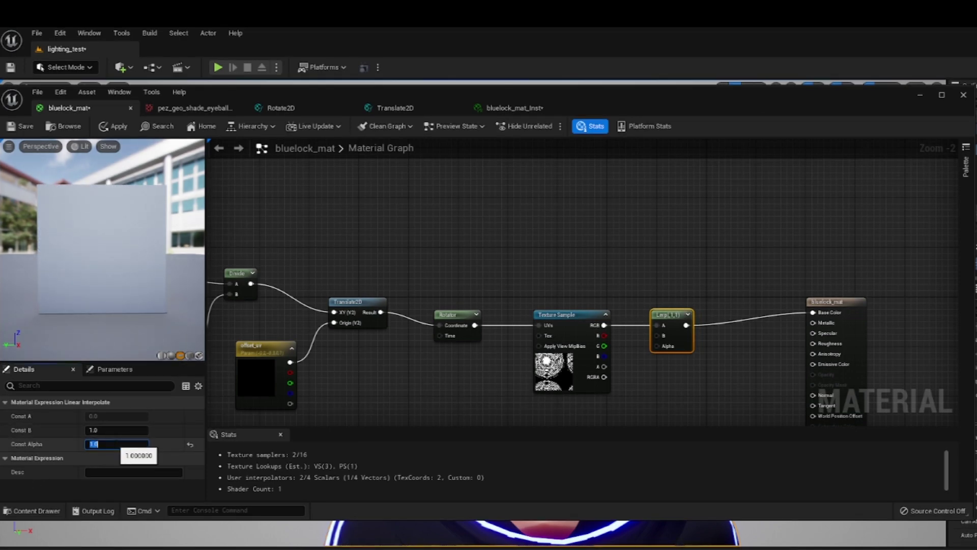
text(0)
key(Return)
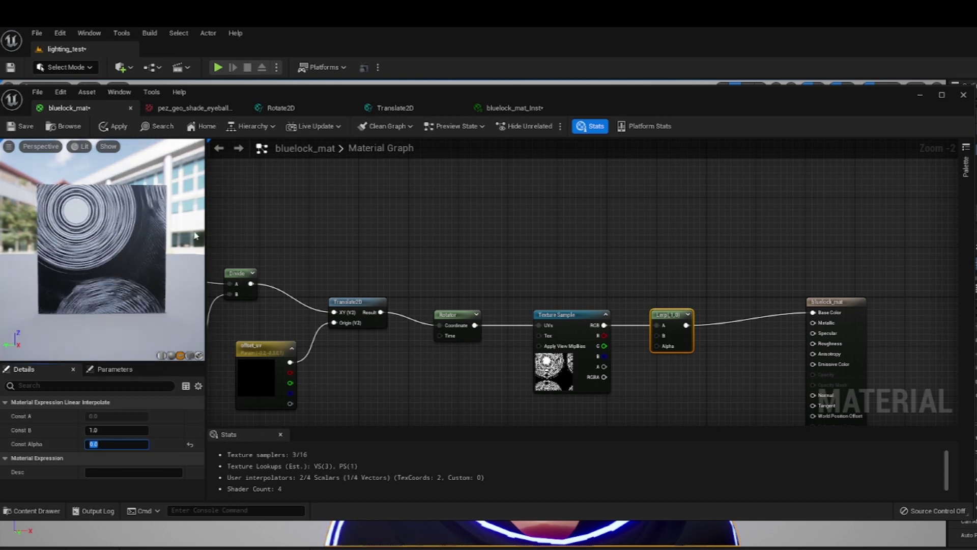
drag(671, 322, 690, 322)
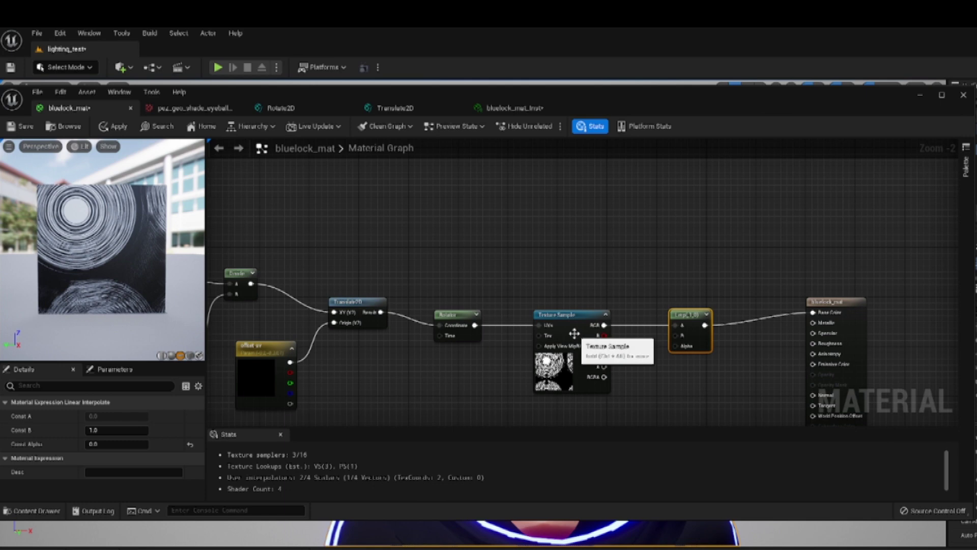
scroll(369, 168, down, 2)
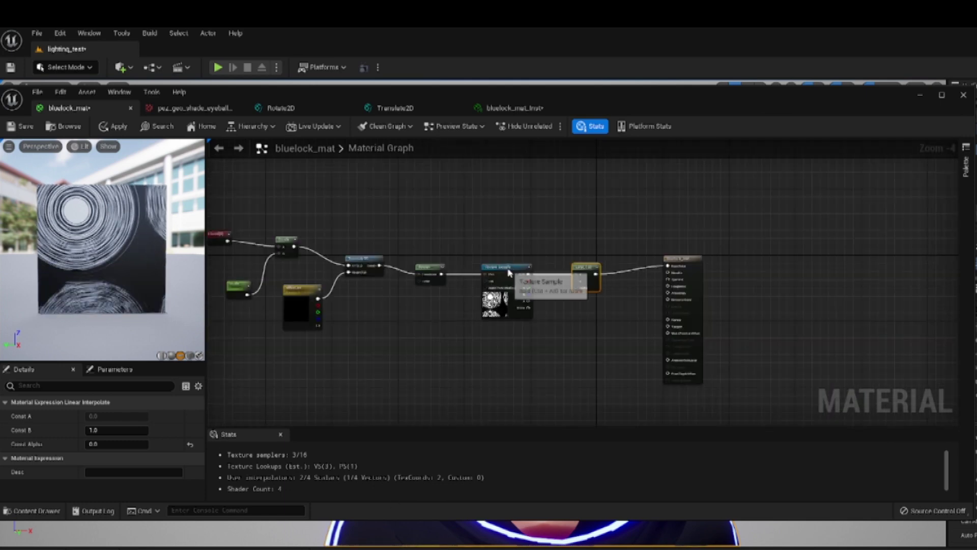
Add a second Texture Sample below the first and wire it into the Lerp's B input.
click(509, 285)
drag(512, 281, 504, 225)
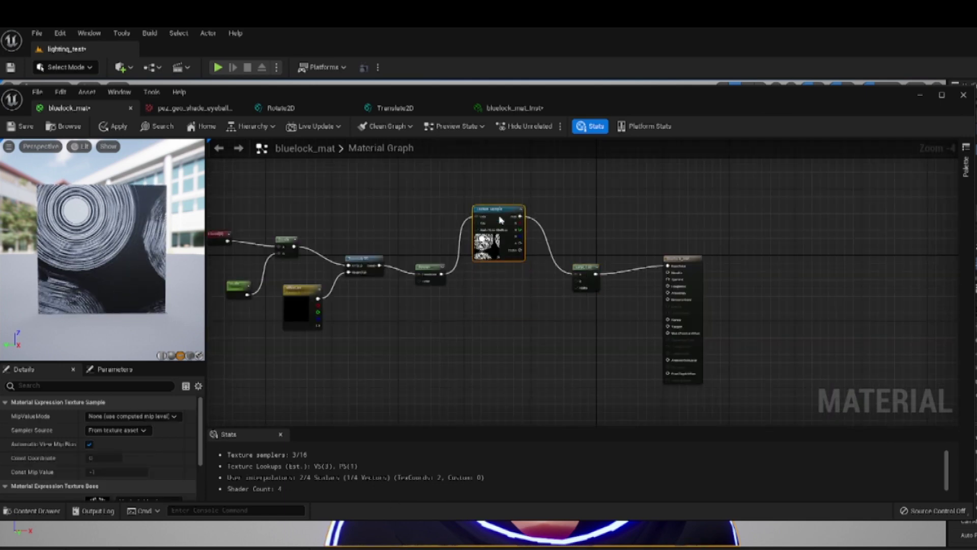
click(478, 298)
drag(526, 314, 579, 283)
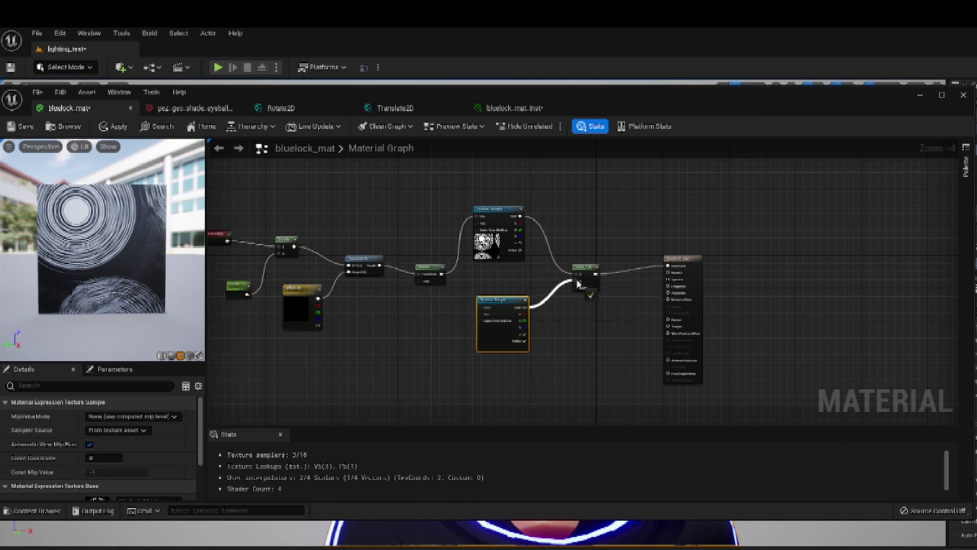
scroll(579, 294, up, 4)
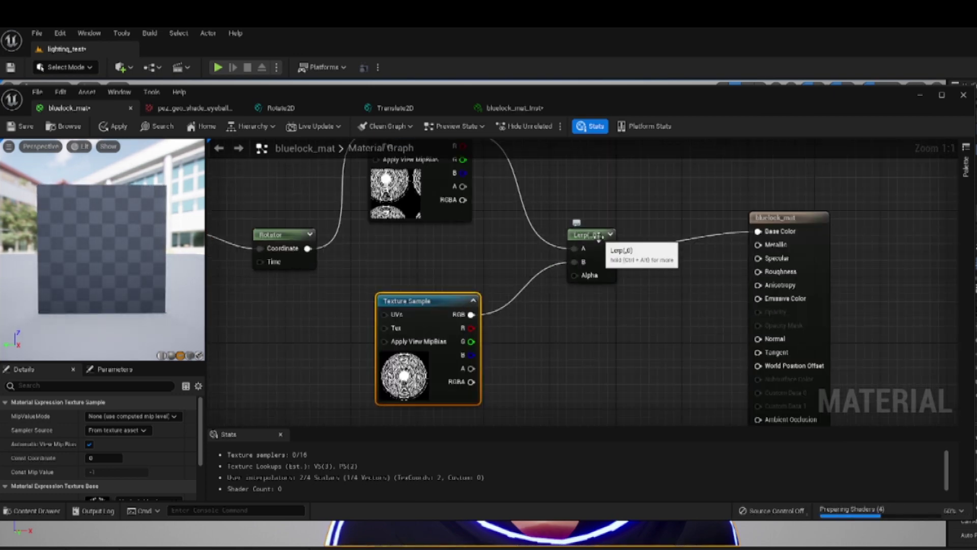
Try Const Alpha values 1 and 0, then commit 0.5 and move the lower texture up.
click(583, 235)
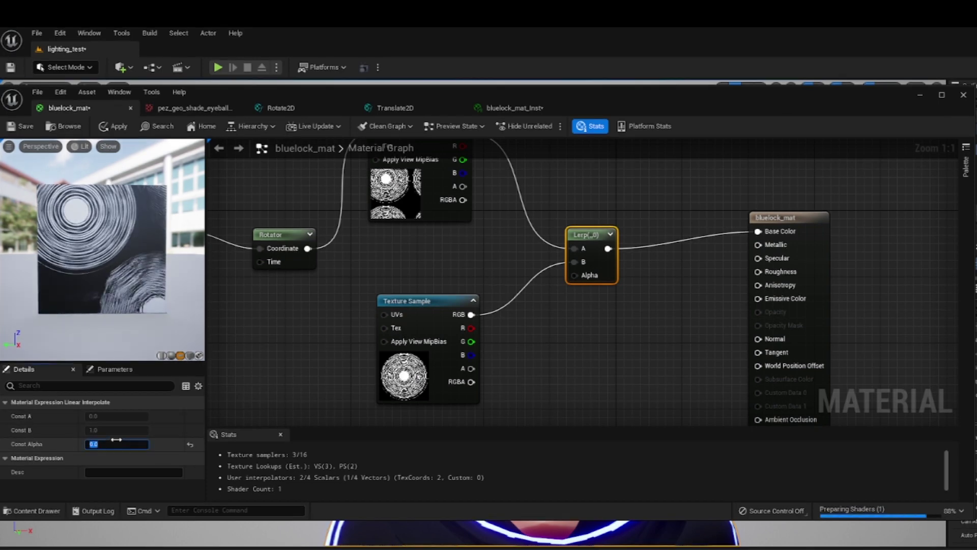
text(0.5)
key(Return)
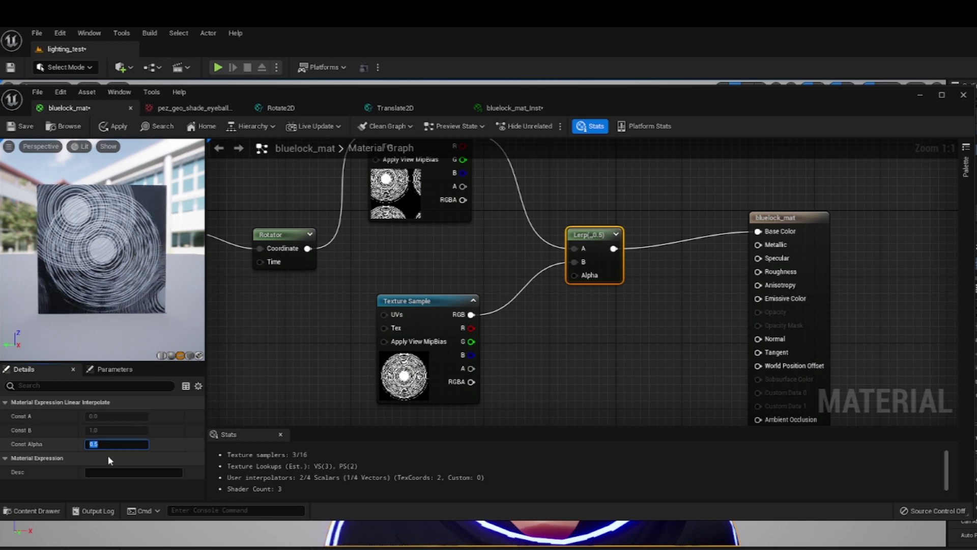
text(1)
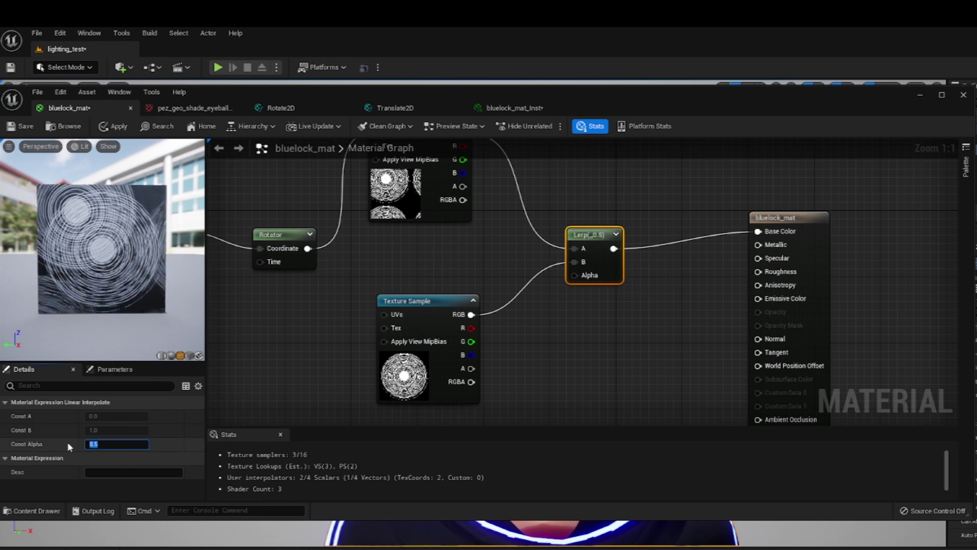
key(Return)
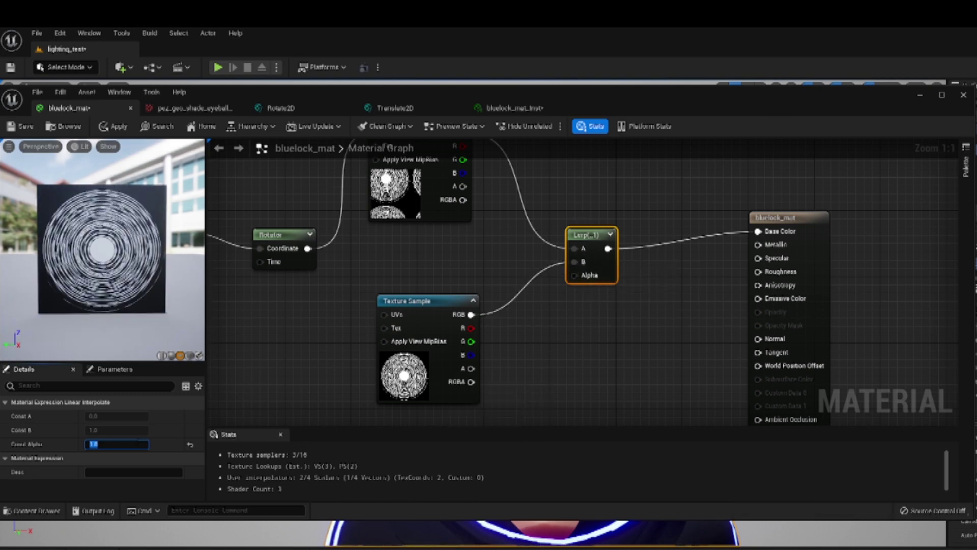
text(0)
key(Return)
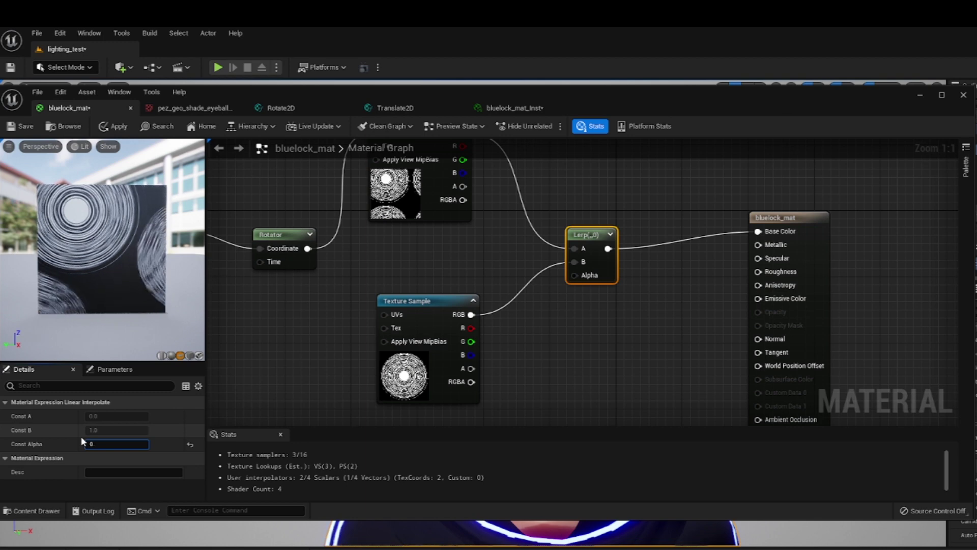
text(.5)
key(Return)
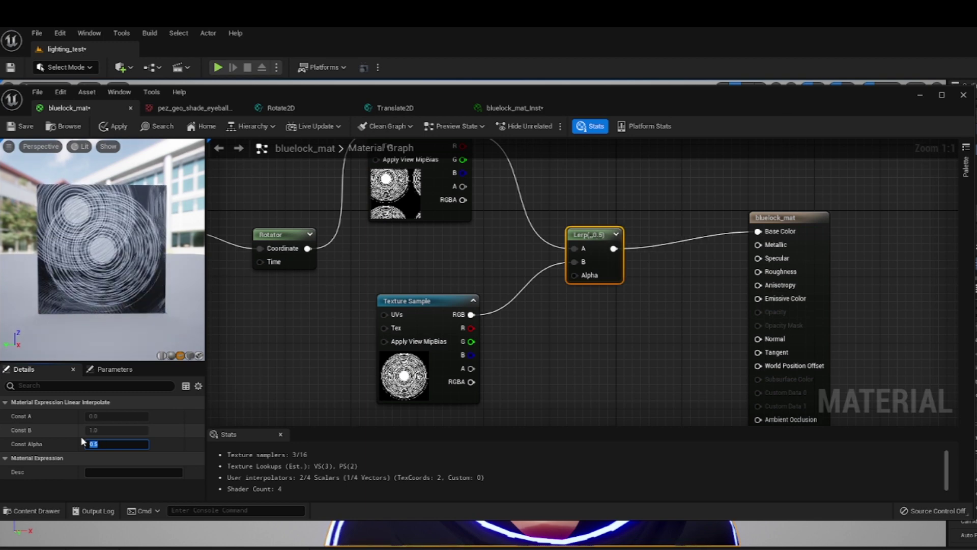
drag(436, 301, 436, 251)
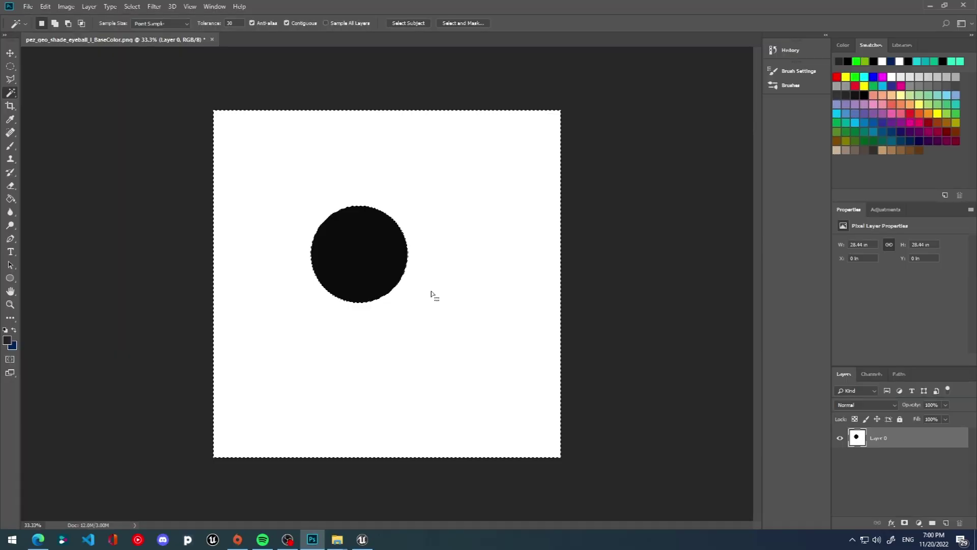
key(Delete)
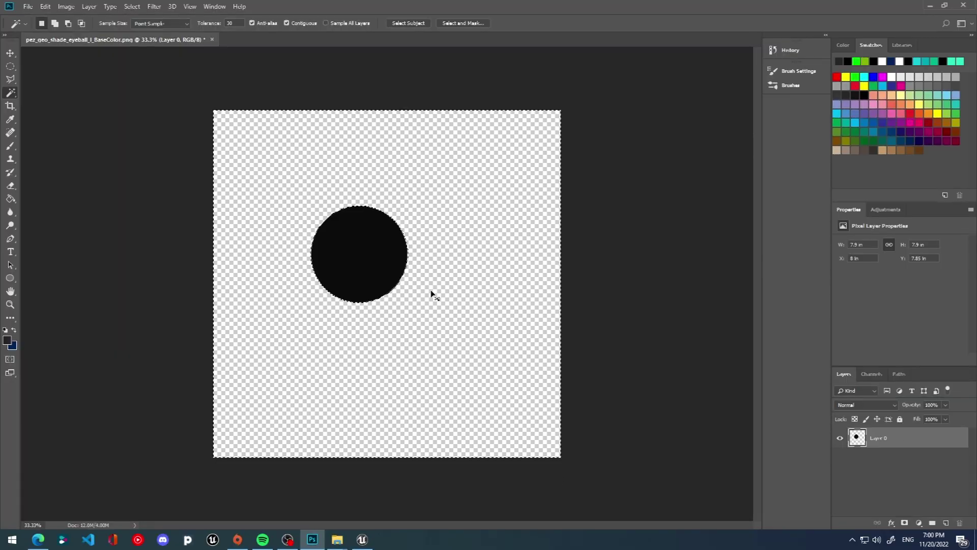
Invert the selection, Paint Bucket the eyeball circle white, and deselect.
key(ctrl+shift+i)
click(14, 201)
click(7, 342)
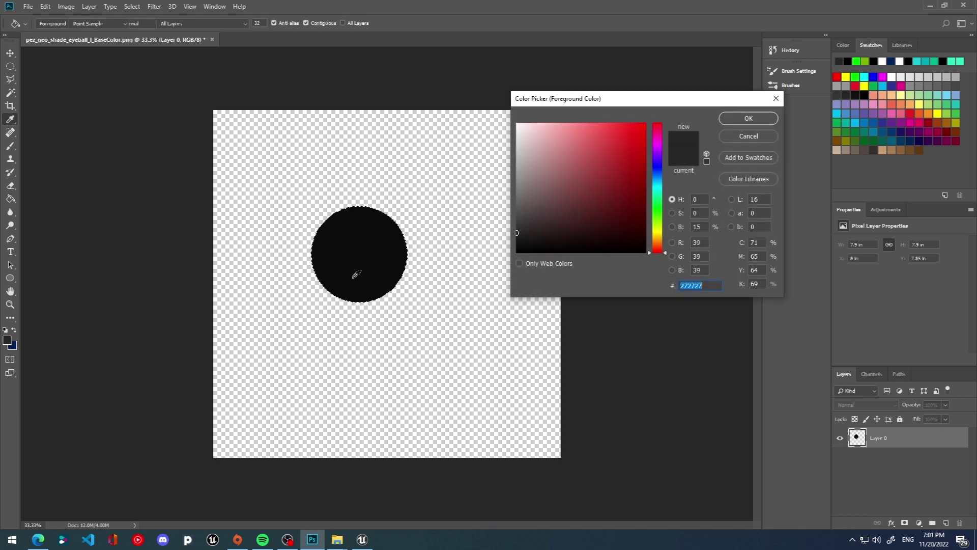
click(522, 123)
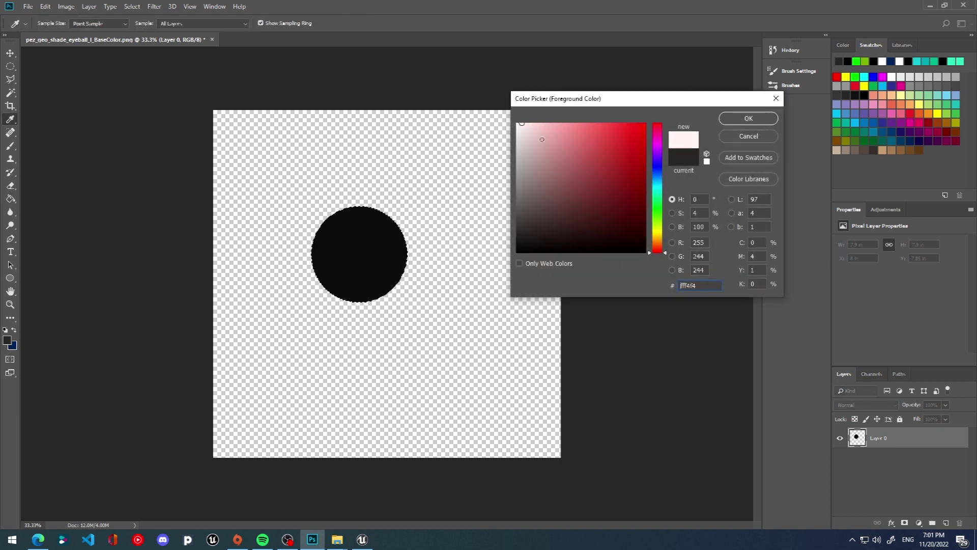
click(721, 117)
click(388, 259)
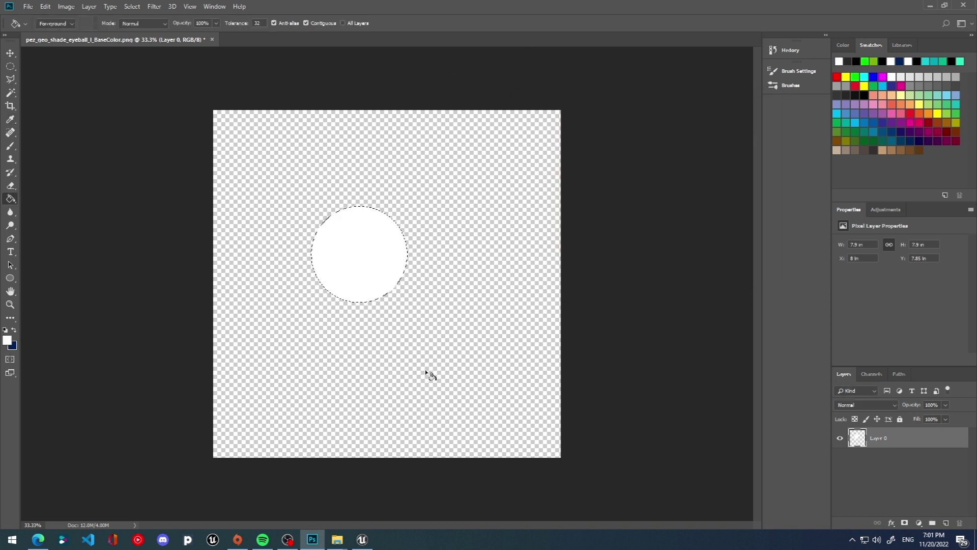
key(ctrl+d)
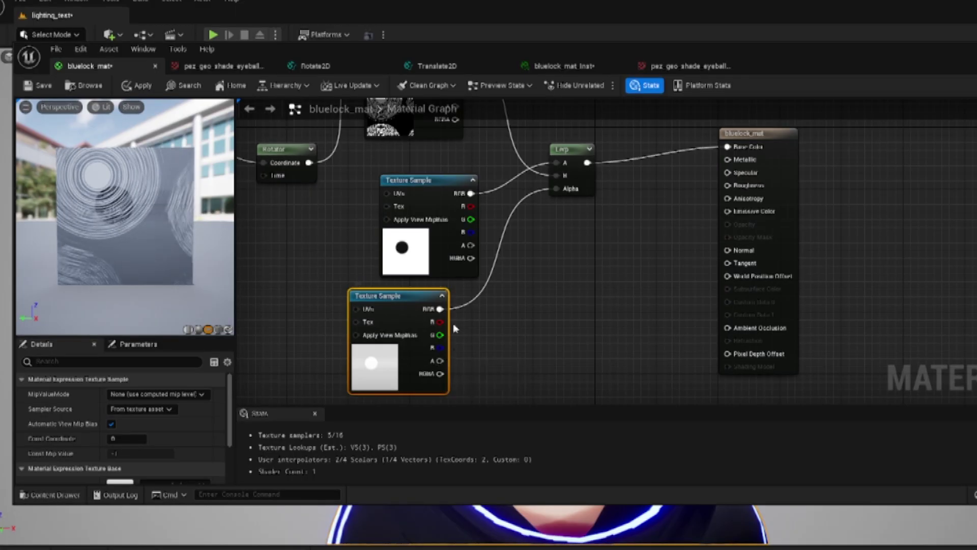
Wire the eyeball texture's A pin into the Lerp's Alpha, then locate the texture in the Content Browser.
mouse_move(440, 360)
mouse_down()
mouse_move(633, 316)
mouse_move(557, 189)
mouse_up()
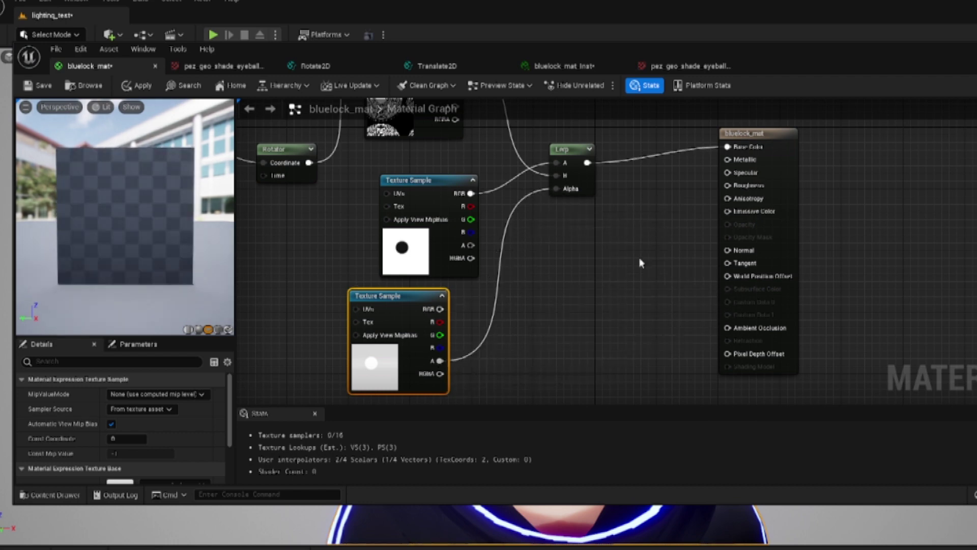
drag(388, 297, 396, 297)
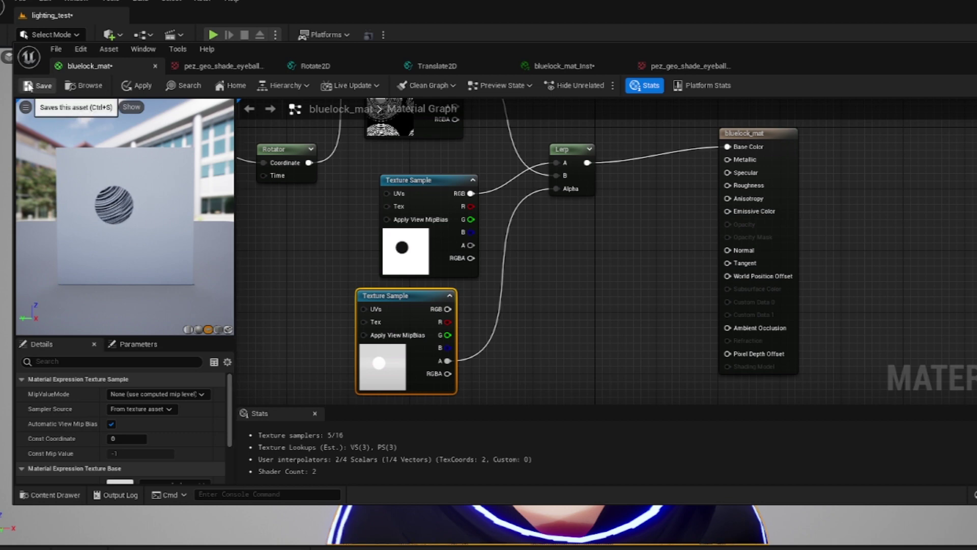
key(ctrl+b)
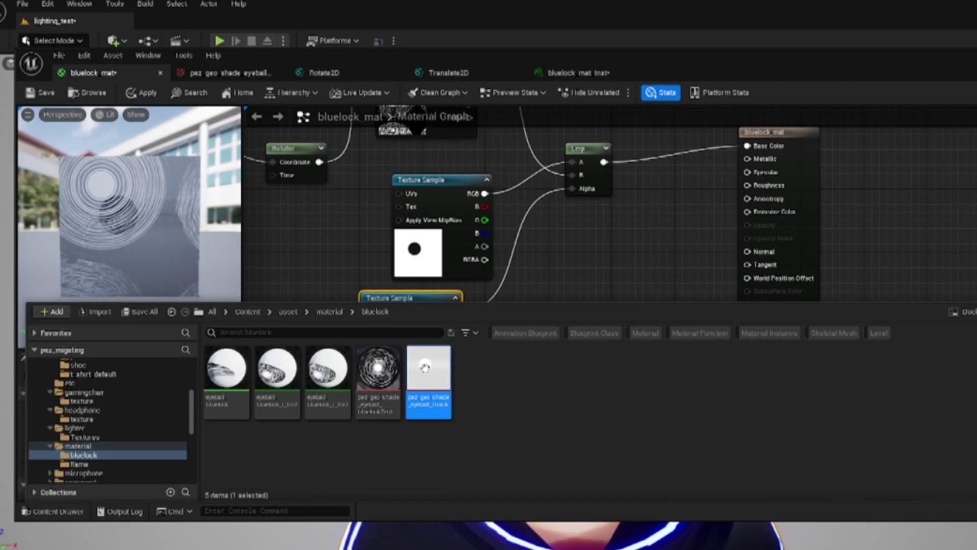
Open the eyeball texture and hide R, G and B to view only its alpha.
double_click(428, 372)
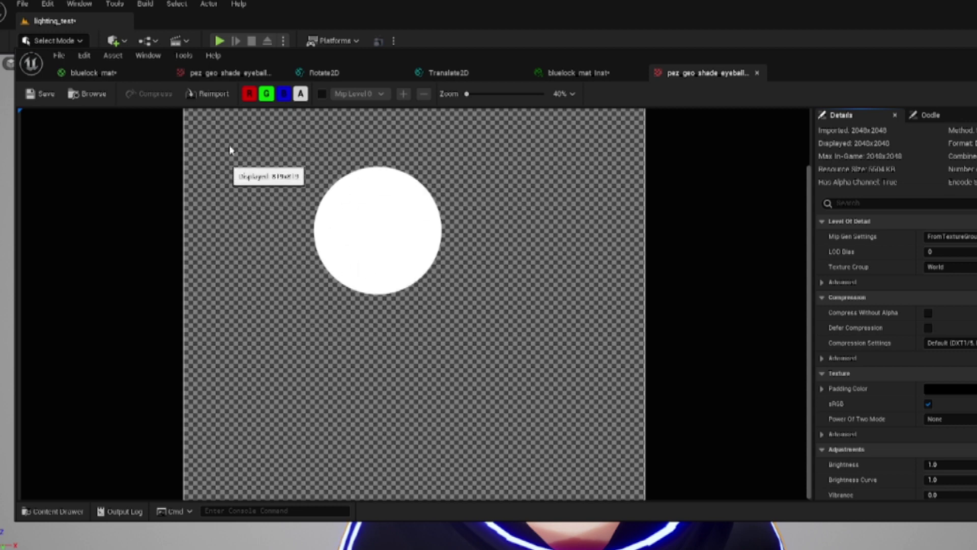
click(299, 95)
click(299, 95)
click(284, 94)
click(266, 94)
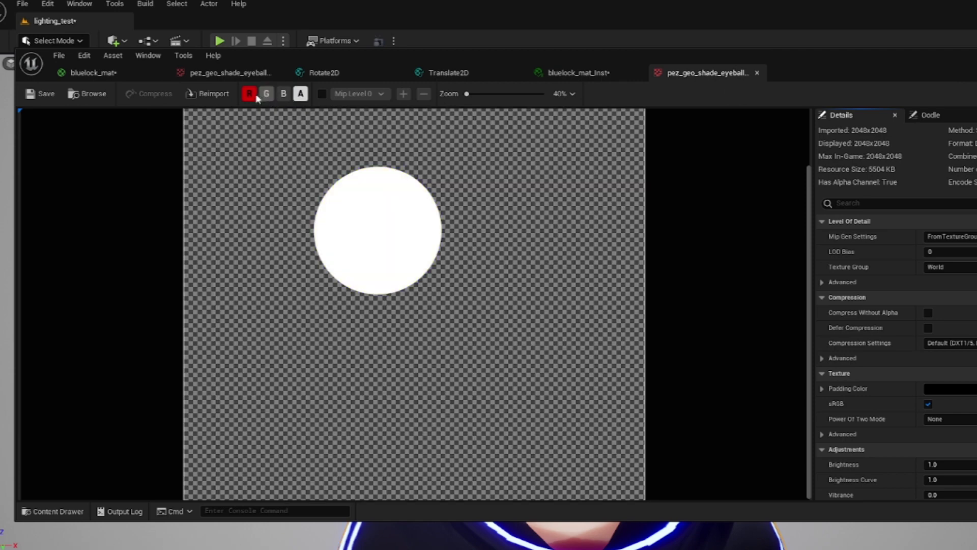
click(252, 94)
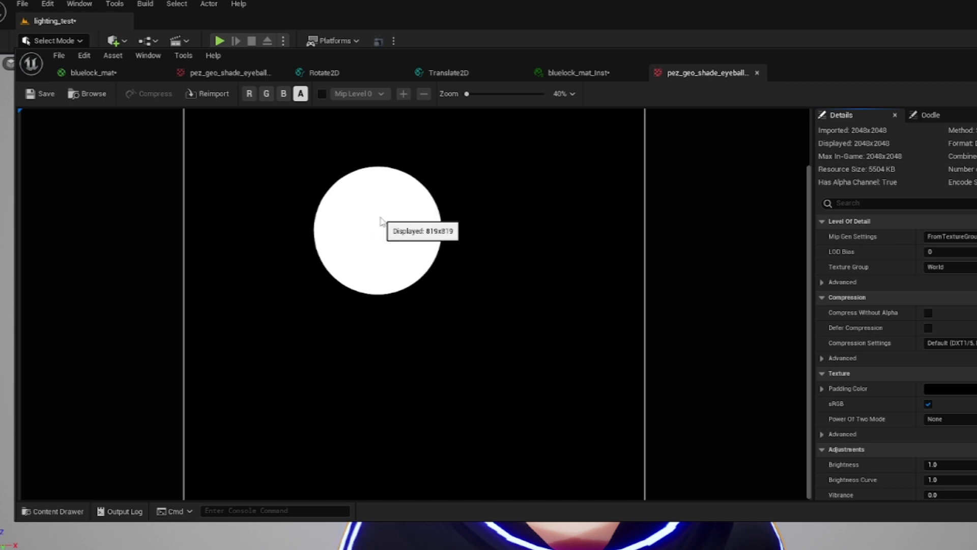
Recheck the colour channels, confirm the alpha is a white circle, and return to bluelock_mat_Inst.
click(301, 94)
click(249, 93)
click(284, 93)
click(284, 94)
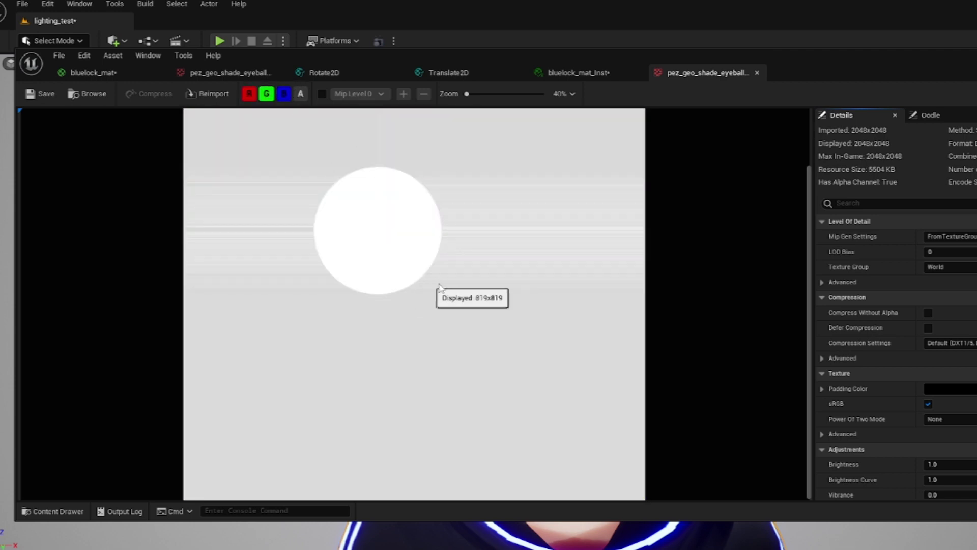
click(266, 93)
click(283, 94)
click(249, 94)
click(300, 94)
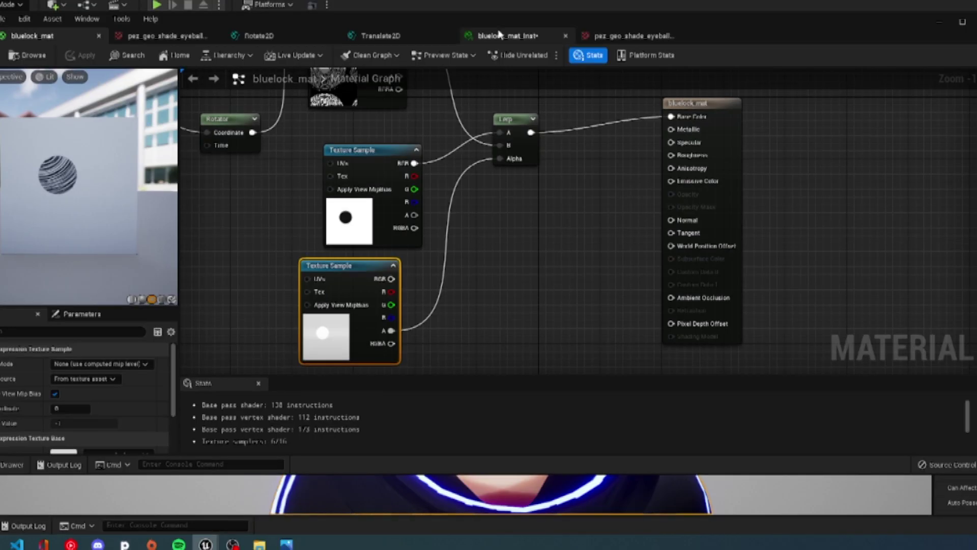
click(502, 36)
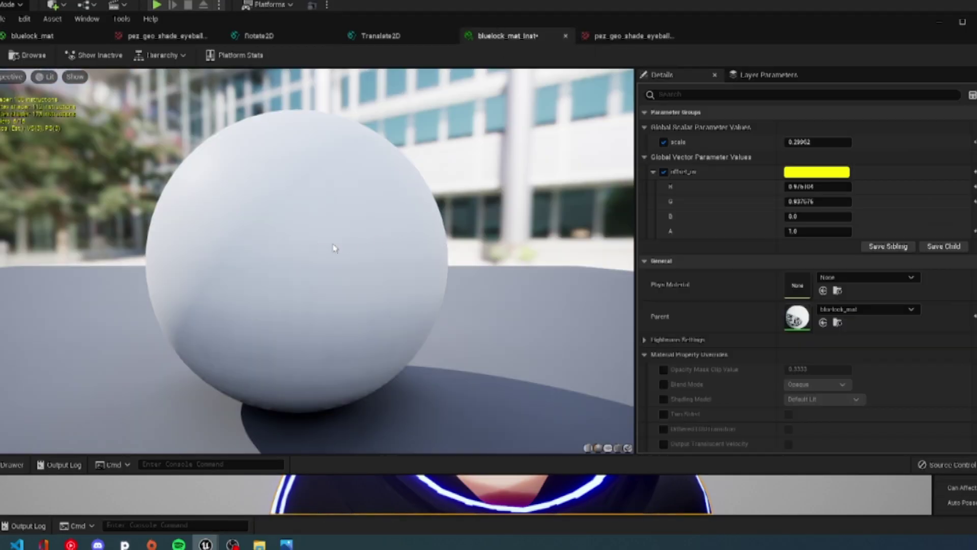
Orbit the material instance preview sphere to inspect the eye pattern.
drag(335, 248, 324, 247)
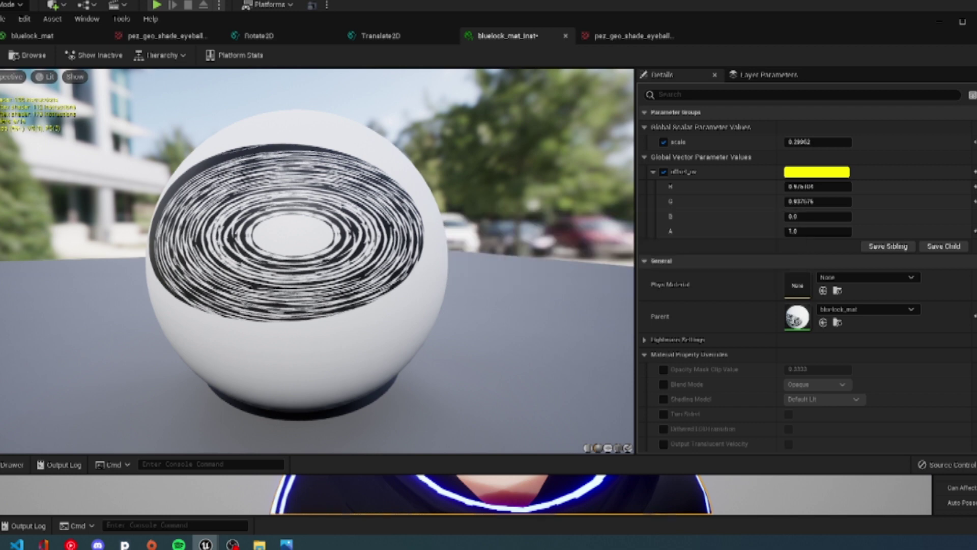
drag(341, 253, 344, 257)
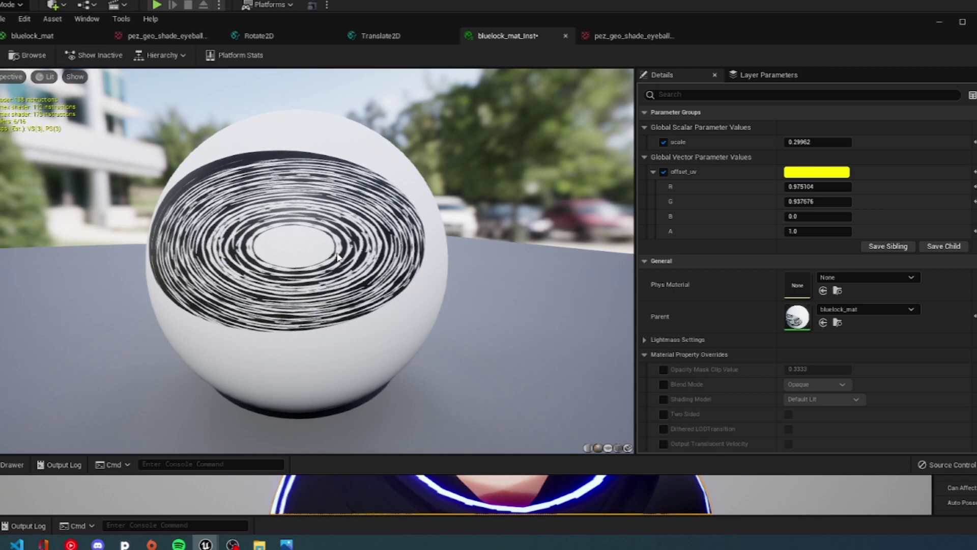
mouse_move(398, 231)
mouse_down()
mouse_move(315, 240)
mouse_move(417, 239)
mouse_up()
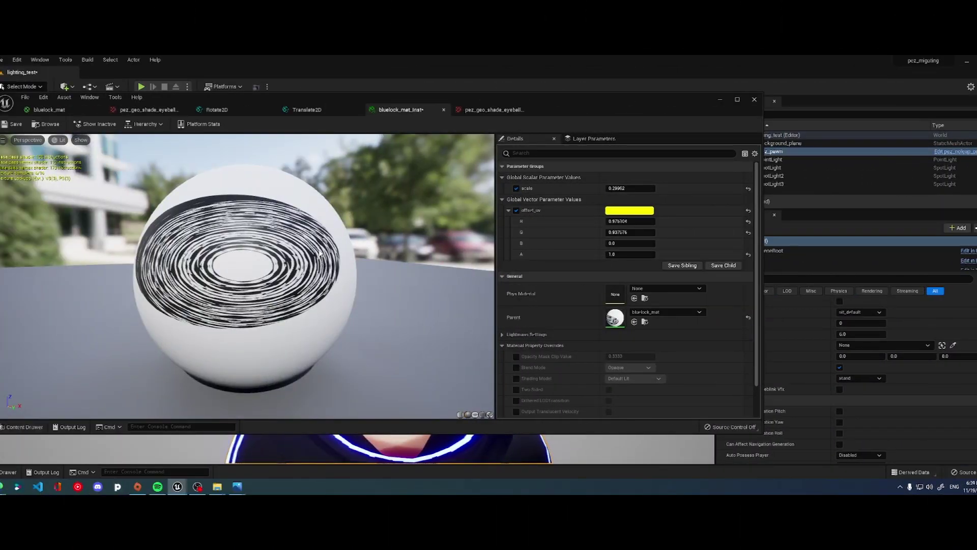
mouse_move(320, 253)
mouse_down()
mouse_move(264, 255)
mouse_move(326, 285)
mouse_up()
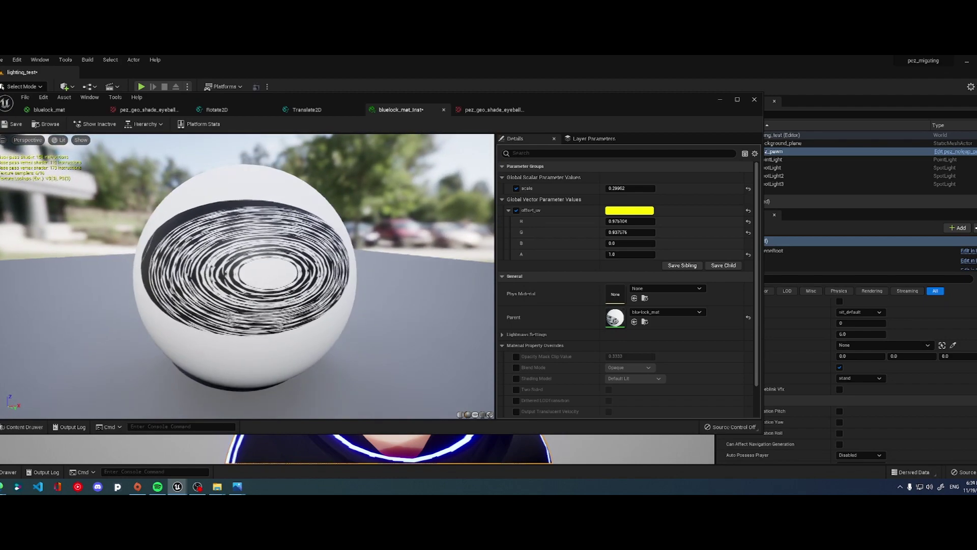
drag(326, 285, 305, 275)
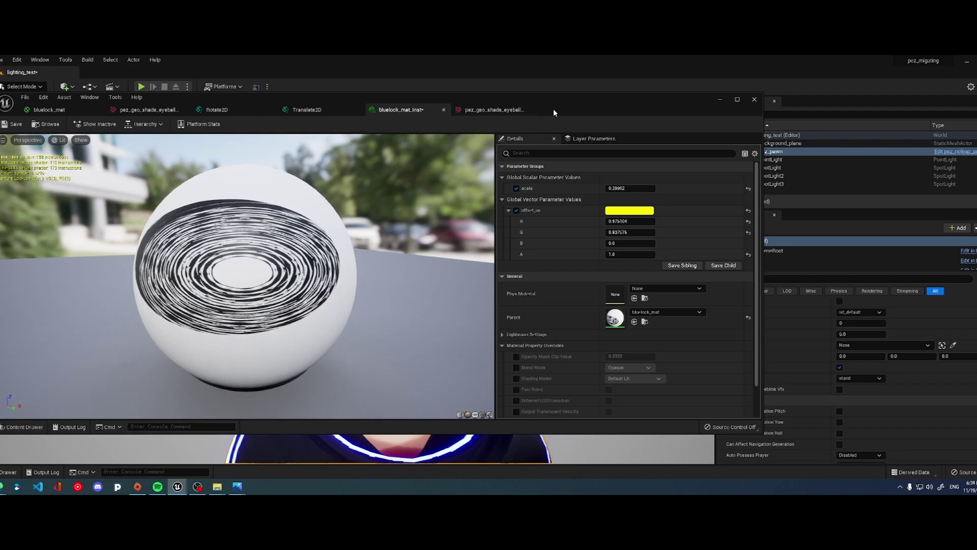
Move the material window aside and play the level to see the character's swirl eyes.
drag(554, 99, 492, 312)
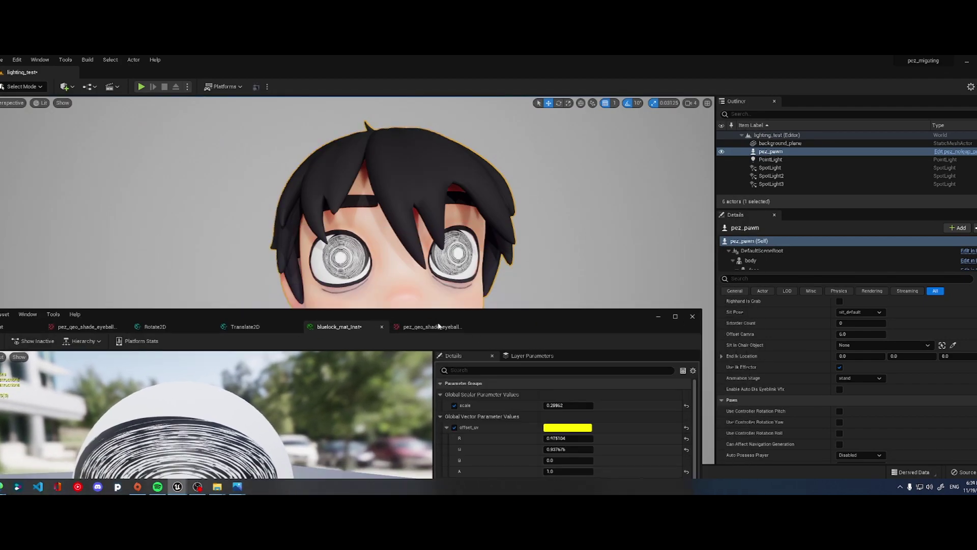
drag(430, 317, 105, 124)
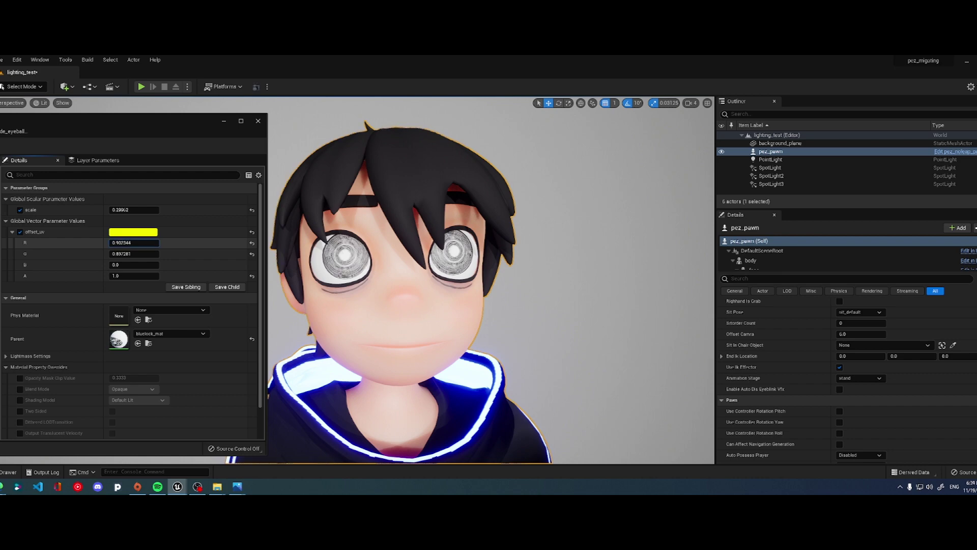
key(alt+p)
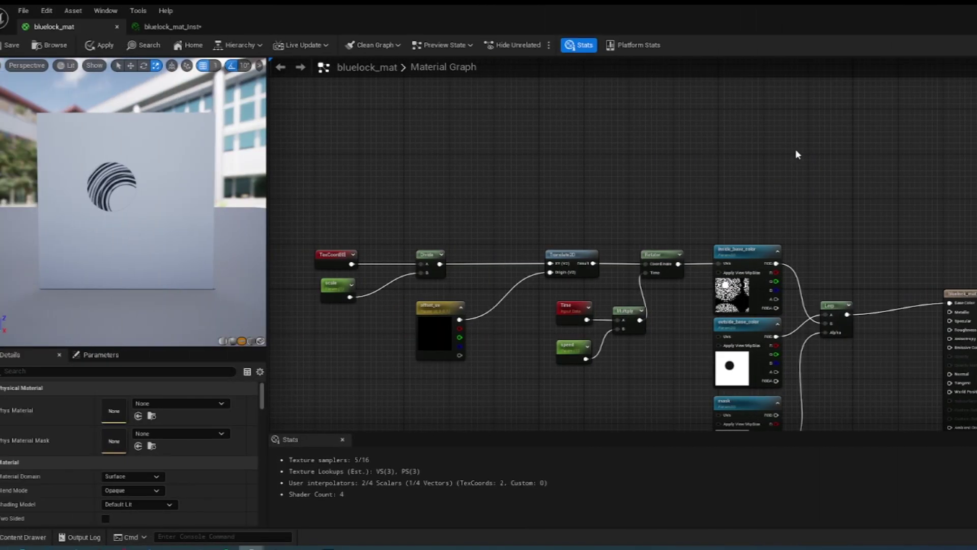
Search the graph's node menu for a LinearInterpolate node.
right_click(796, 148)
text(linert)
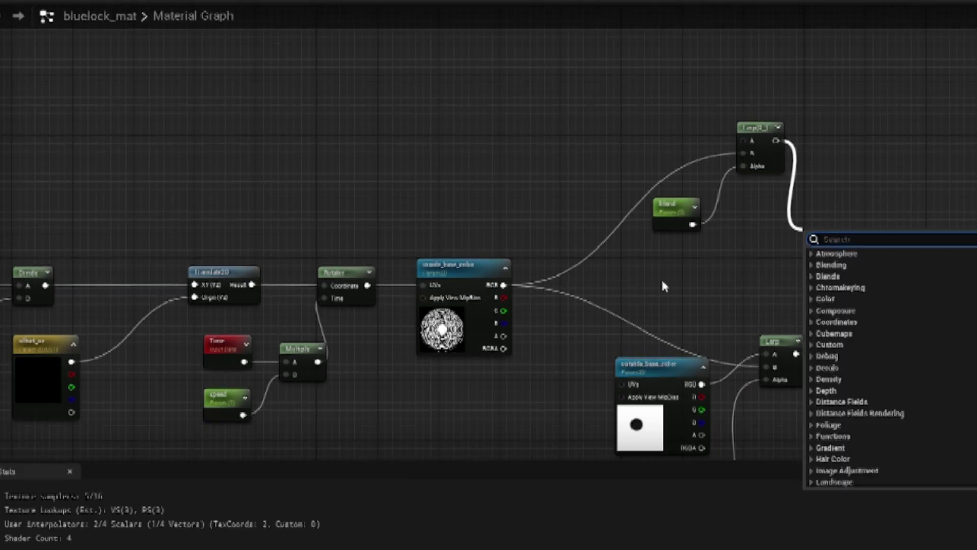
Connect the new Lerp's output to the main Lerp's B input.
key(Escape)
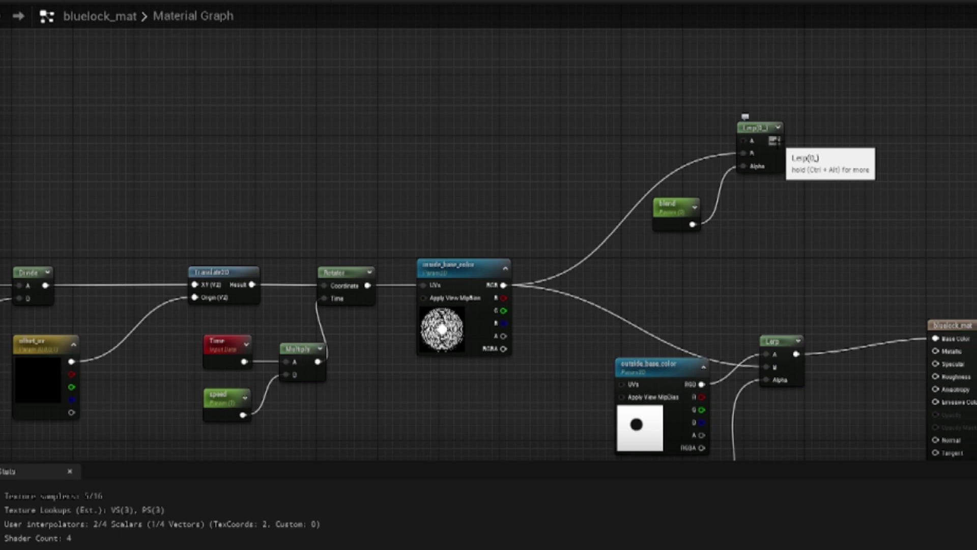
drag(775, 141, 760, 374)
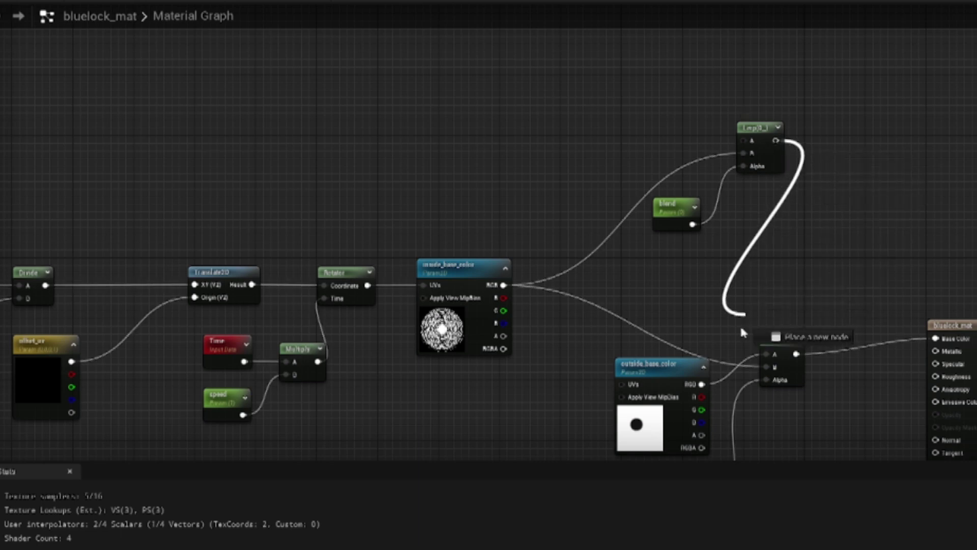
drag(760, 373, 766, 365)
Copy and paste the TexCoord-to-inside_base_color UV chain as a duplicate.
right_drag(693, 337, 760, 341)
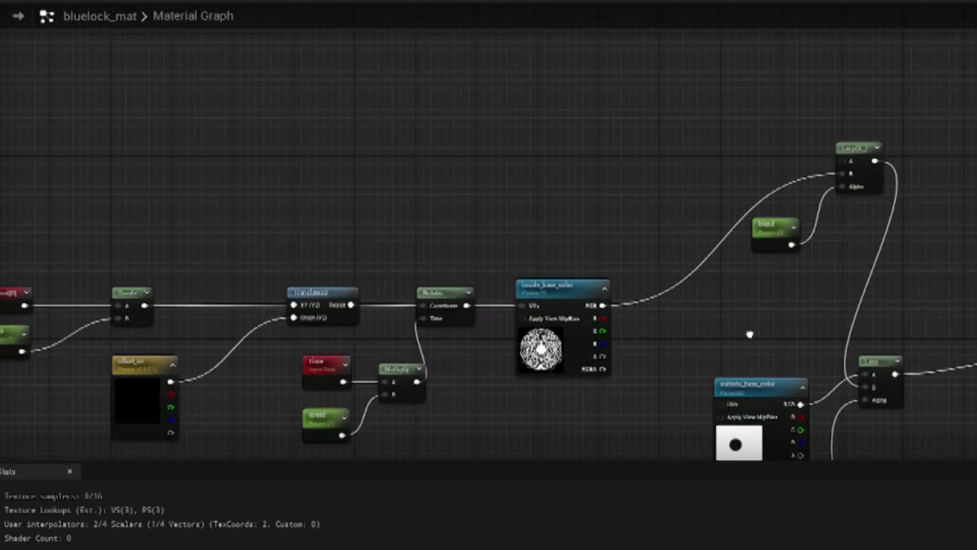
right_drag(627, 202, 747, 178)
drag(112, 221, 743, 397)
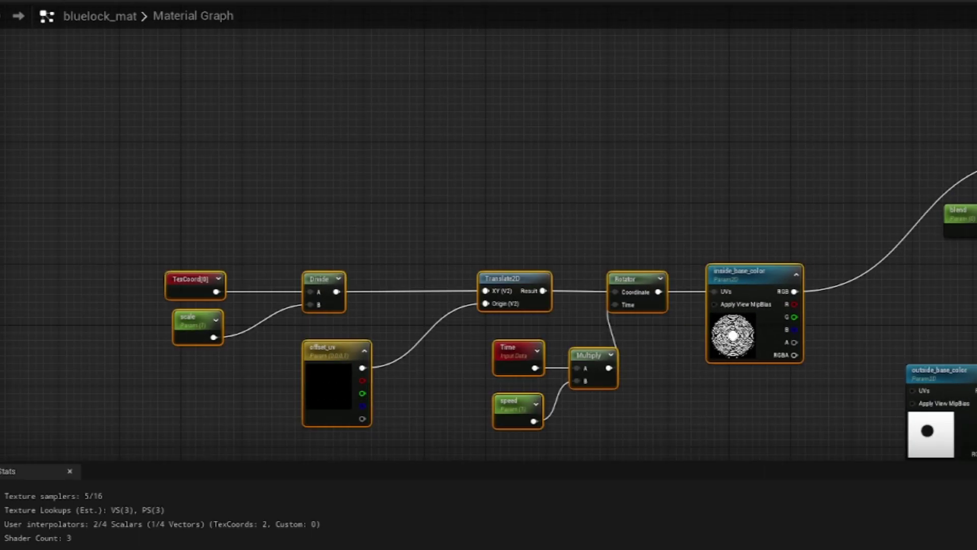
key(ctrl+c)
right_drag(467, 235, 541, 340)
key(ctrl+v)
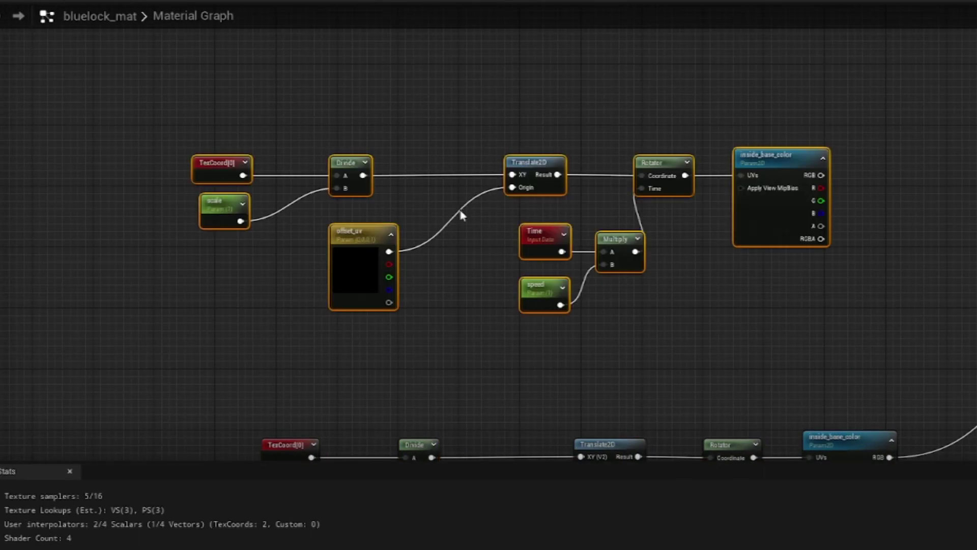
click(222, 151)
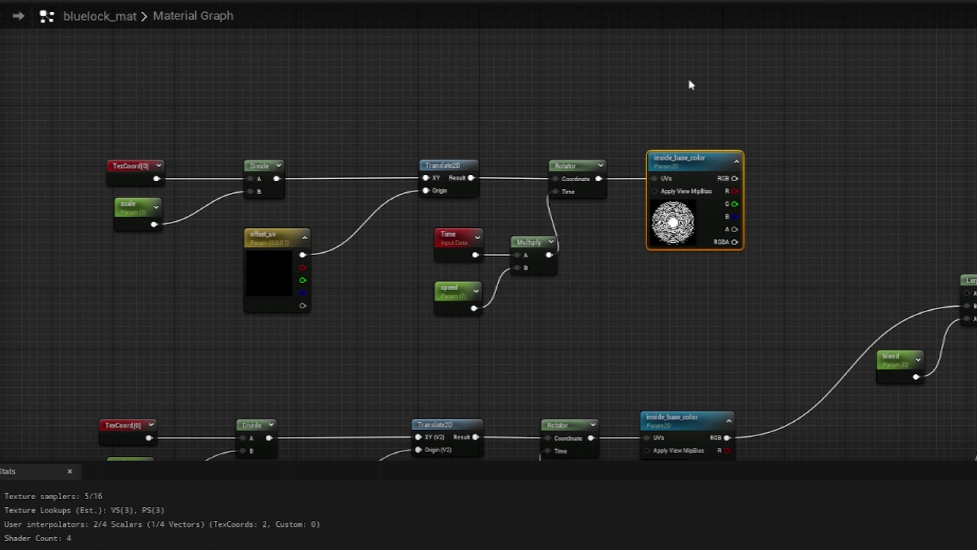
Rename the duplicated parameters to scale_2 and speed_2.
click(232, 210)
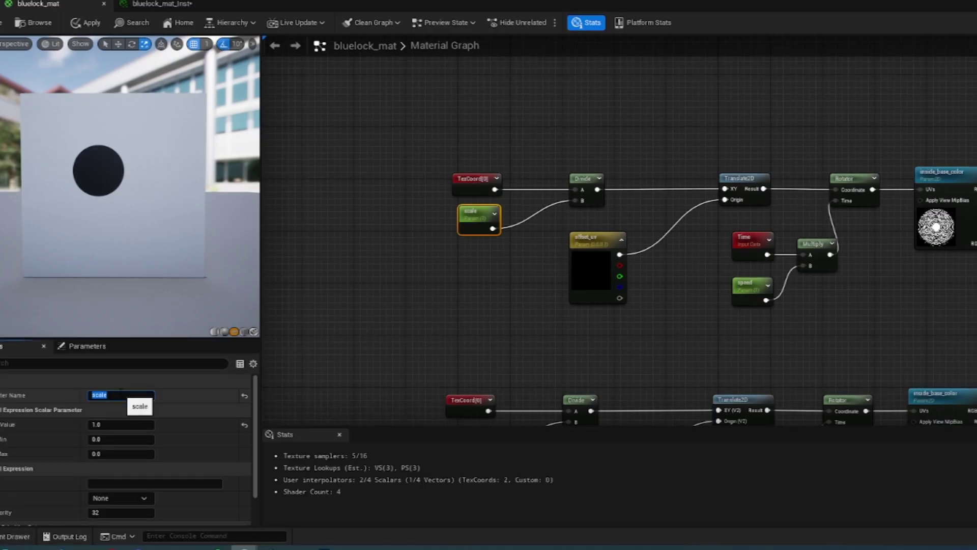
text(_2)
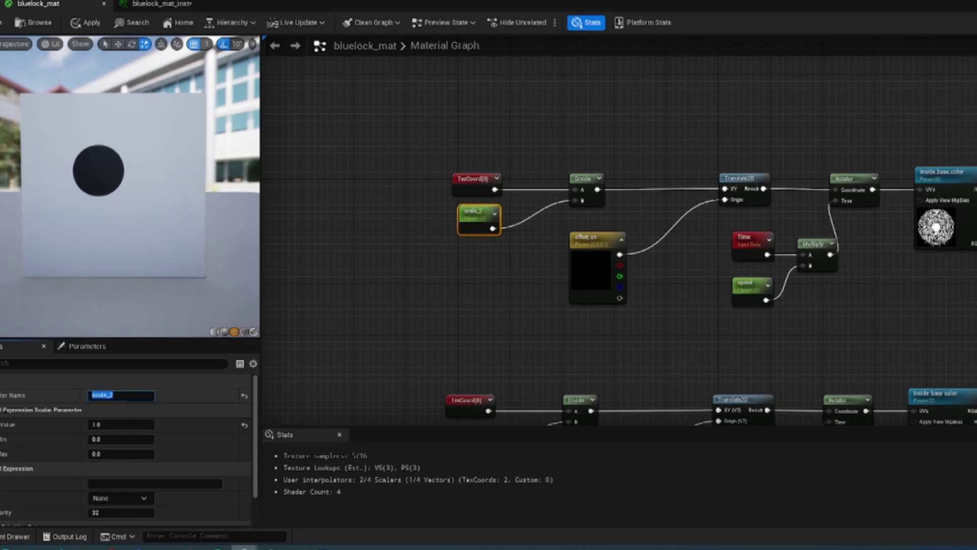
key(Return)
mouse_move(400, 318)
right_down()
mouse_move(375, 261)
mouse_move(305, 295)
right_up()
click(654, 264)
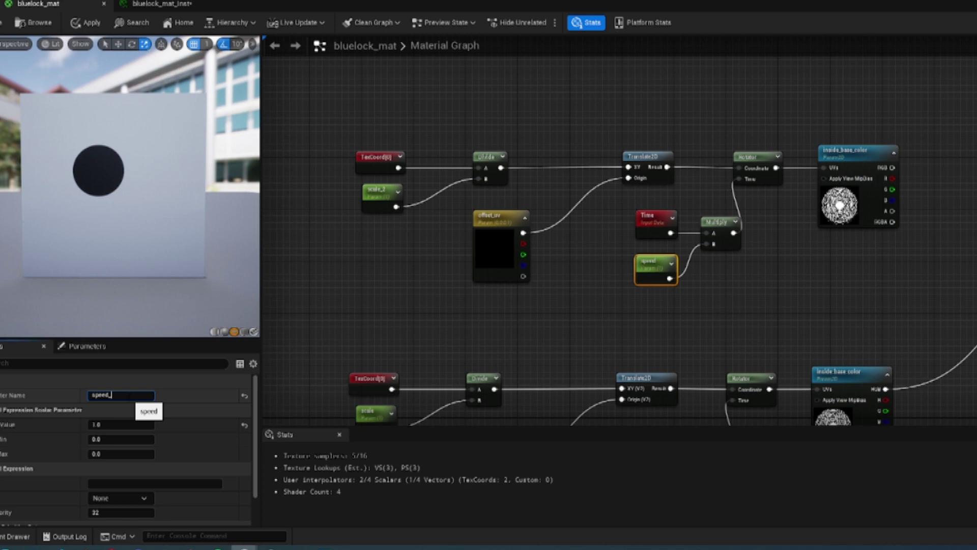
key(Return)
Wire inside_base_color_2's RGB into the blend Lerp's A input and apply the material.
click(865, 151)
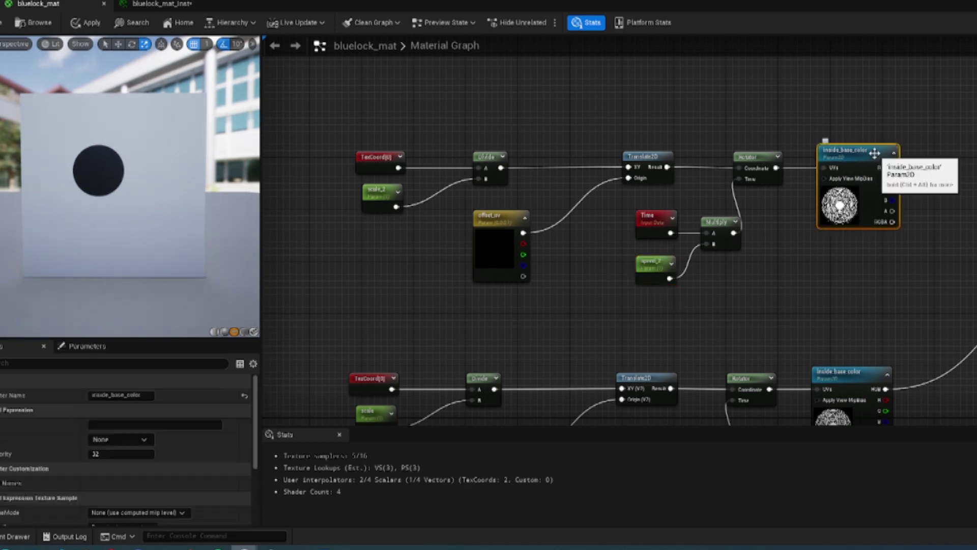
click(555, 366)
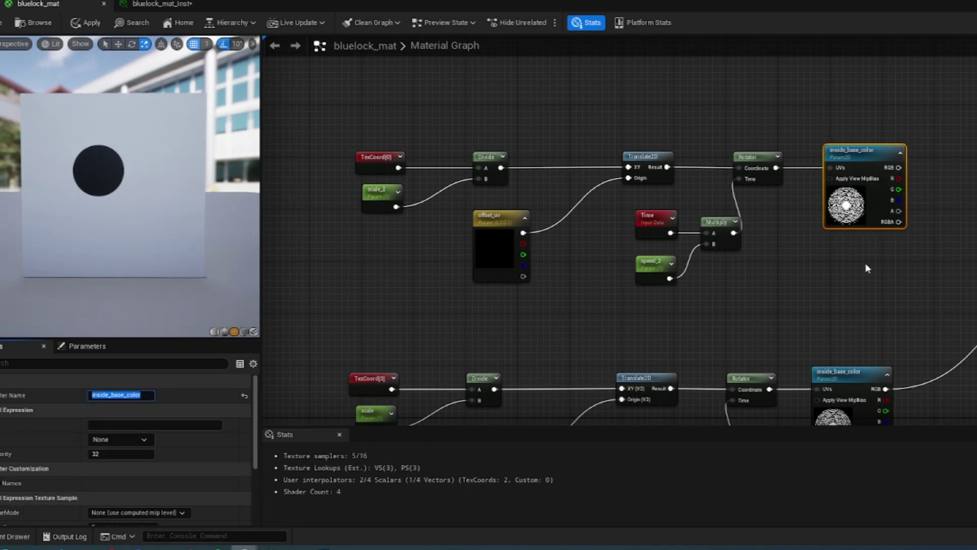
click(837, 149)
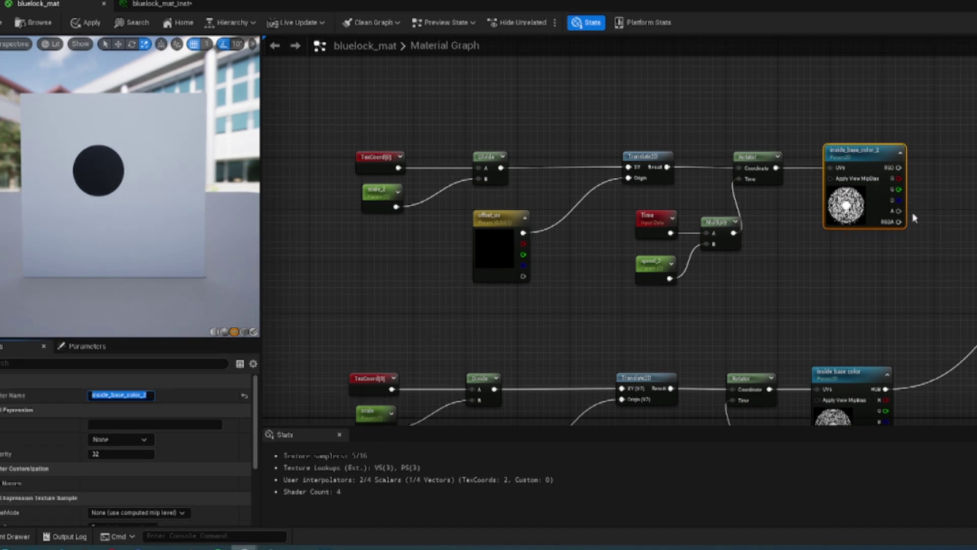
right_drag(915, 218, 770, 200)
drag(754, 150, 944, 245)
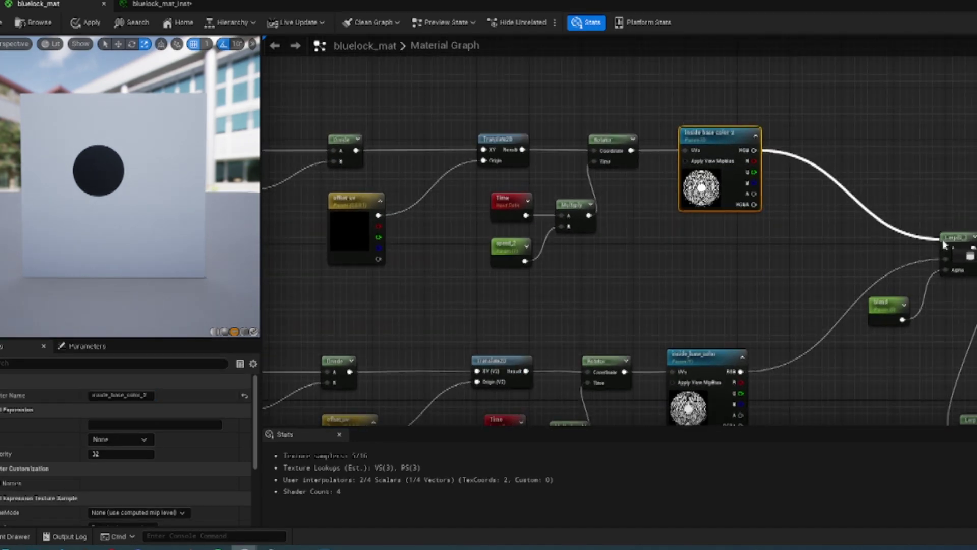
right_drag(944, 244, 835, 204)
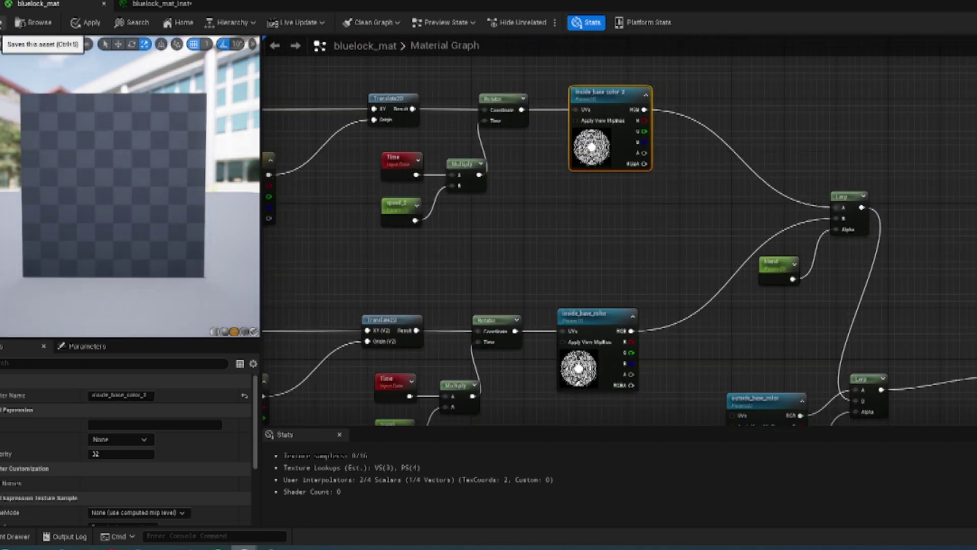
click(4, 24)
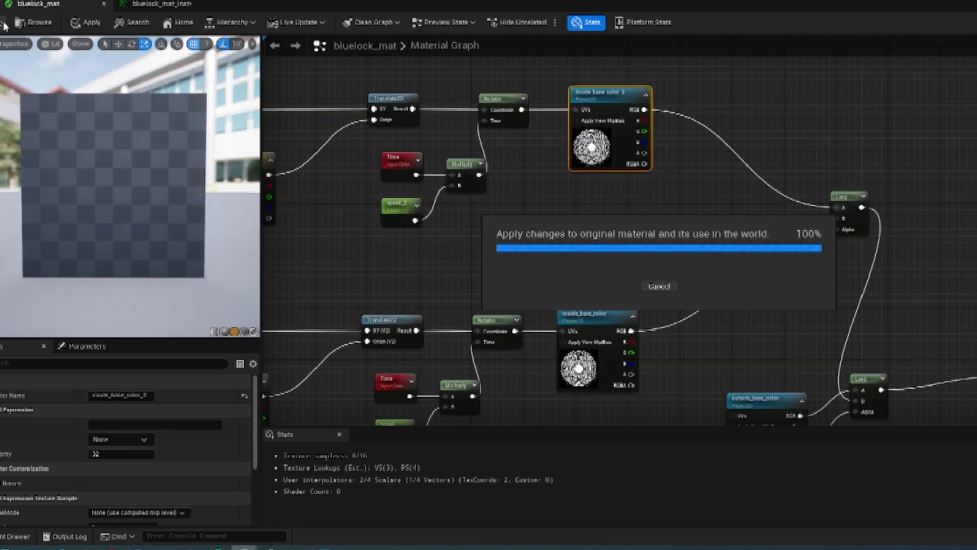
In bluelock_mat_Inst, enable the speed_2 override and set it to 2.
click(162, 4)
click(667, 155)
click(861, 153)
text(2)
key(Return)
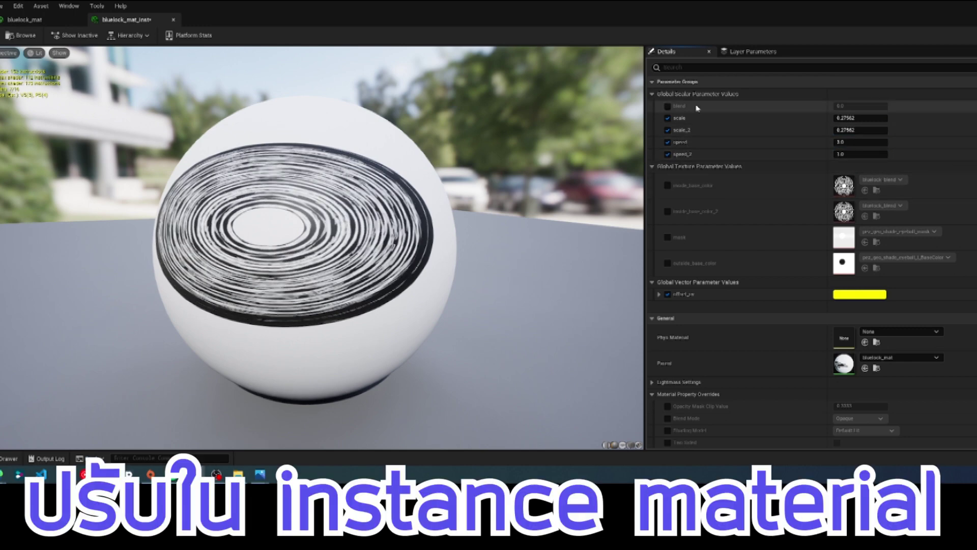
Dock the instance editor beside the level and set speed to 1 and speed_2 to 5.0.
scroll(739, 206, down, 2)
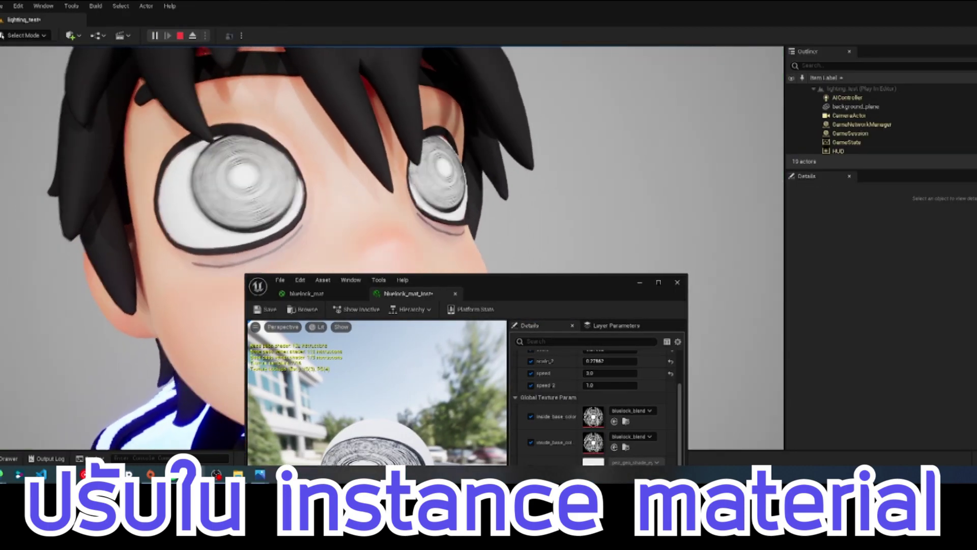
drag(551, 296, 840, 121)
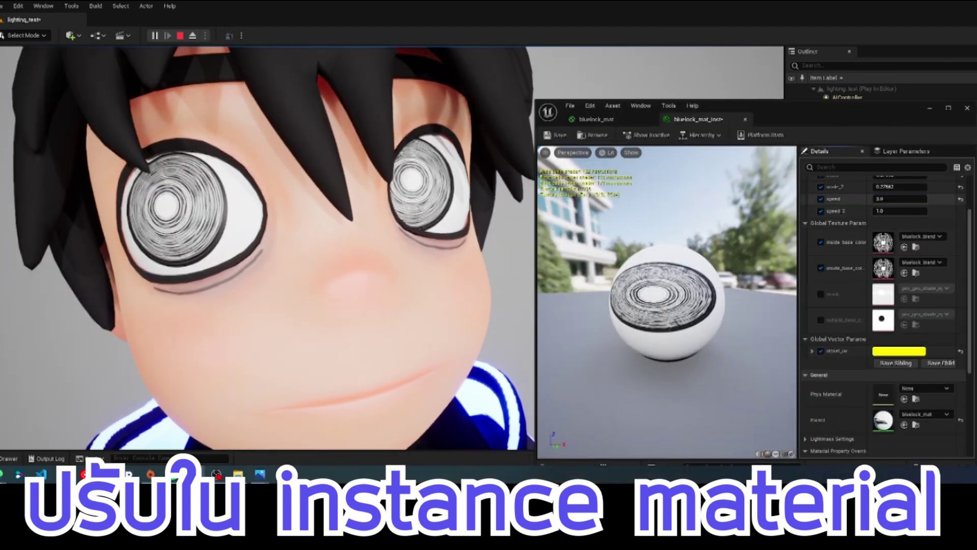
click(900, 198)
text(1)
click(899, 210)
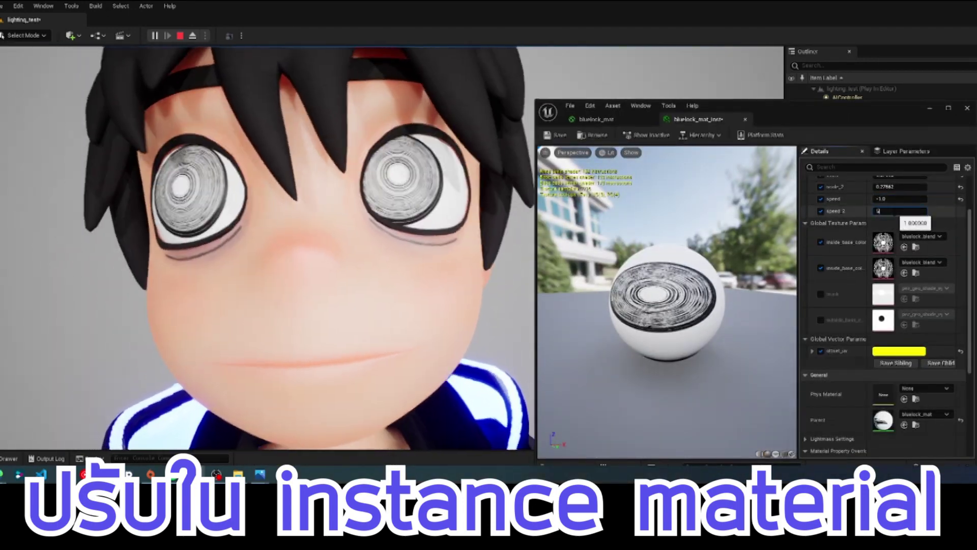
key(Return)
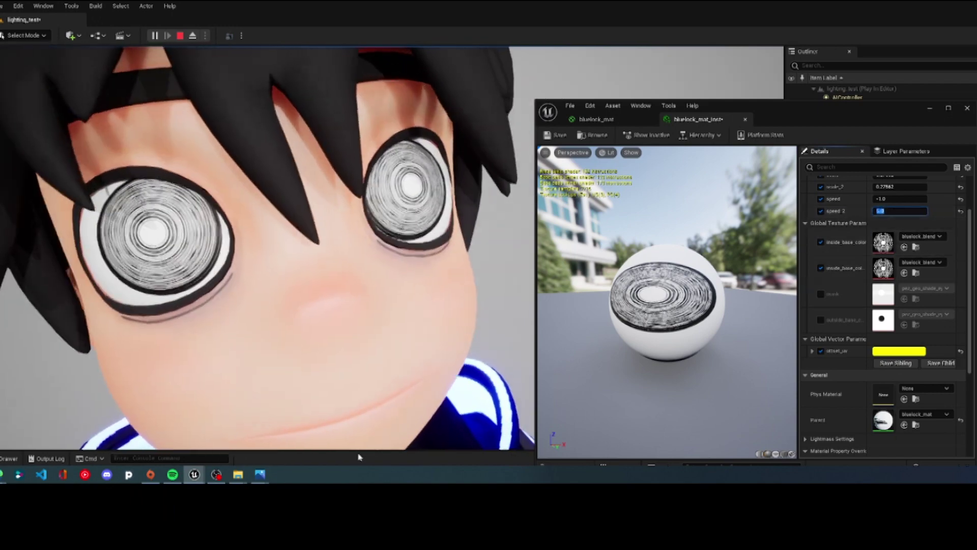
Swap the second swirl layer's texture and set blend to 0.132.
drag(883, 294, 883, 269)
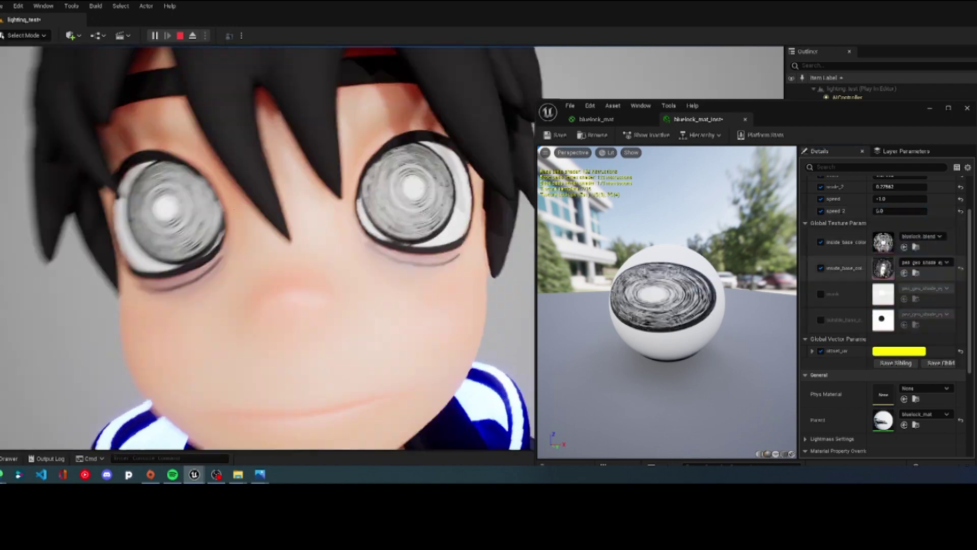
scroll(886, 229, up, 2)
click(900, 205)
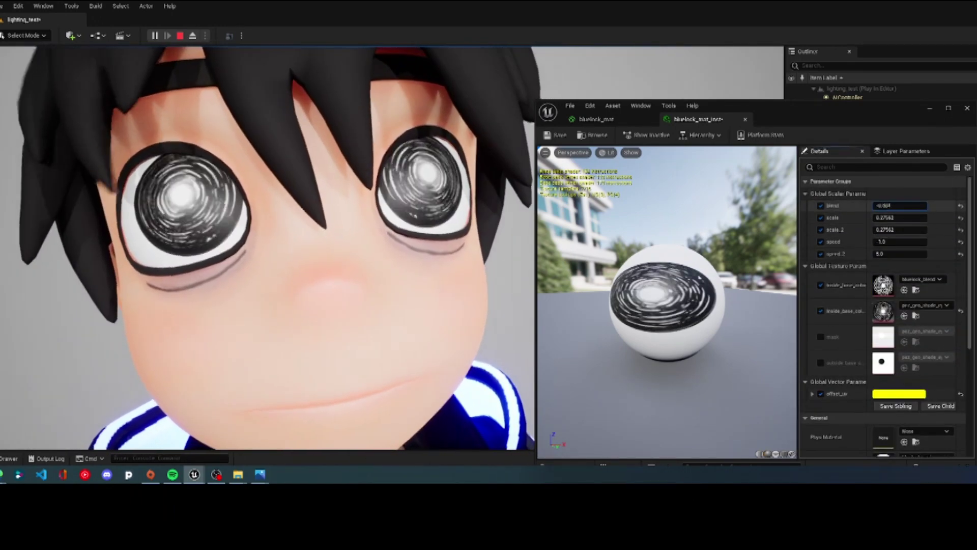
text(0.132)
key(Return)
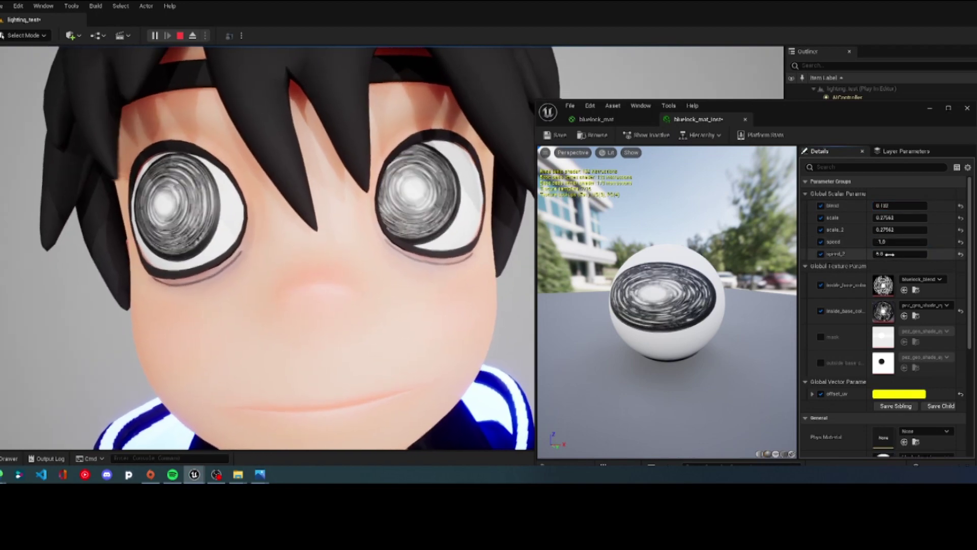
text(4)
click(890, 254)
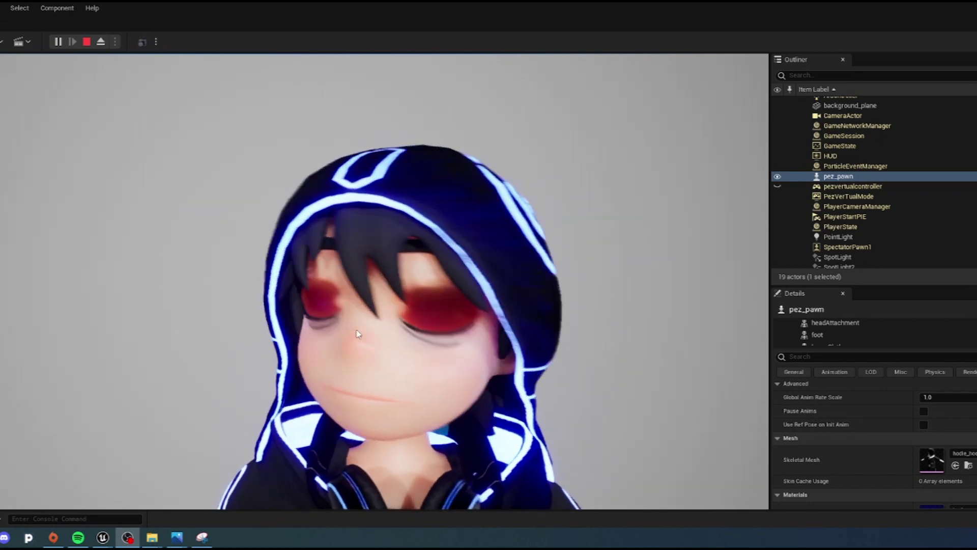
Focus the running game view to look at the character's swirling blue eyes.
click(356, 334)
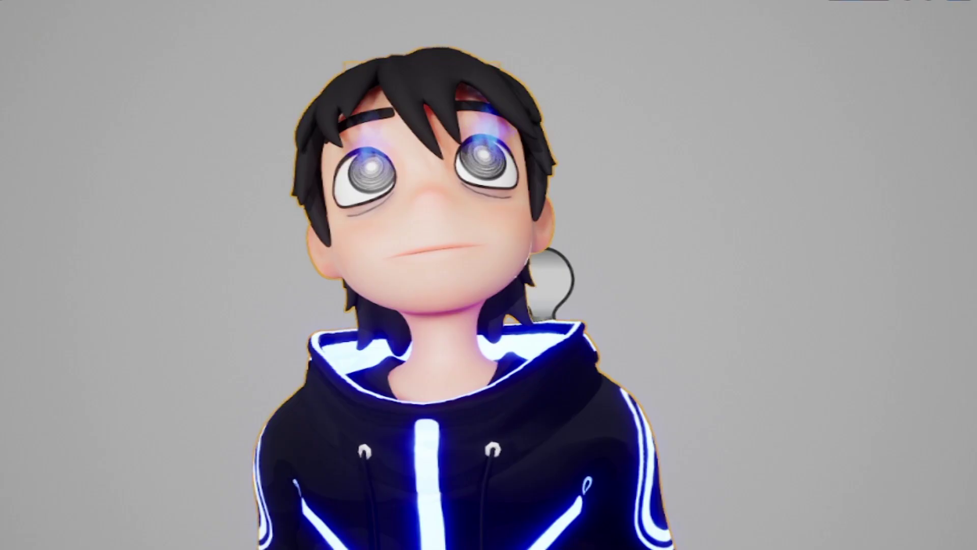
Bring up the Content Browser drawer on the flame folder with Ctrl+Space, then close it again.
key(ctrl+space)
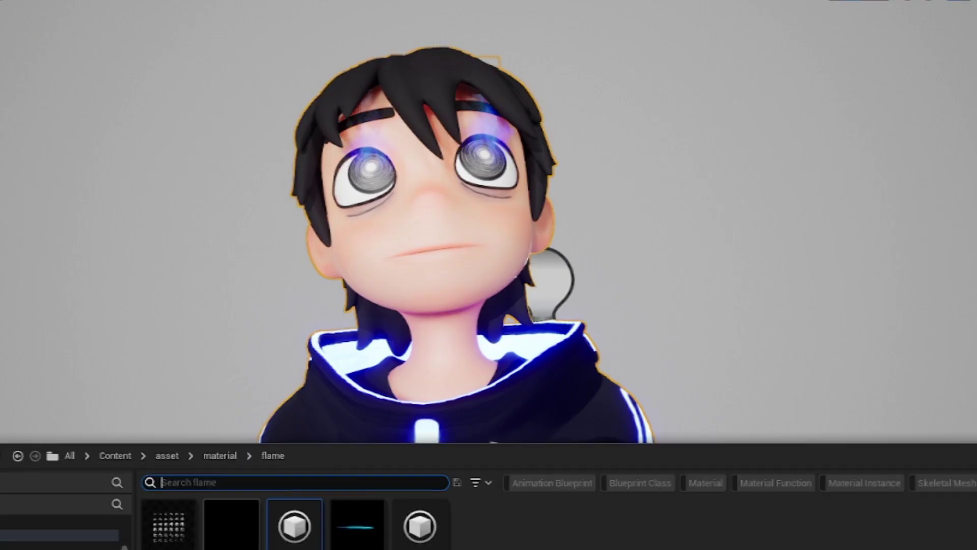
key(ctrl+space)
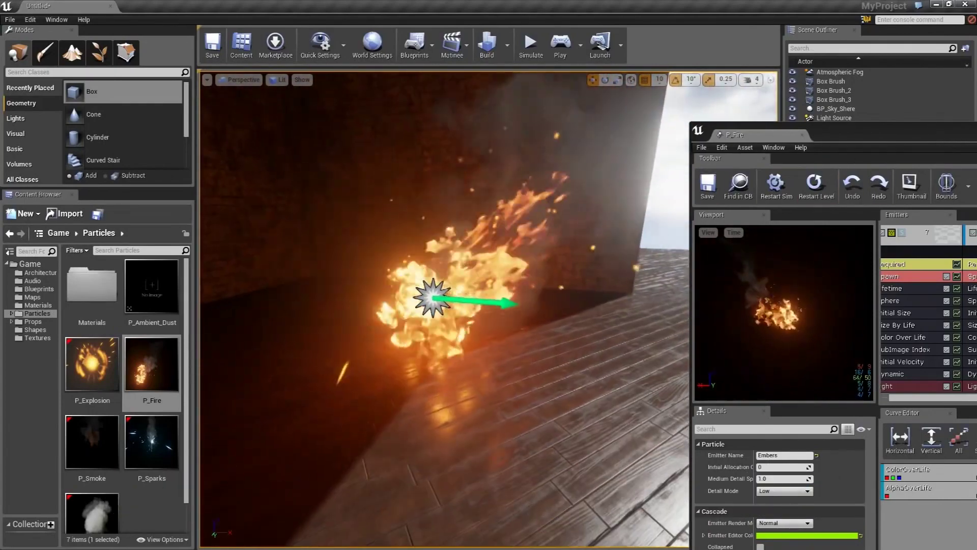
Reposition the Cascade window so all P_Fire emitters show, and select the Smoke emitter.
drag(753, 134, 318, 82)
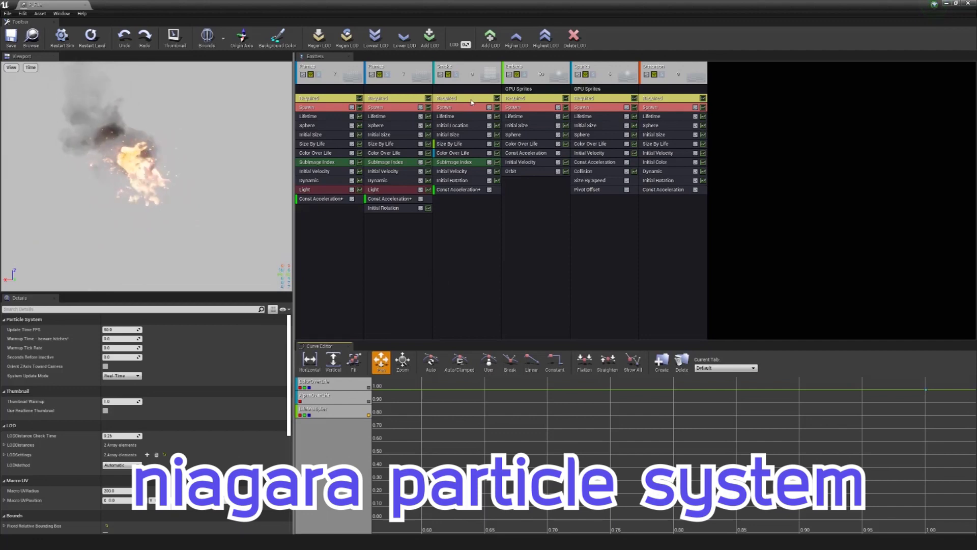
click(463, 72)
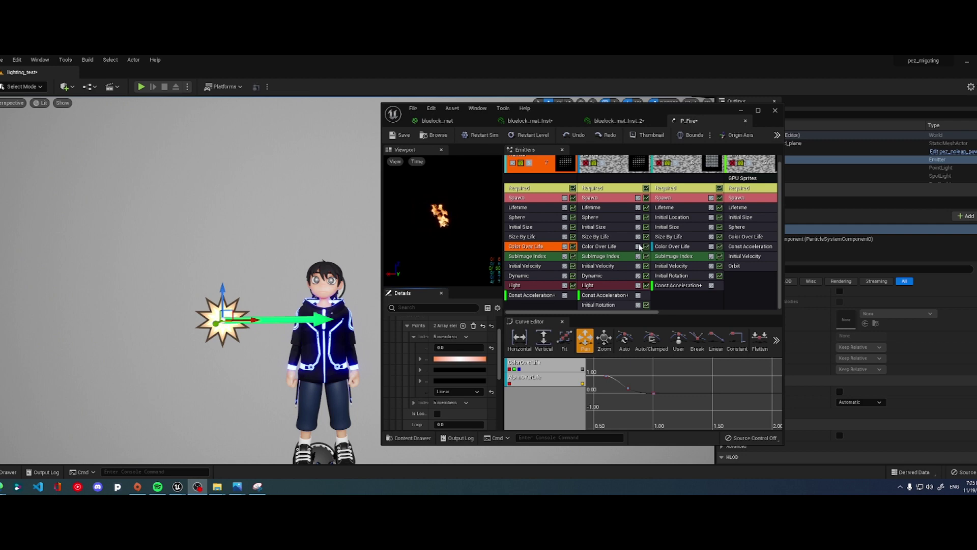
Make the particle colour deep blue and move ne_fire_System to the character's left.
scroll(774, 163, up, 1)
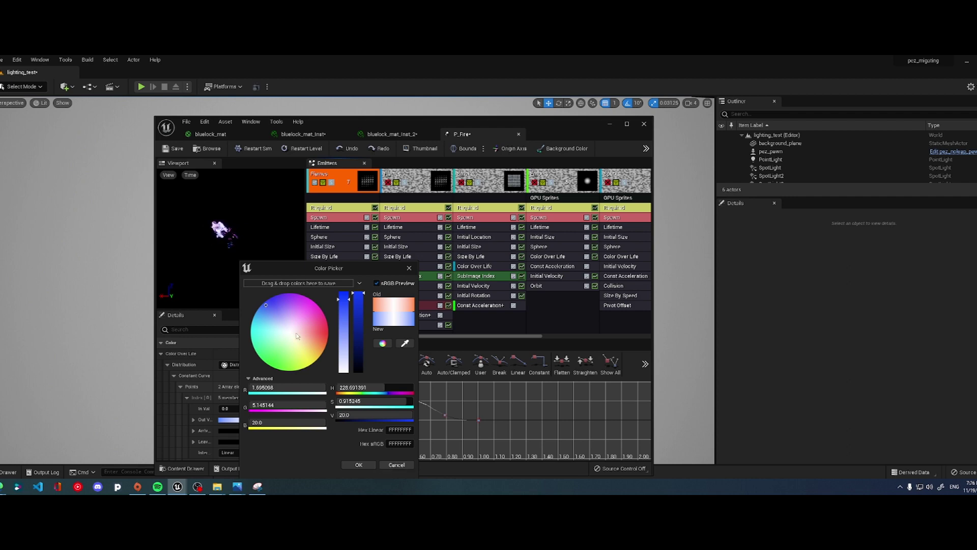
drag(267, 303, 270, 298)
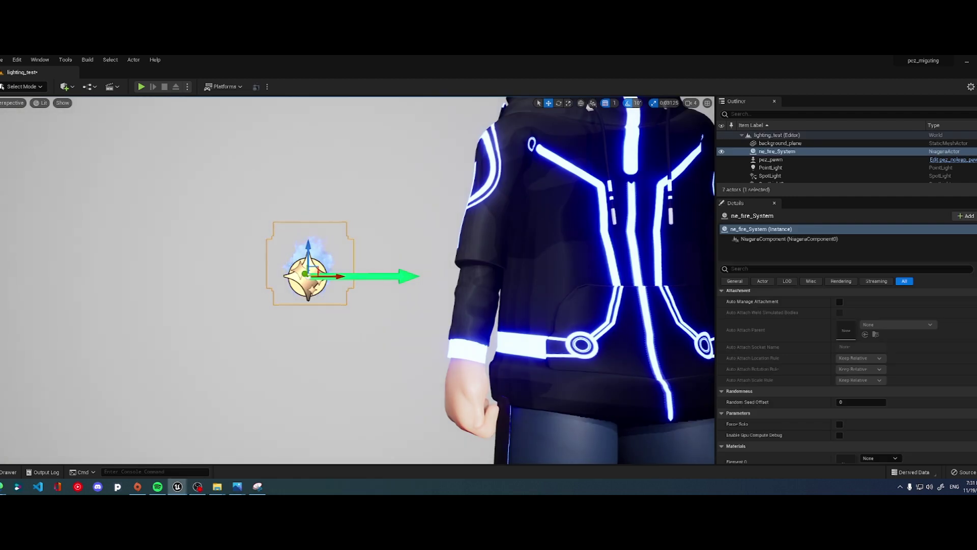
right_drag(357, 335, 397, 336)
mouse_move(229, 315)
right_down()
mouse_move(239, 315)
mouse_move(143, 315)
right_up()
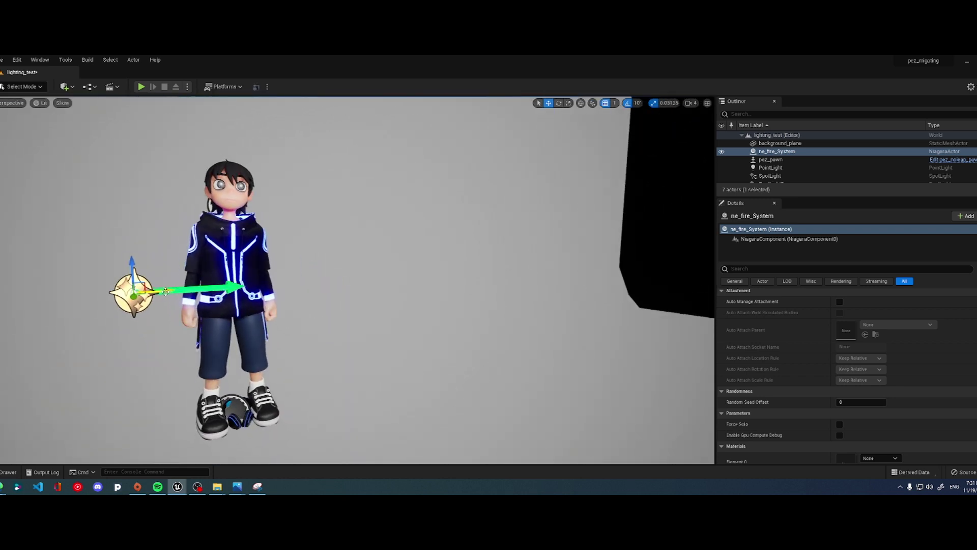
drag(344, 278, 202, 291)
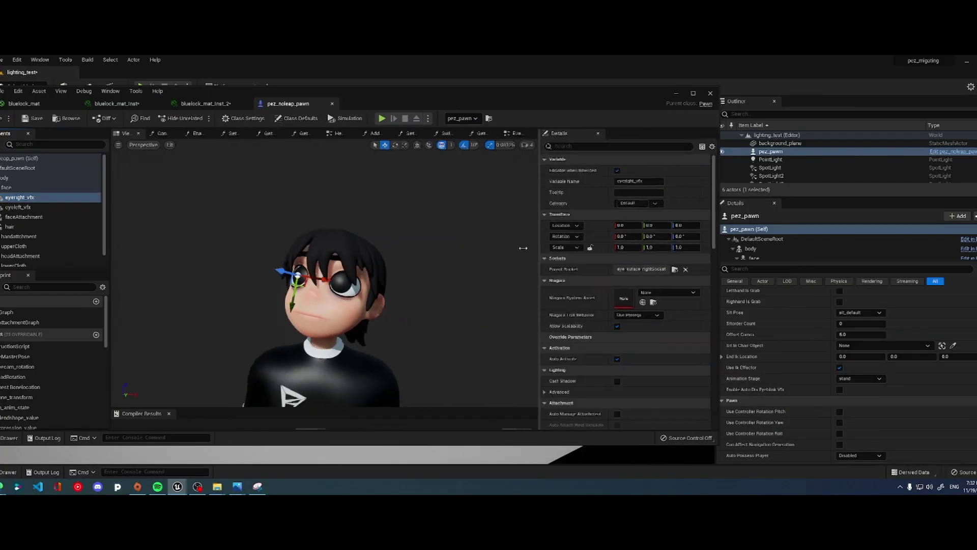
Set eyeright_vfx's Niagara System Asset to ne_fire_System and review the Enable Eye Vfx graph.
click(646, 292)
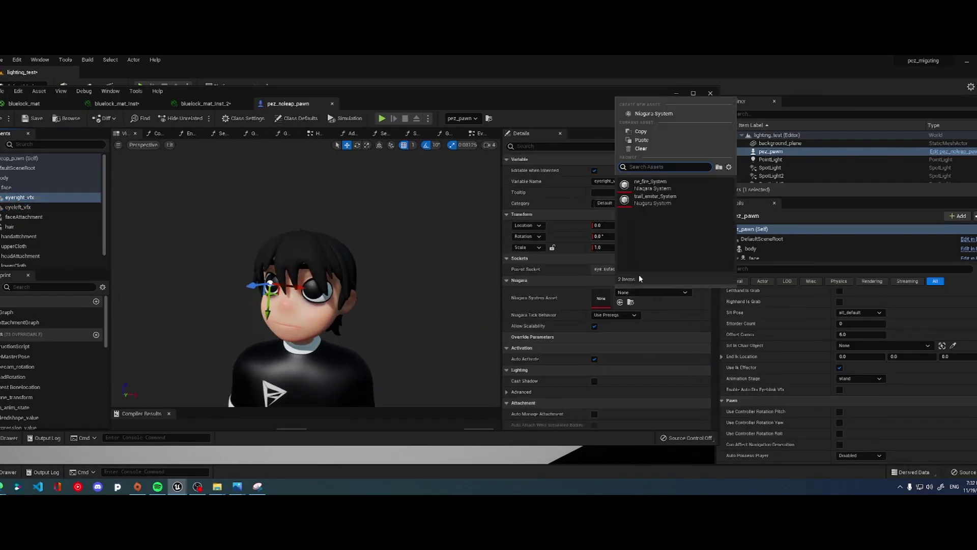
click(670, 188)
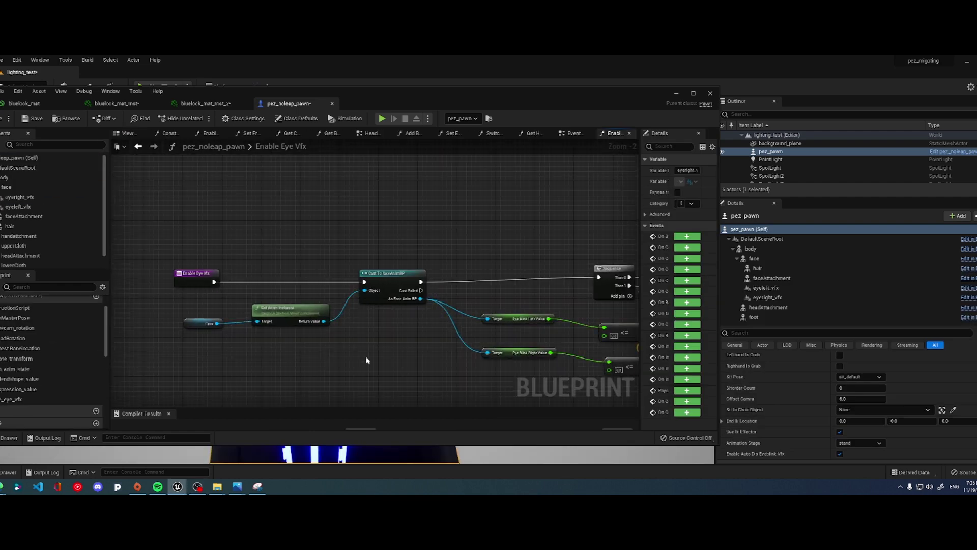
right_drag(352, 317, 327, 315)
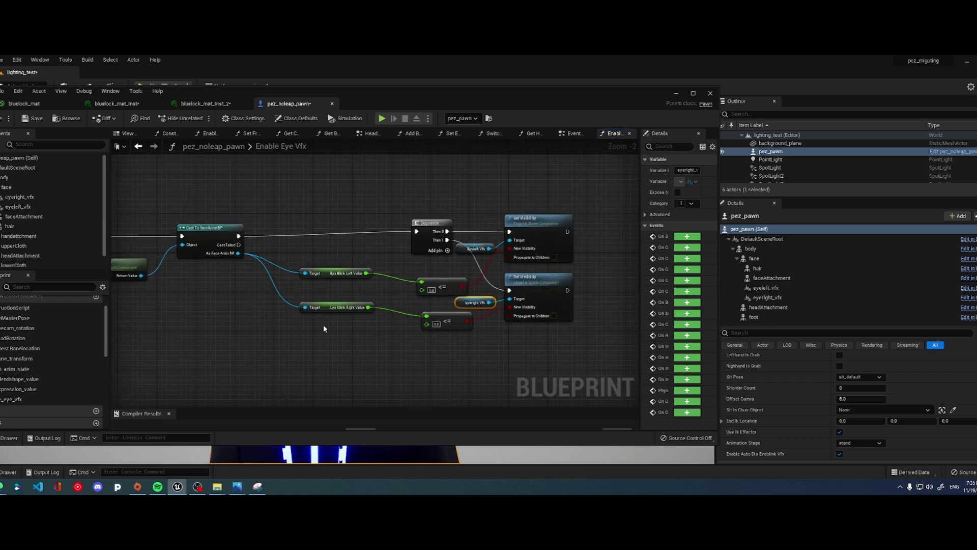
right_drag(327, 315, 315, 346)
click(141, 83)
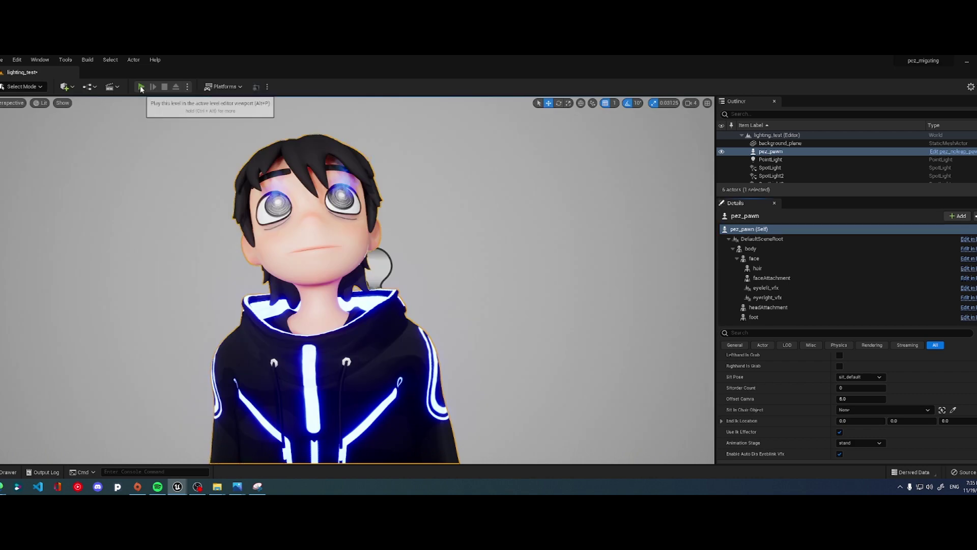
Play the lighting_test level to see the character's glowing blue swirl eyes.
click(141, 86)
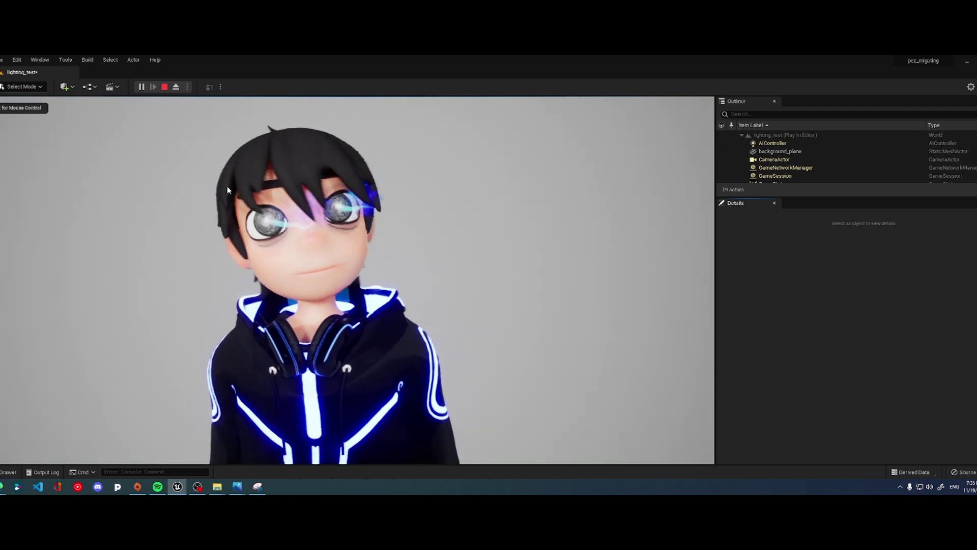